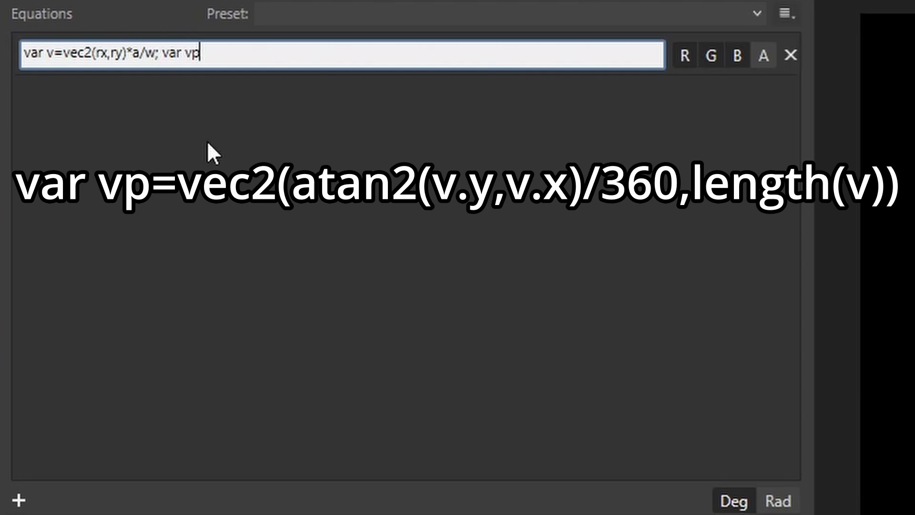
- Complete the vp variable in the equation as vec2(atan2(v.y,v.x)/360,length(v)) and apply it
type("=vec2(atan")
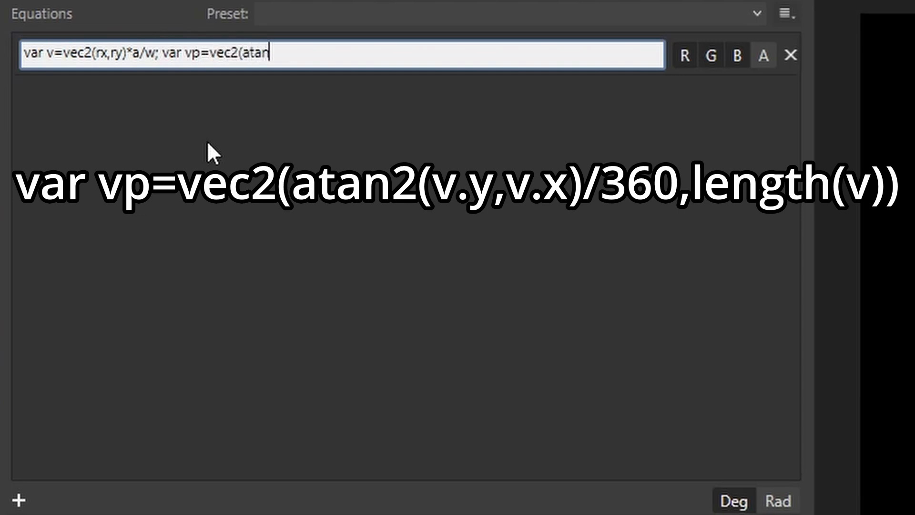
type("2(v.y,v.x")
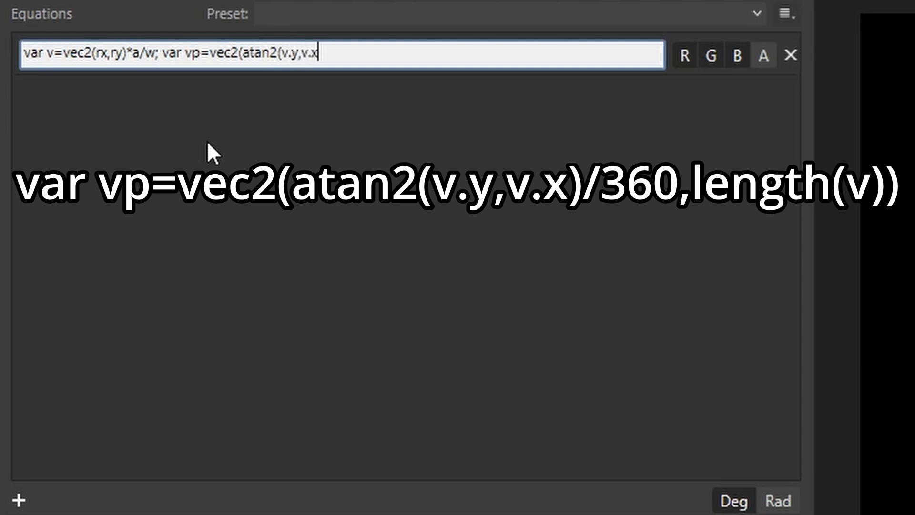
type(")/360,length(v")
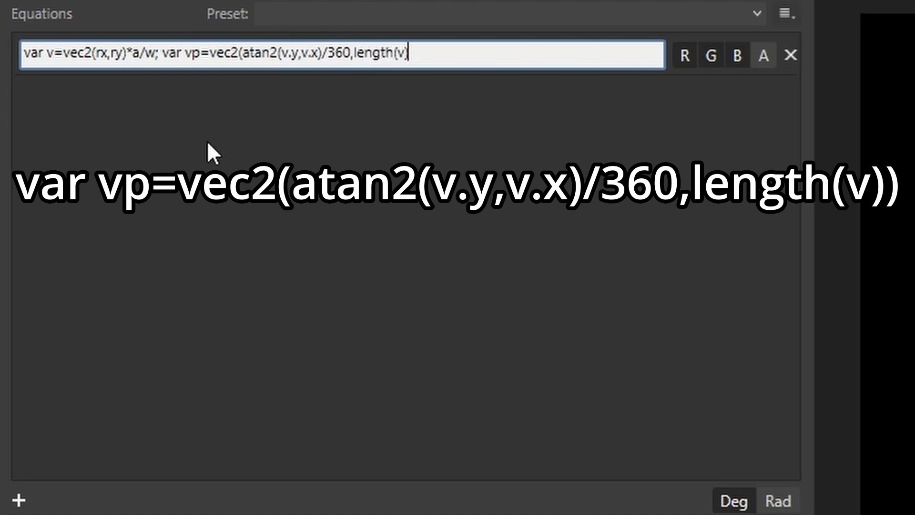
type("));")
key("Return")
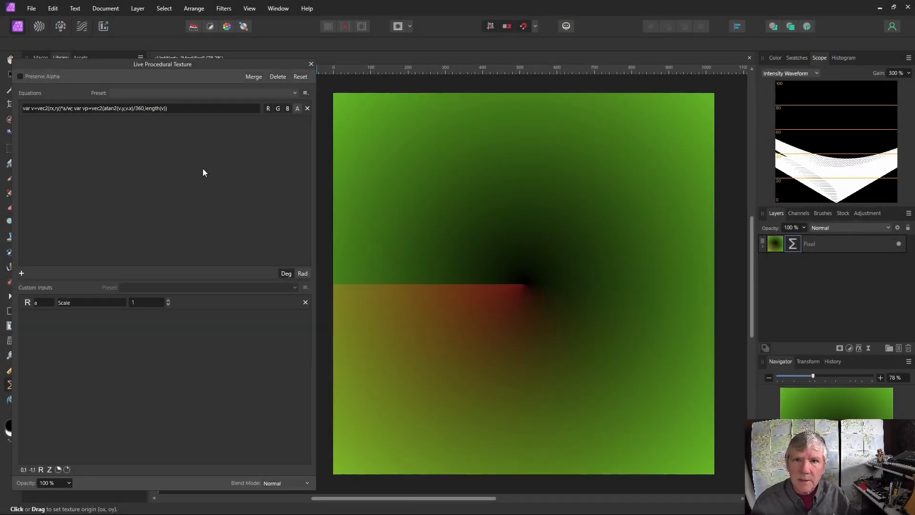
- Append a semicolon and cellnoise(vp.x,vp.y,1) to the end of the equation and apply it
left_click(168, 109)
left_click(168, 110)
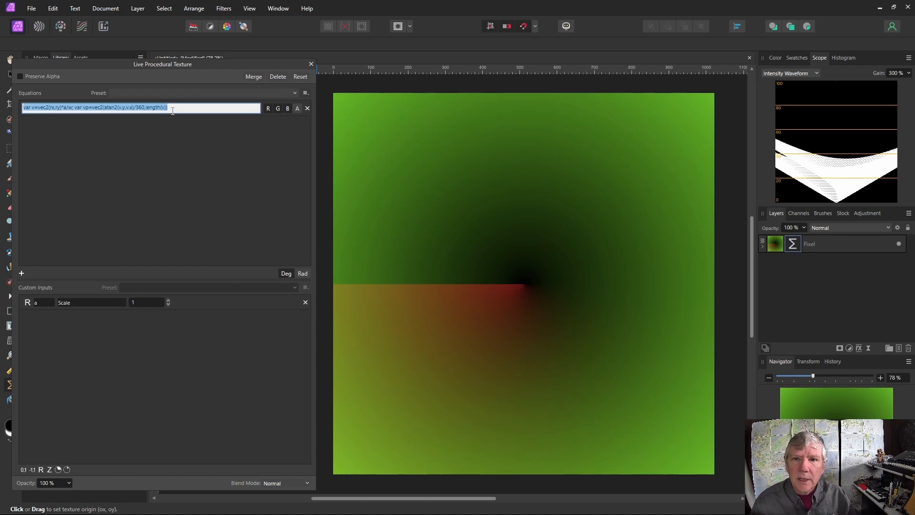
key("End")
type(";")
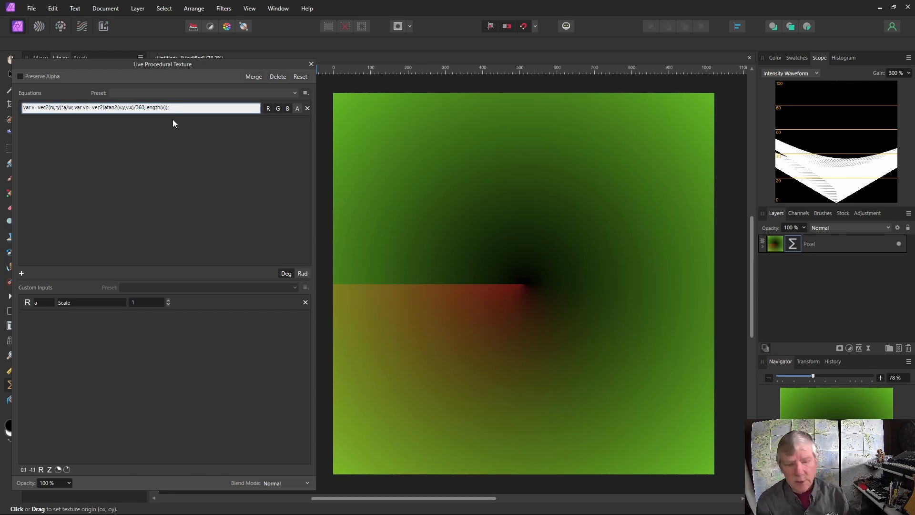
type(" c")
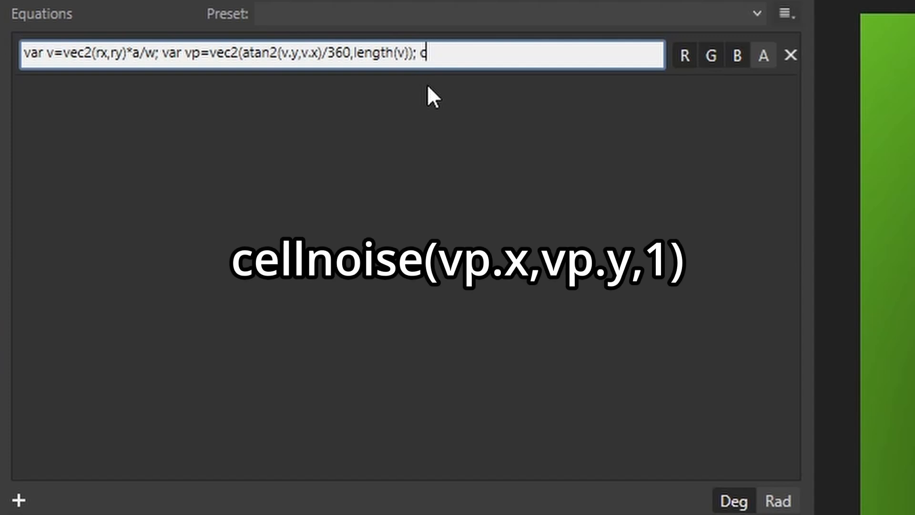
type("ellnoise(")
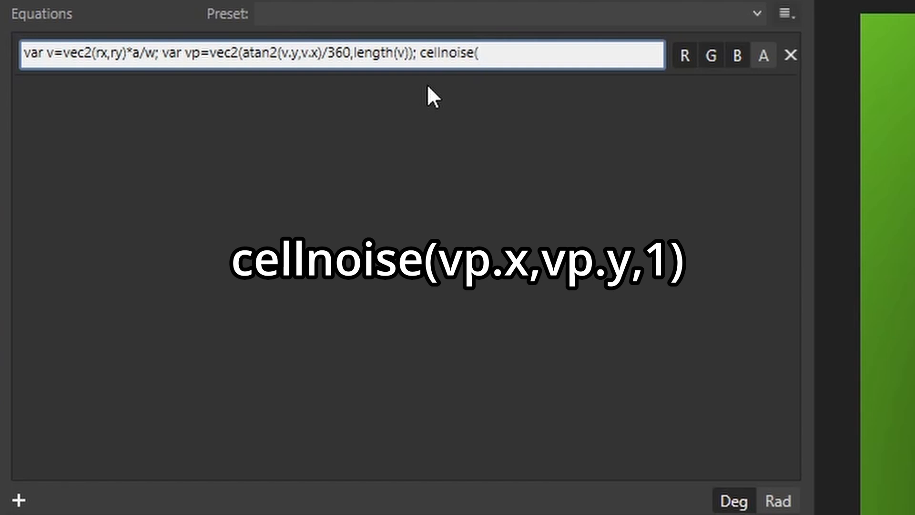
type("vp.x,vp.y,")
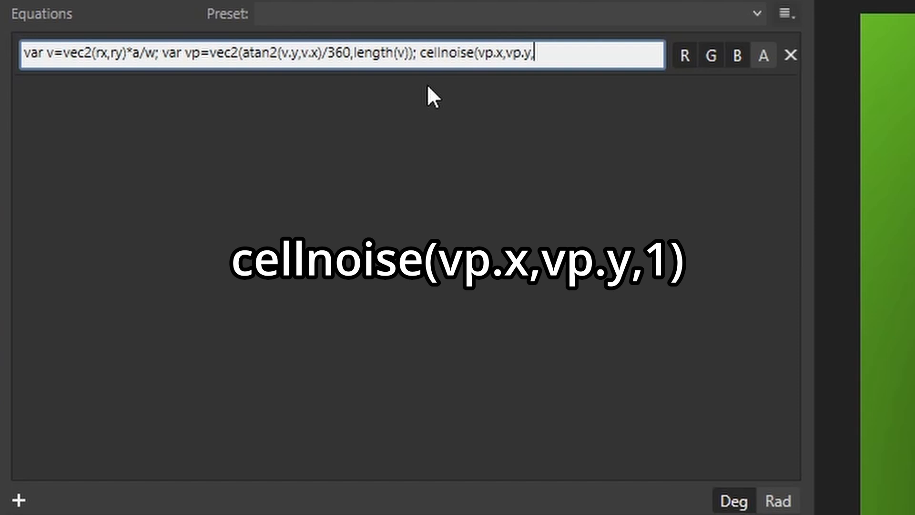
type("1)")
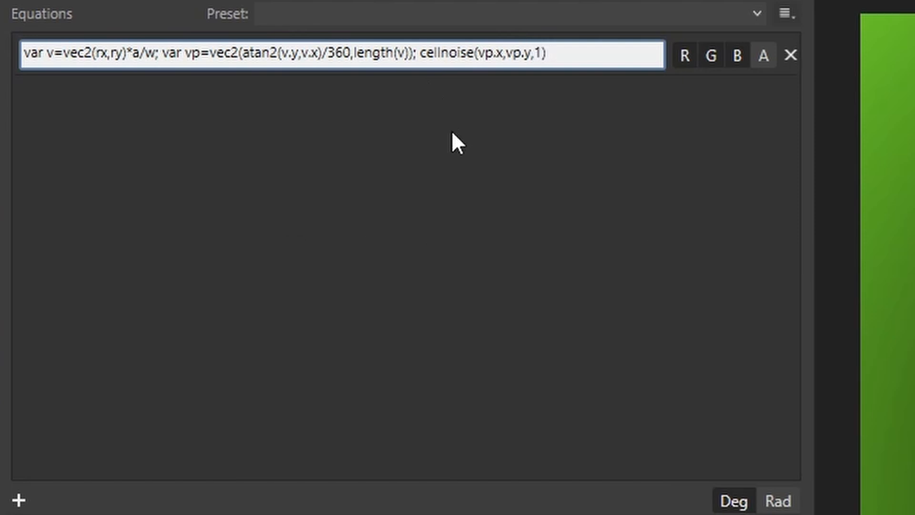
key("Return")
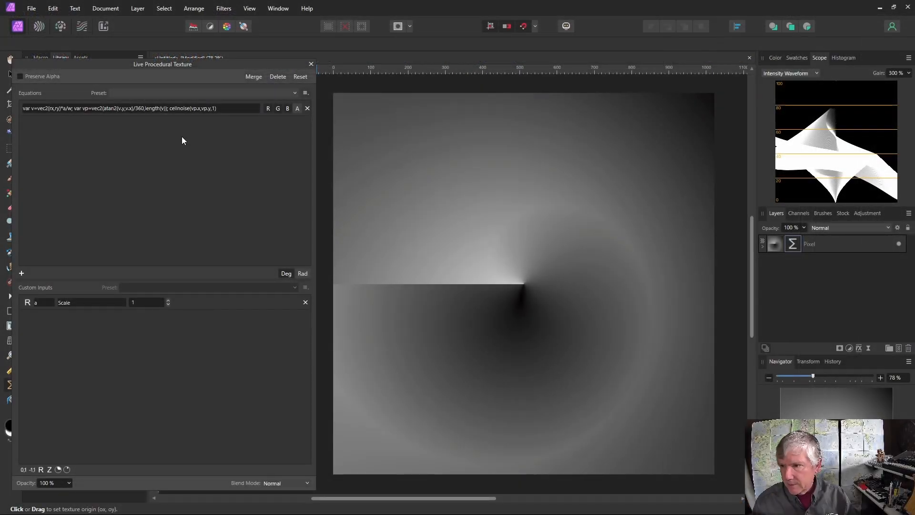
- Set the Scale custom input to 10
left_click(168, 299)
left_click(168, 300)
left_click(168, 300)
left_click(168, 300)
left_click(168, 300)
left_click(168, 300)
left_click(168, 300)
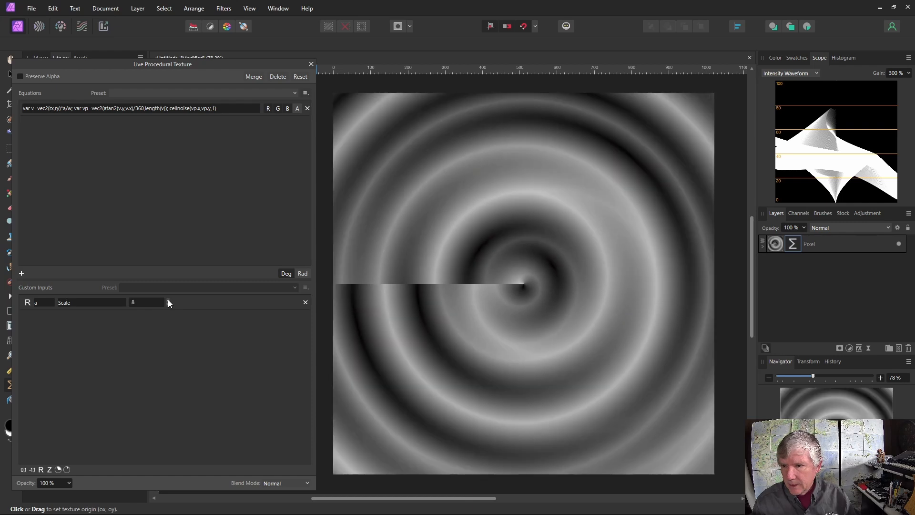
left_click(168, 300)
left_click(168, 300)
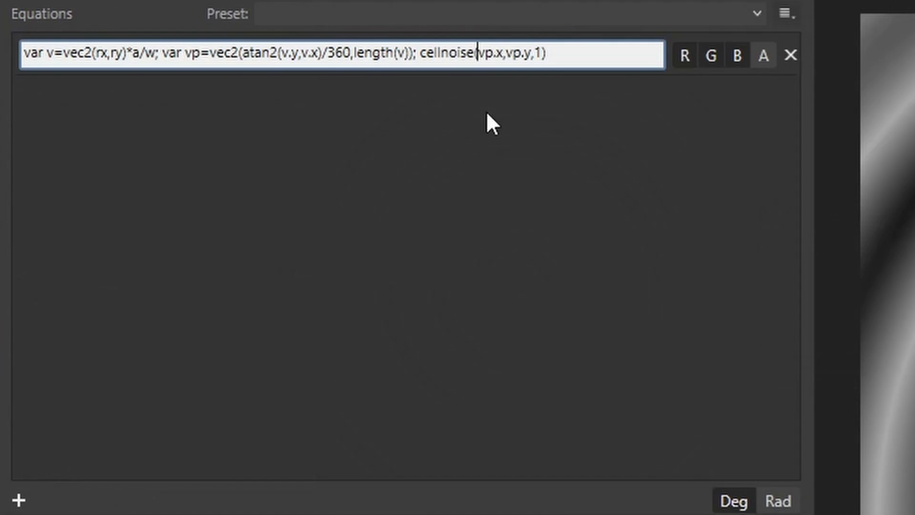
- Wrap the first cellnoise argument in an absolute value so it reads abs(vp.x), and apply the equation
type("abs")
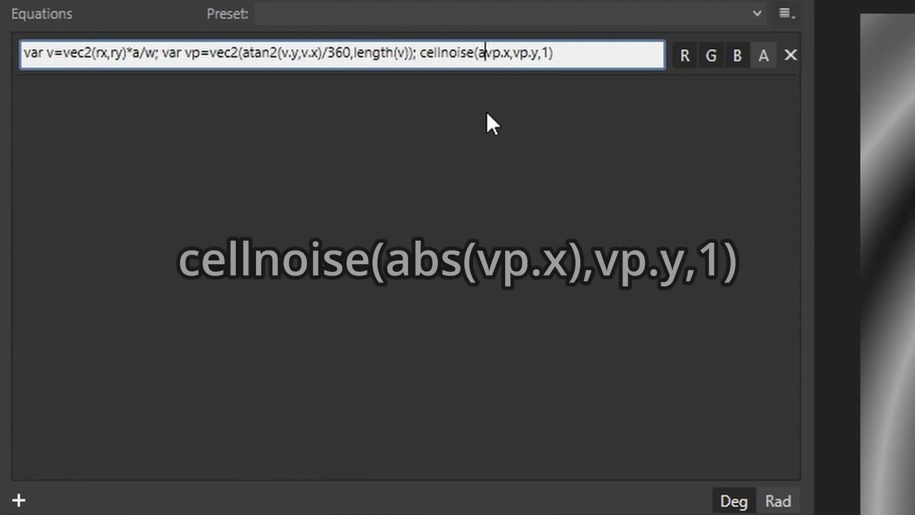
type("(")
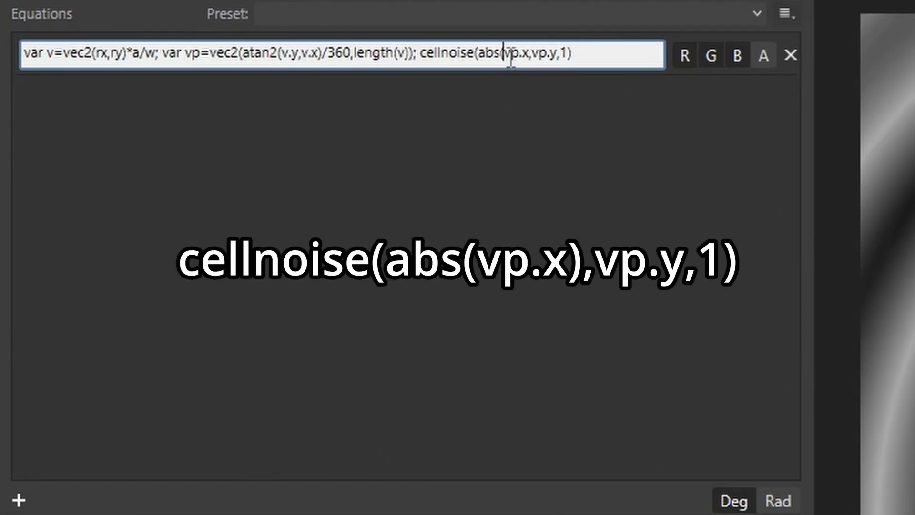
left_click(529, 54)
type("))")
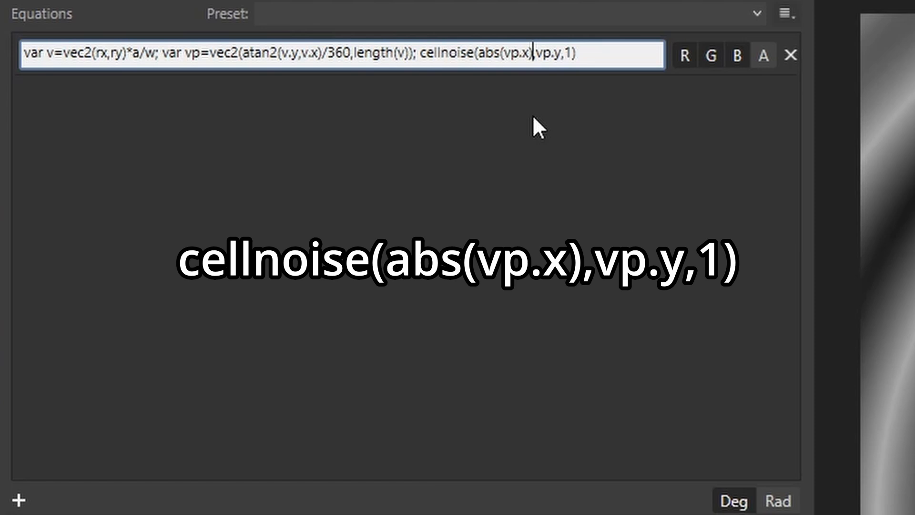
key("Return")
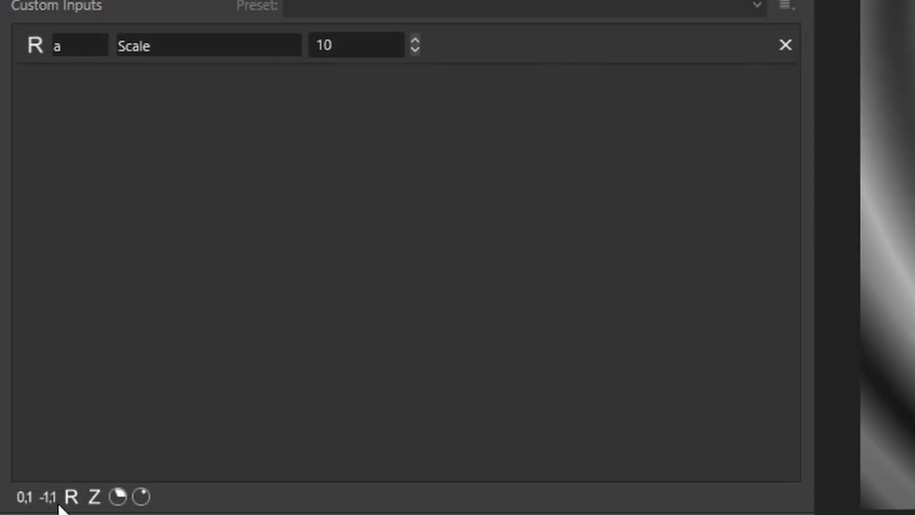
- Add a real-number custom input b, name it Lines and increase its value
left_click(71, 497)
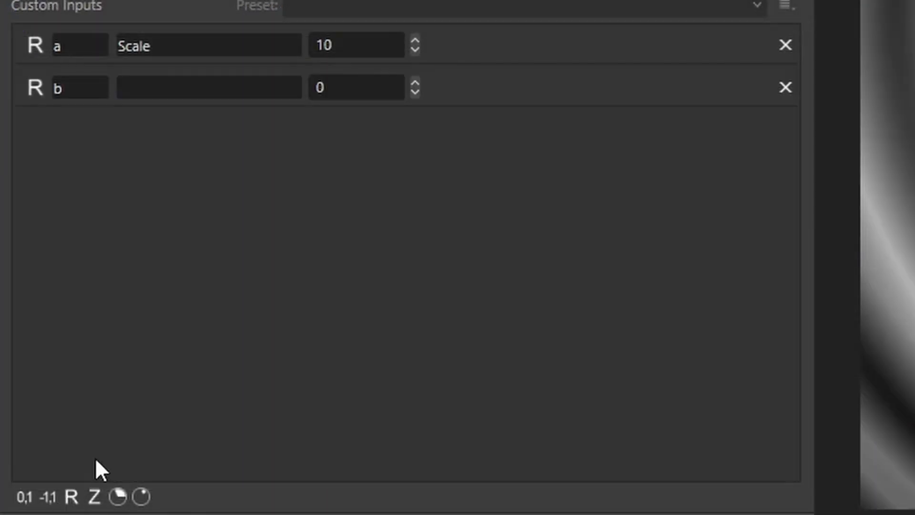
left_click(119, 86)
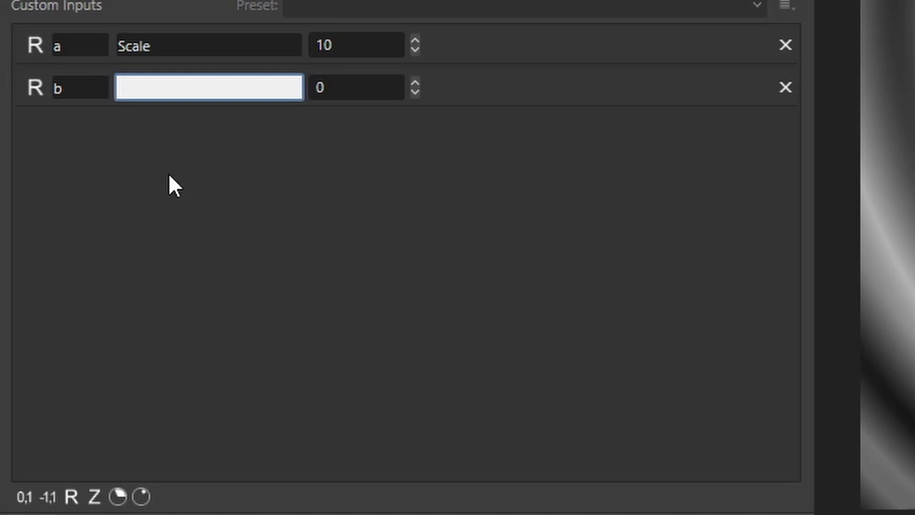
type("Lines")
left_click(415, 81)
left_click(415, 81)
left_click(416, 81)
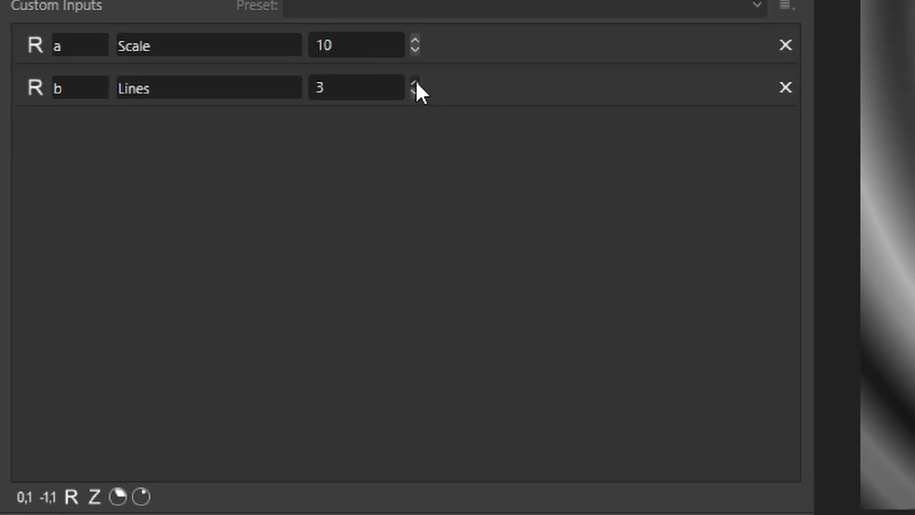
left_click(416, 81)
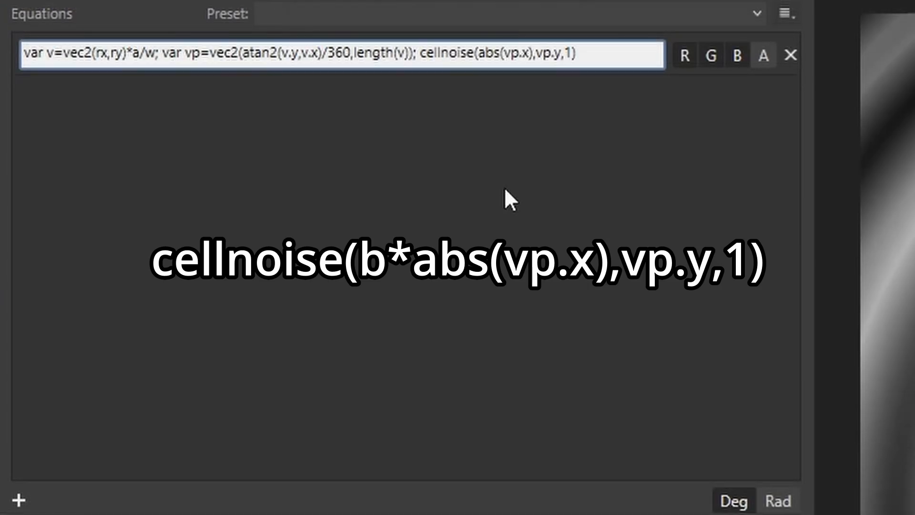
- Multiply abs(vp.x) by b in the cellnoise call and set the Lines input to 22
type("b")
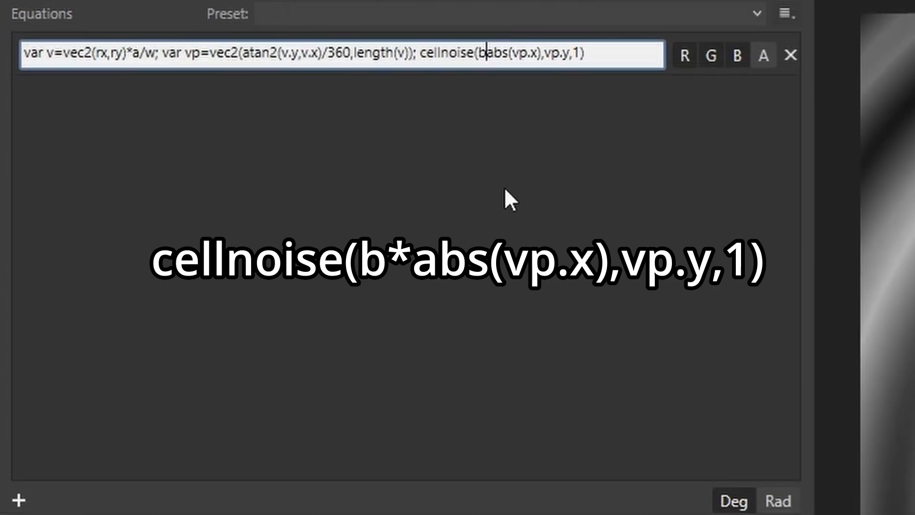
type("*")
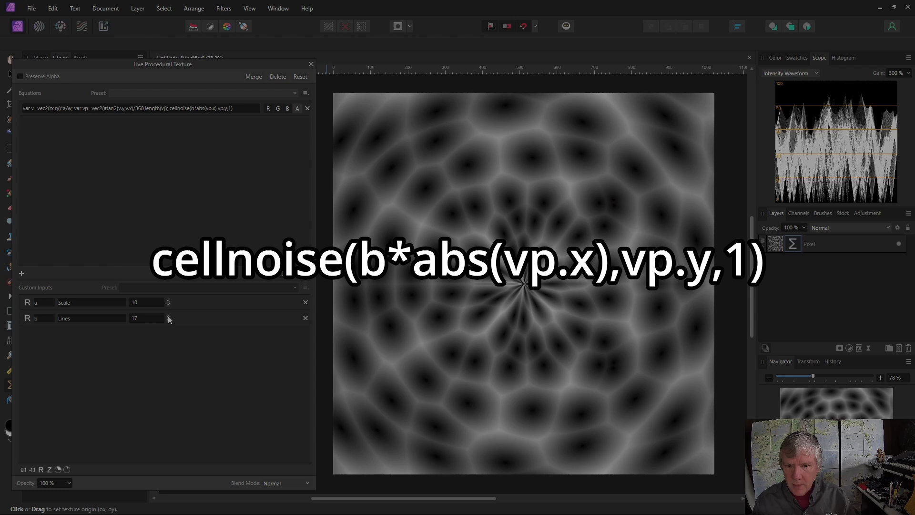
left_click(167, 316)
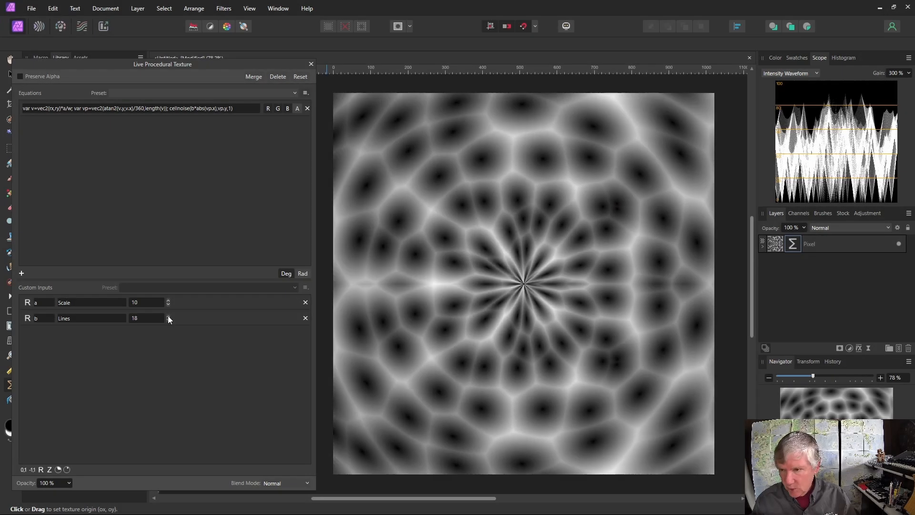
left_click(168, 316)
left_click(168, 316)
left_click(168, 316)
left_click(168, 316)
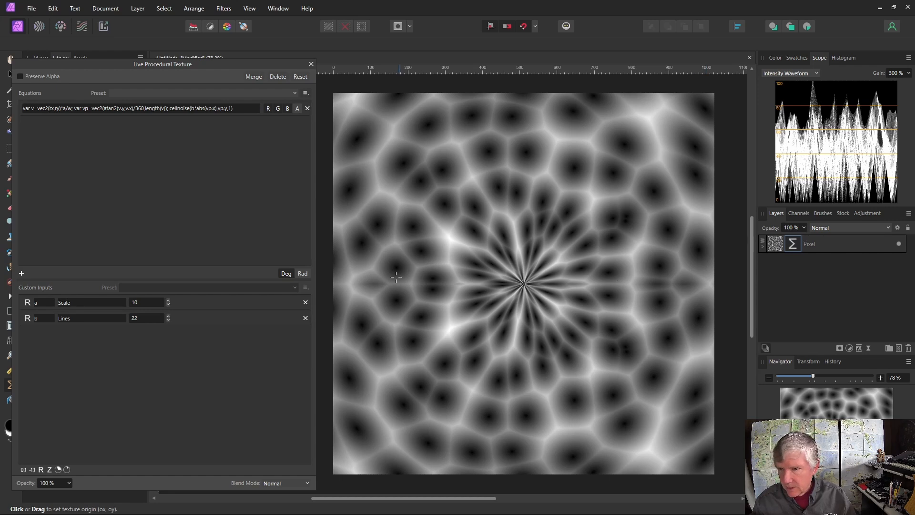
- Reduce the Scale custom input to 2
left_click(168, 305)
left_click(167, 305)
left_click(168, 305)
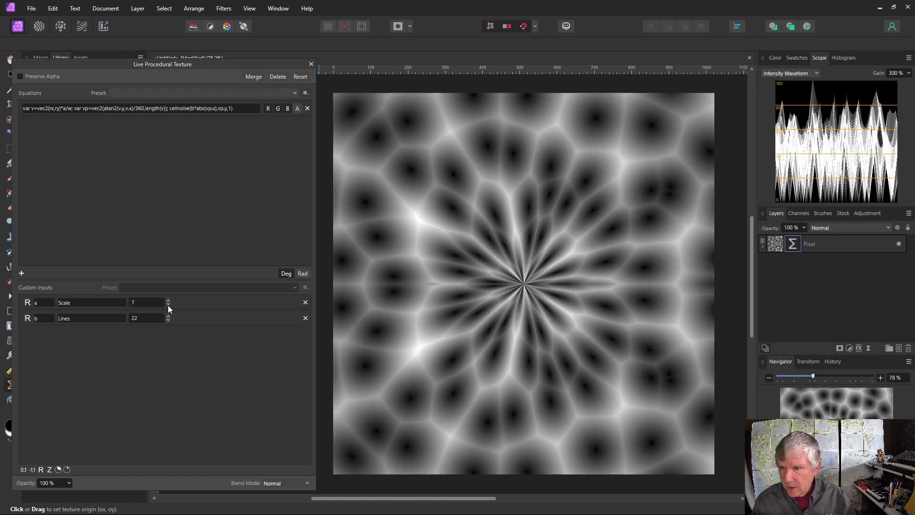
left_click(168, 305)
left_click(168, 305)
left_click(168, 305)
left_click(168, 305)
left_click(168, 305)
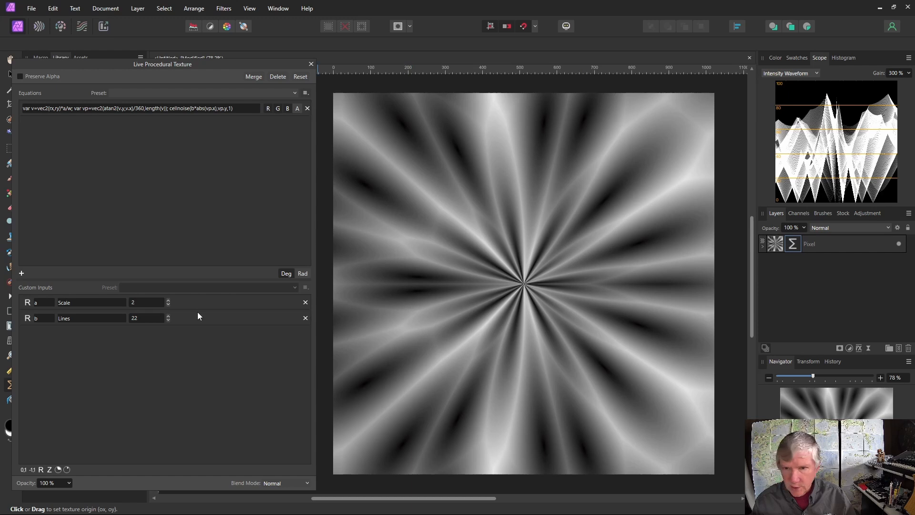
- Set the Lines custom input to 32 and the Scale input to 4
left_click(168, 316)
left_click(169, 316)
left_click(169, 316)
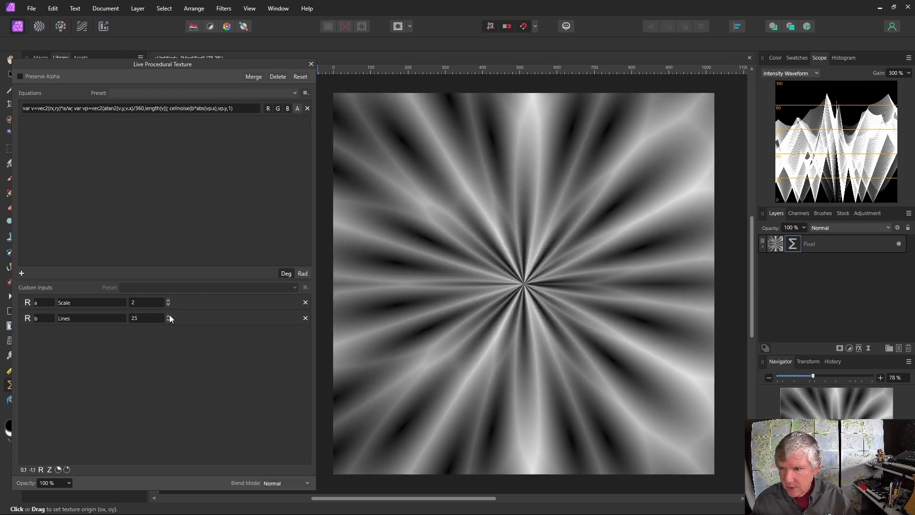
left_click(168, 316)
left_click(168, 316)
left_click(169, 316)
left_click(168, 316)
left_click(169, 316)
left_click(169, 316)
left_click(169, 316)
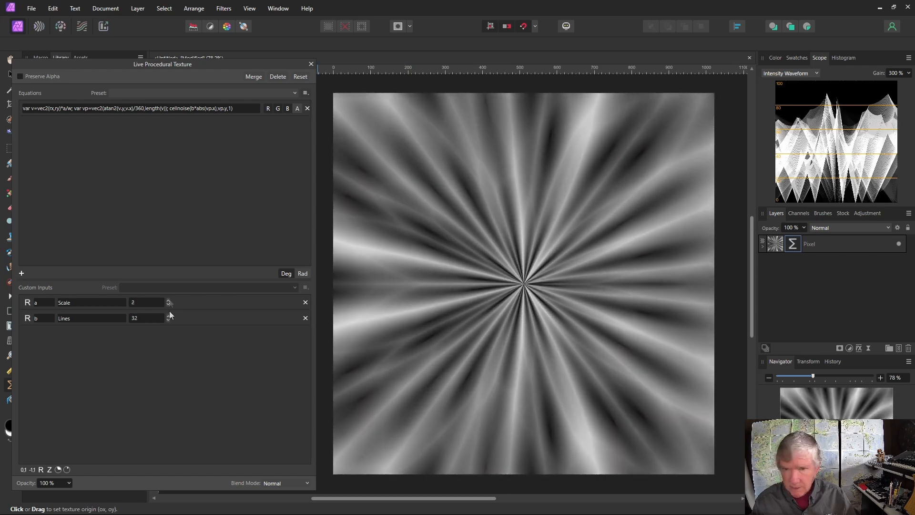
left_click(168, 300)
left_click(168, 300)
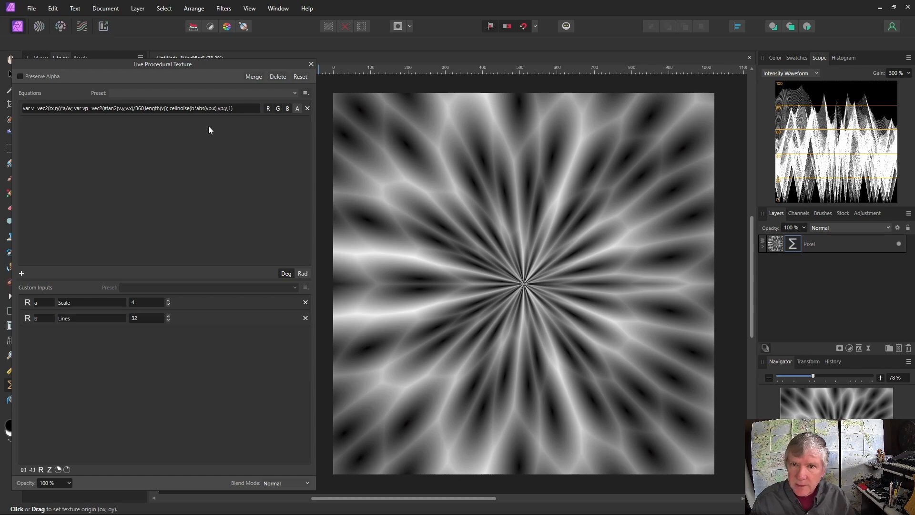
- Add +t*dirsc(v*c) after b*abs(vp.x) in the equation's cellnoise call
left_click(217, 109)
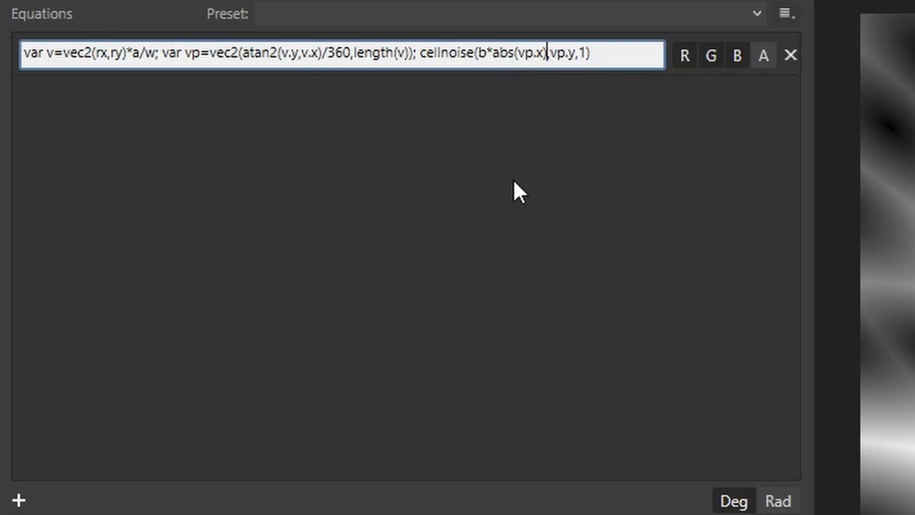
type("+")
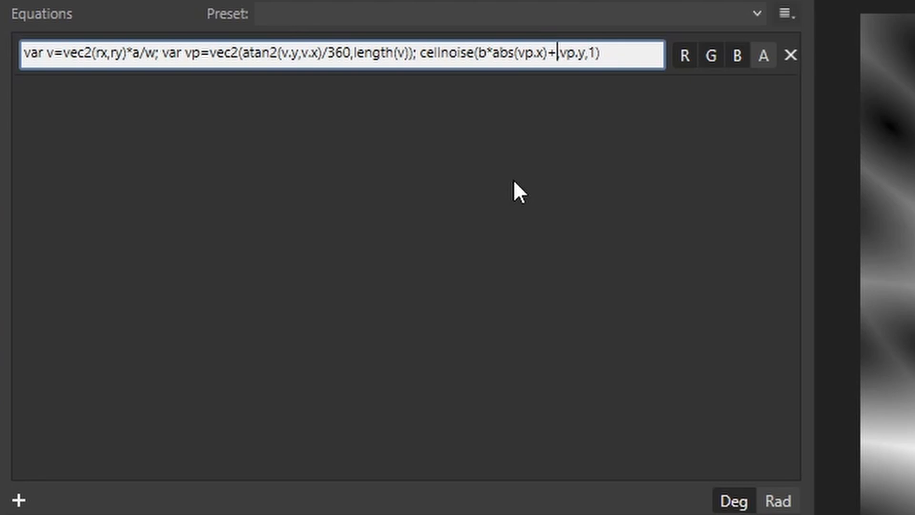
type("t")
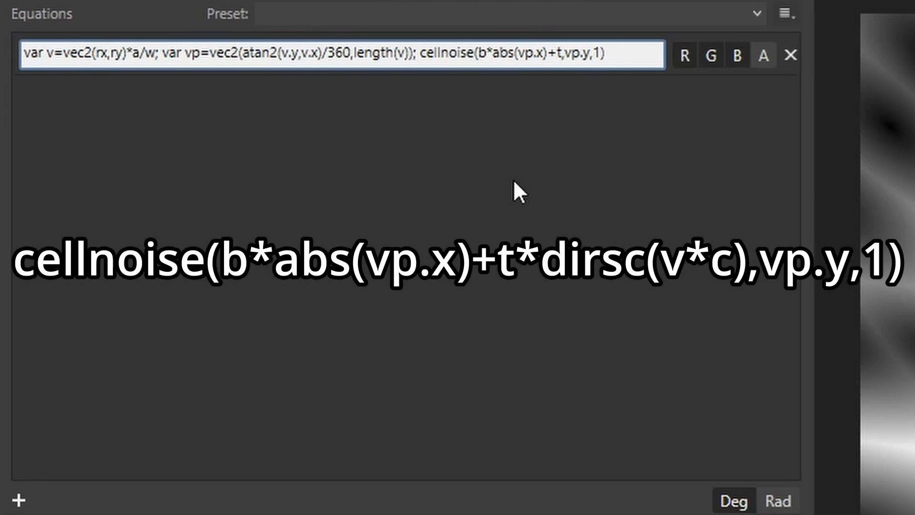
type("*dir")
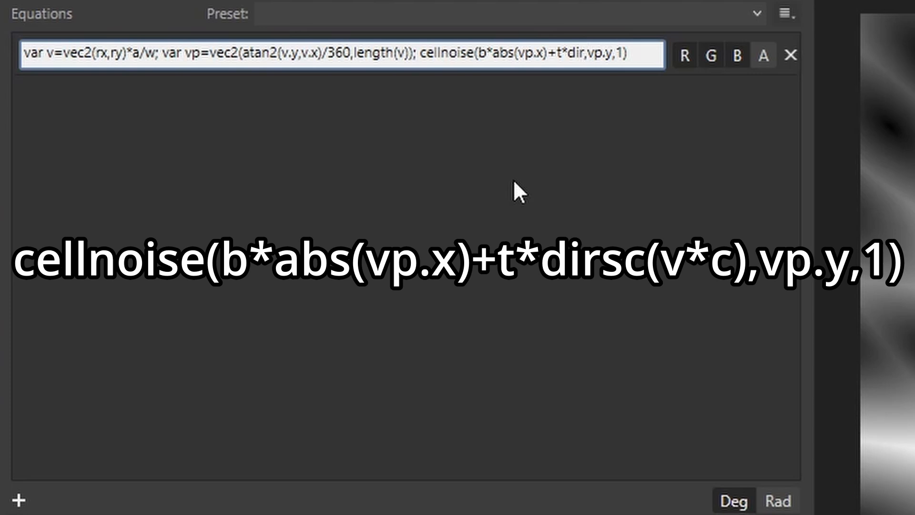
type("sc")
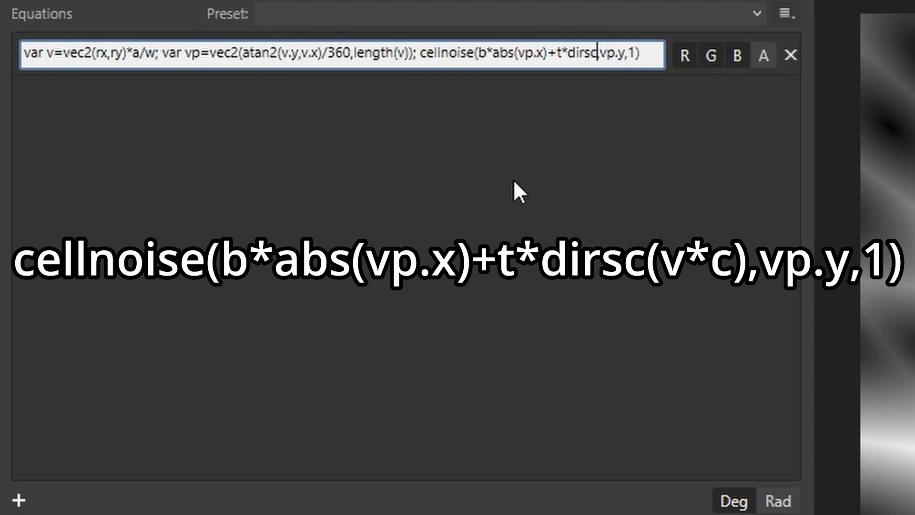
type("(")
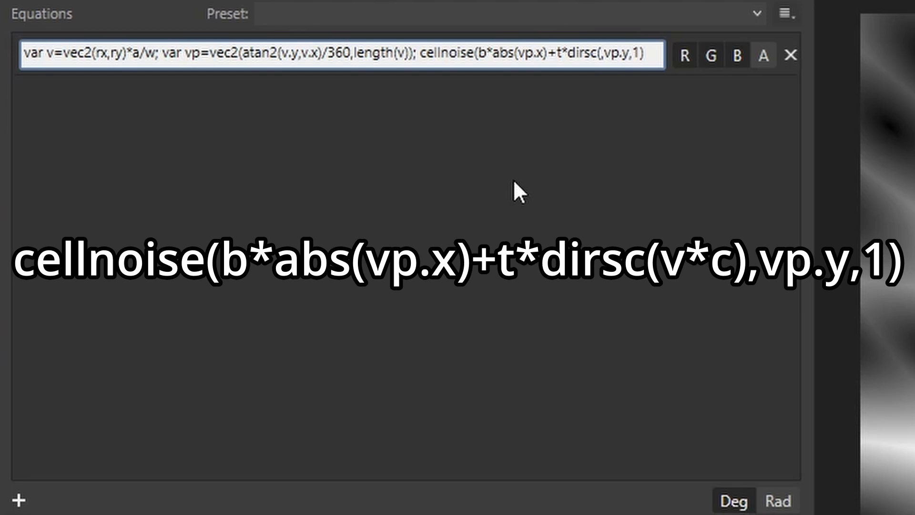
type("v")
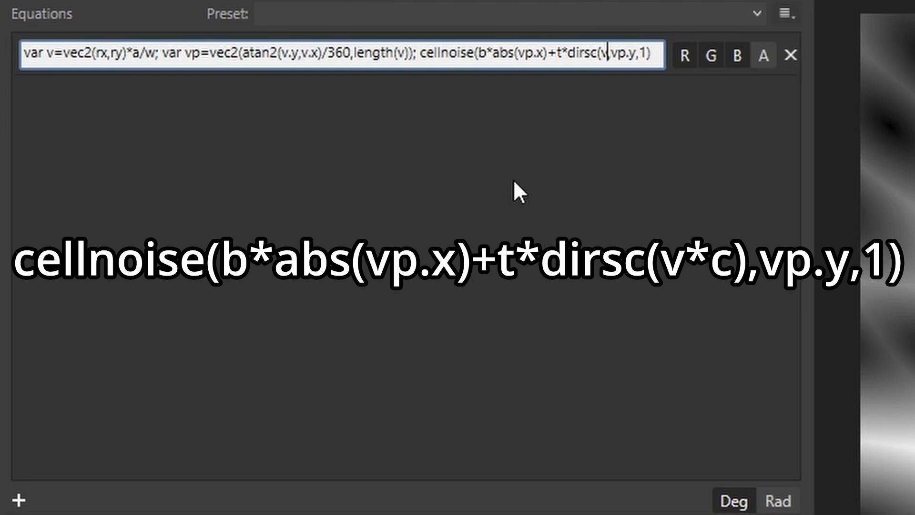
type("*")
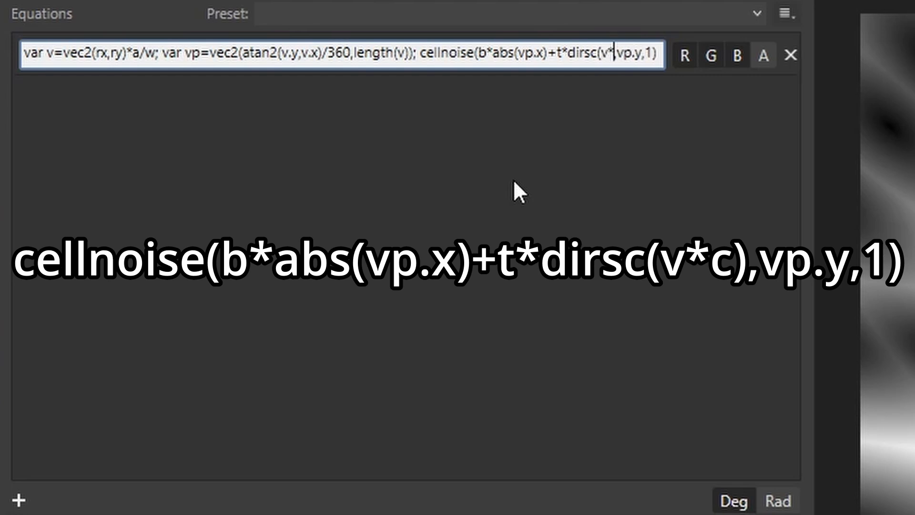
type("c")
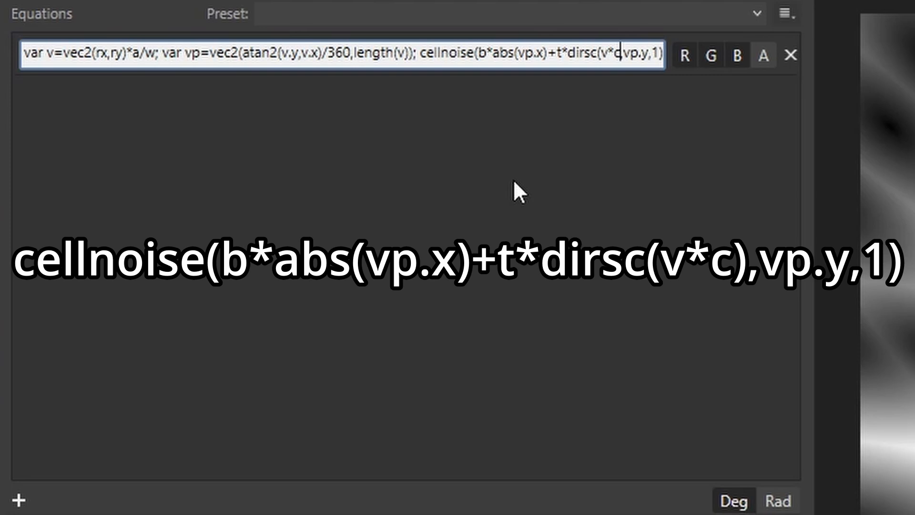
type(")")
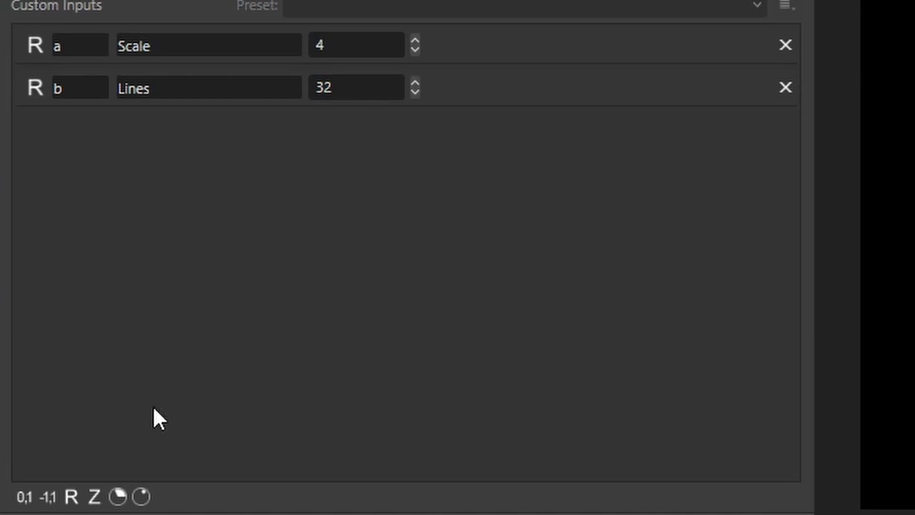
- Add a 0-to-1 custom input with the variable t and name it Turbulence
left_click(24, 497)
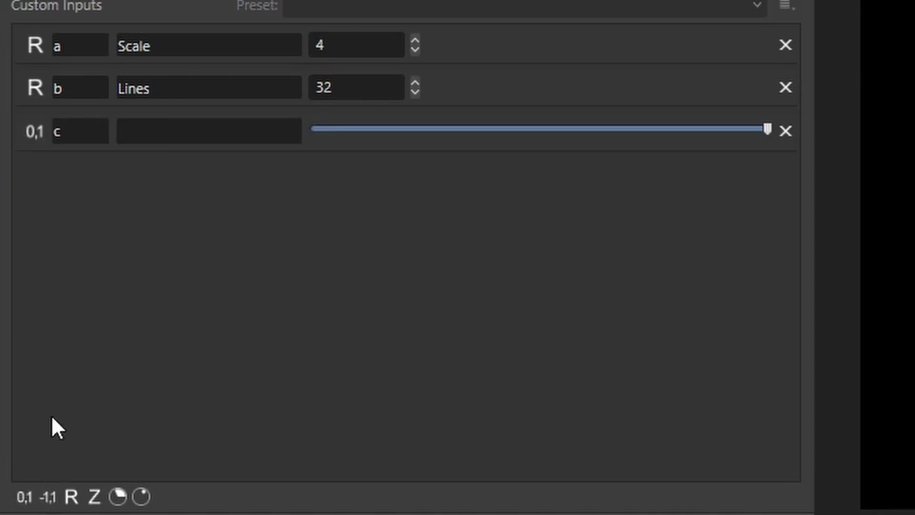
double_click(90, 136)
type("t")
key("Return")
left_click(176, 142)
type("Tur")
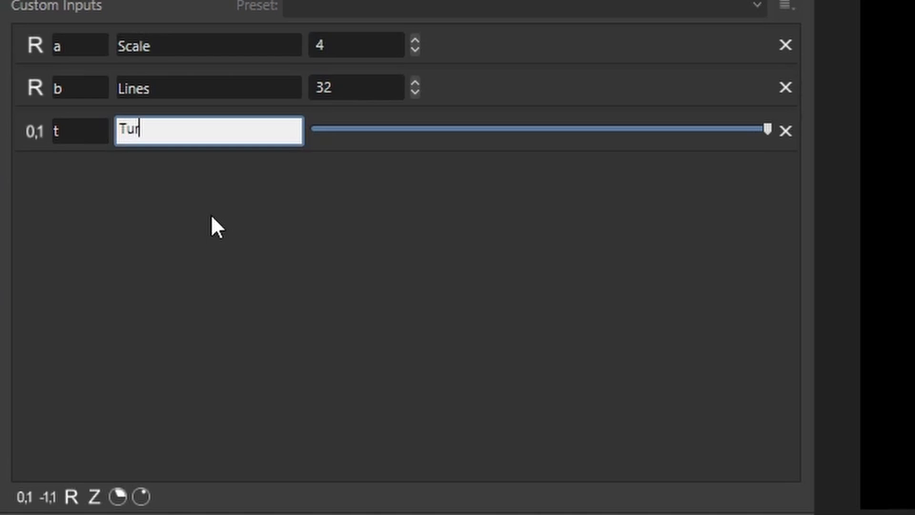
type("bulence")
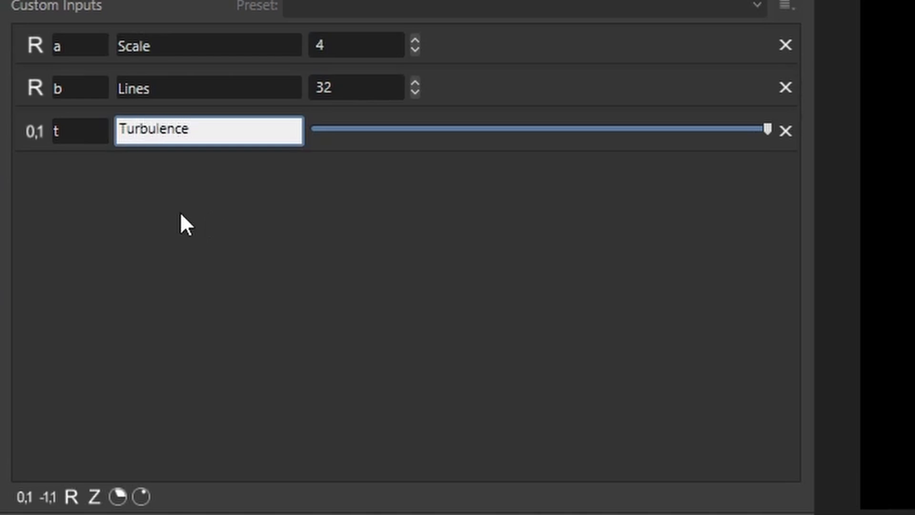
key("Return")
- Add a real-number custom input c and name it Turb Scale
left_click(71, 497)
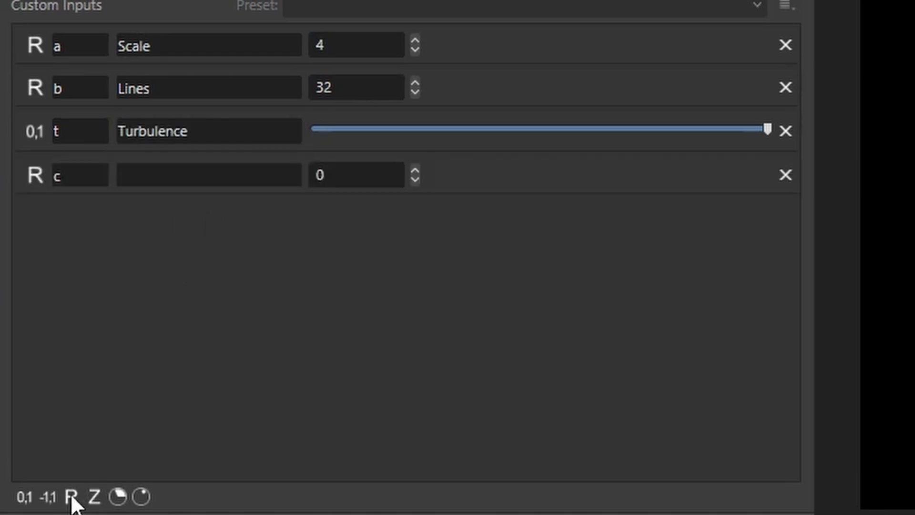
double_click(73, 176)
key("Tab")
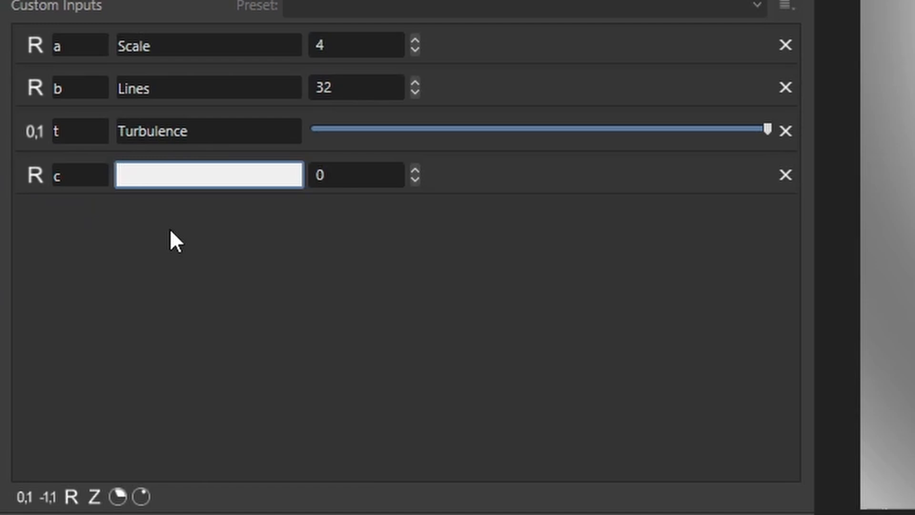
type("Trub Sca")
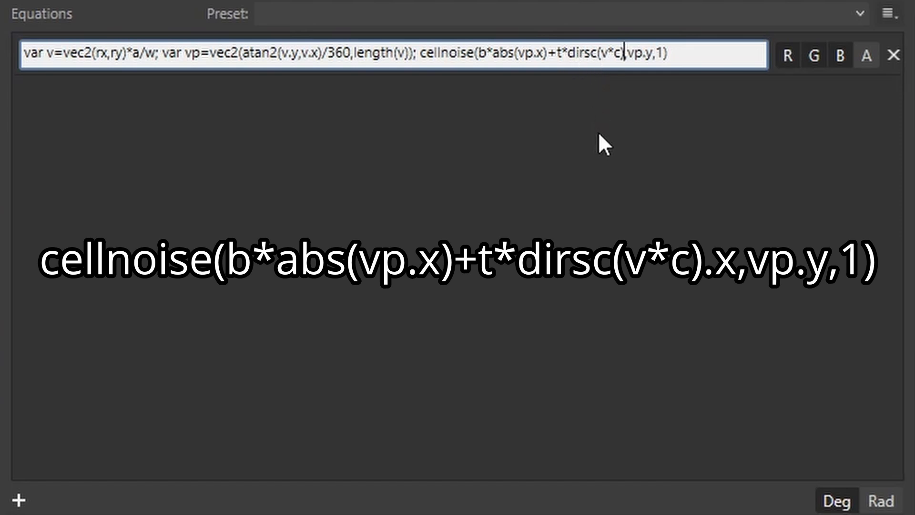
- Append .x to dirsc(v*c) in the cellnoise call and apply the equation
key("Right")
type(".x")
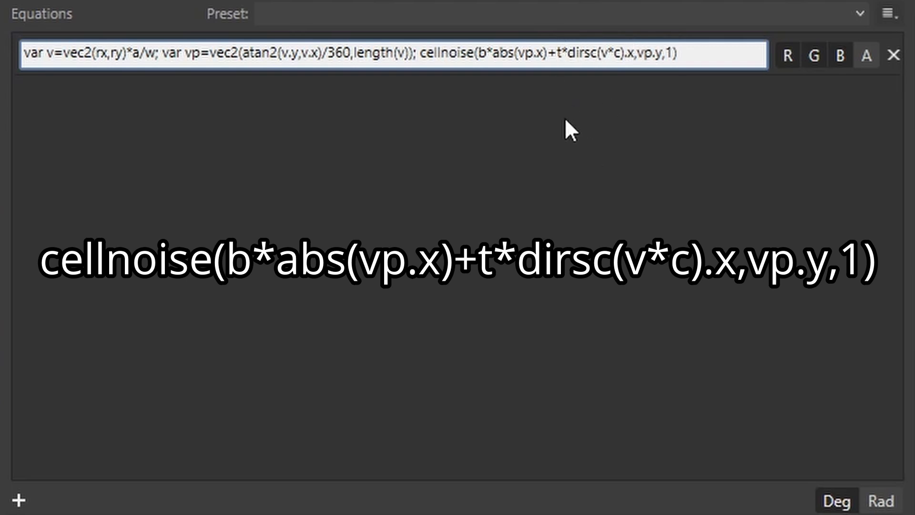
key("Return")
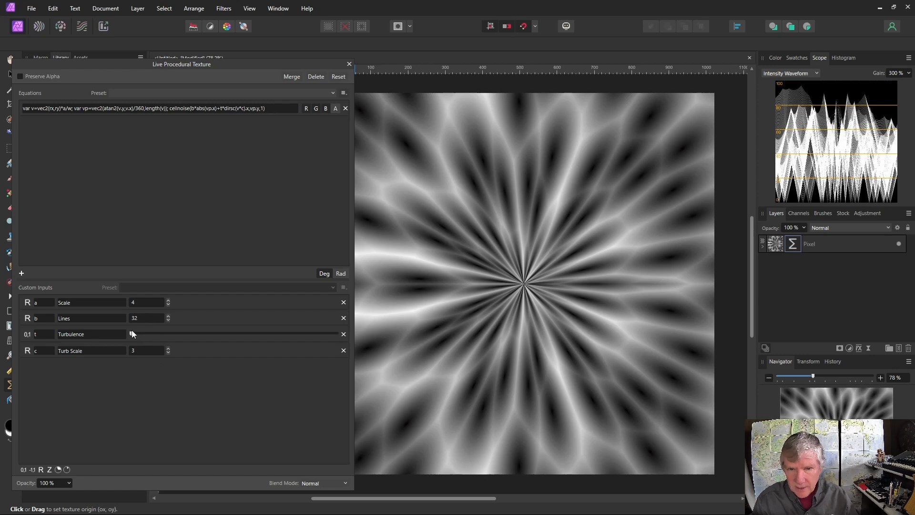
- Try a Turb Scale of 7 with Turbulence at slightly under half of its range
left_click_drag(132, 336, 272, 340)
left_click(168, 348)
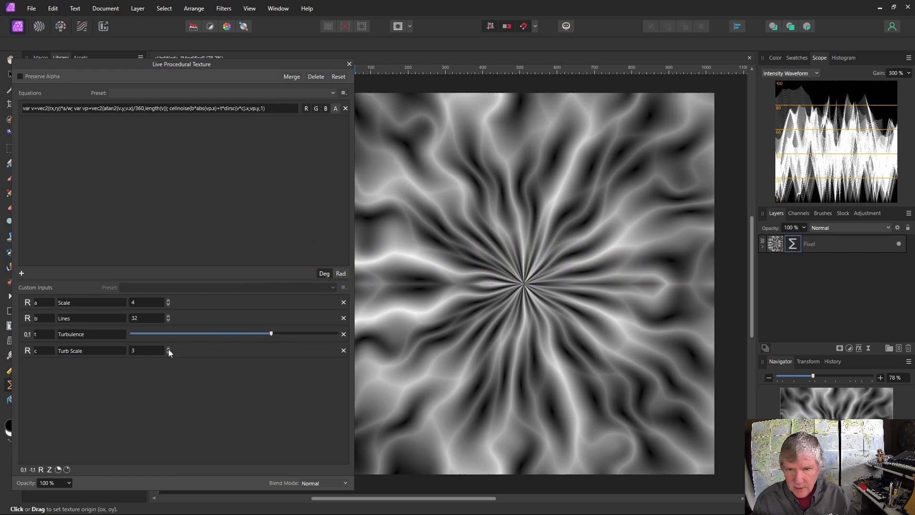
left_click(168, 349)
left_click(168, 348)
left_click(168, 348)
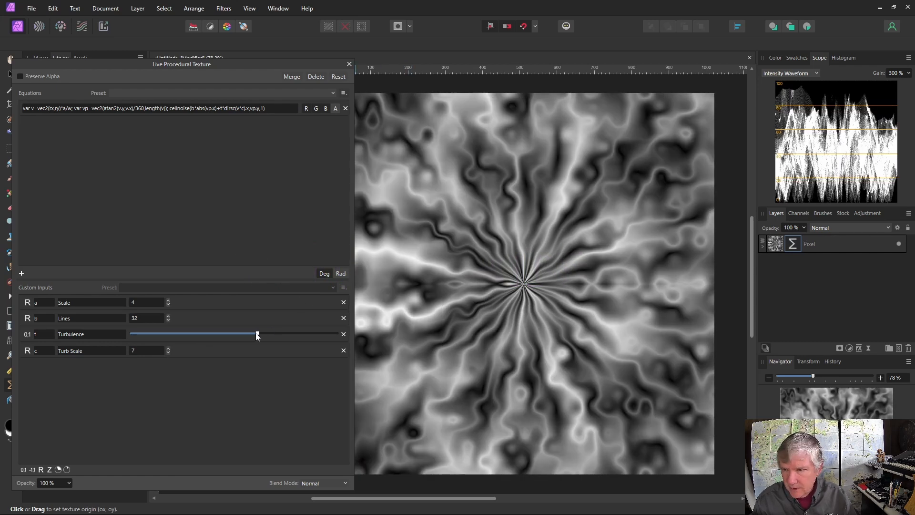
left_click_drag(258, 336, 226, 335)
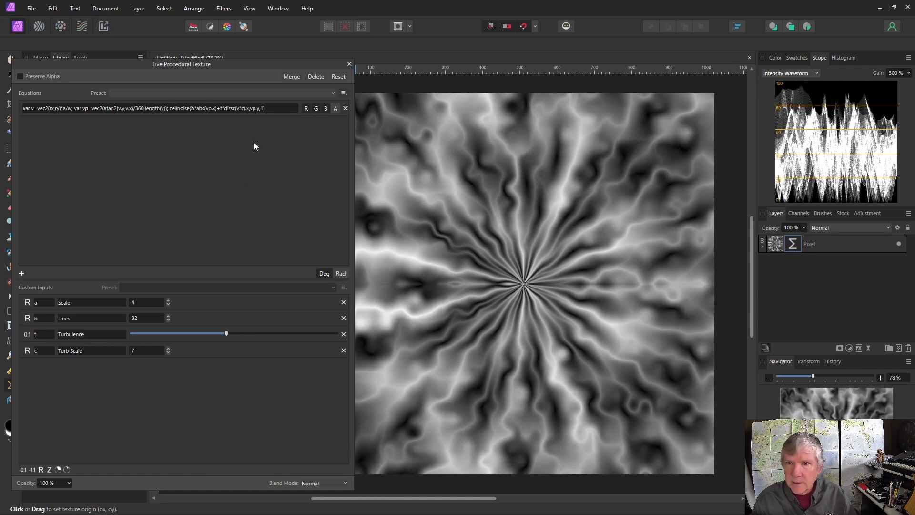
- Copy the +t*dirsc(v*c).x term after vp.y in the cellnoise call and change the copy's component to .y
left_click(258, 109)
double_click(258, 108)
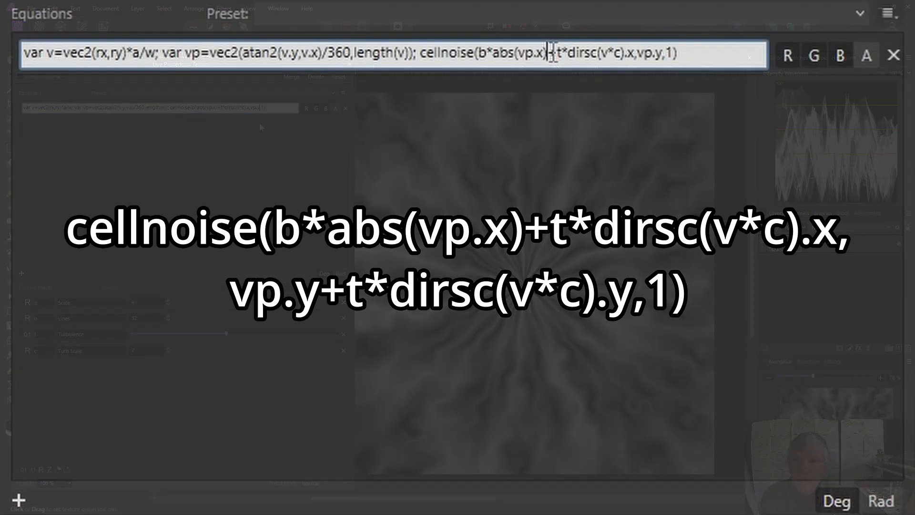
left_click_drag(218, 107, 224, 107)
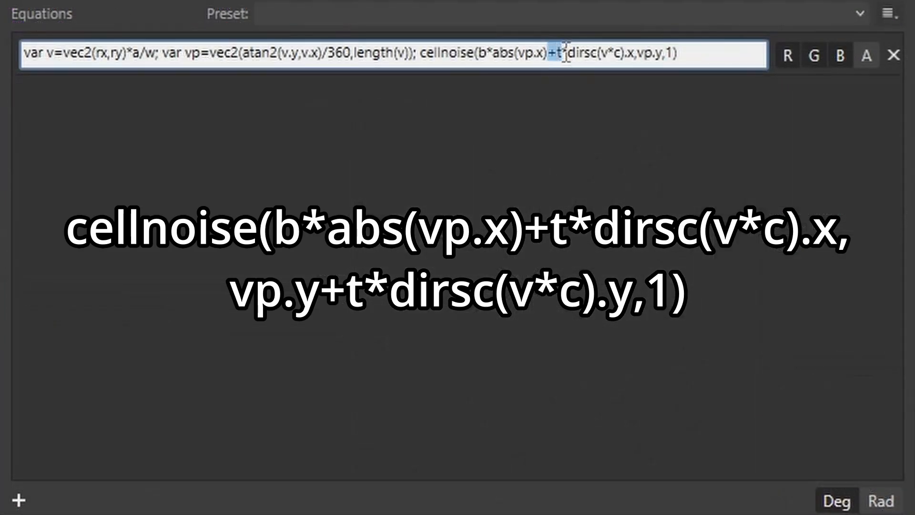
left_click_drag(566, 53, 637, 53)
key("ctrl+c")
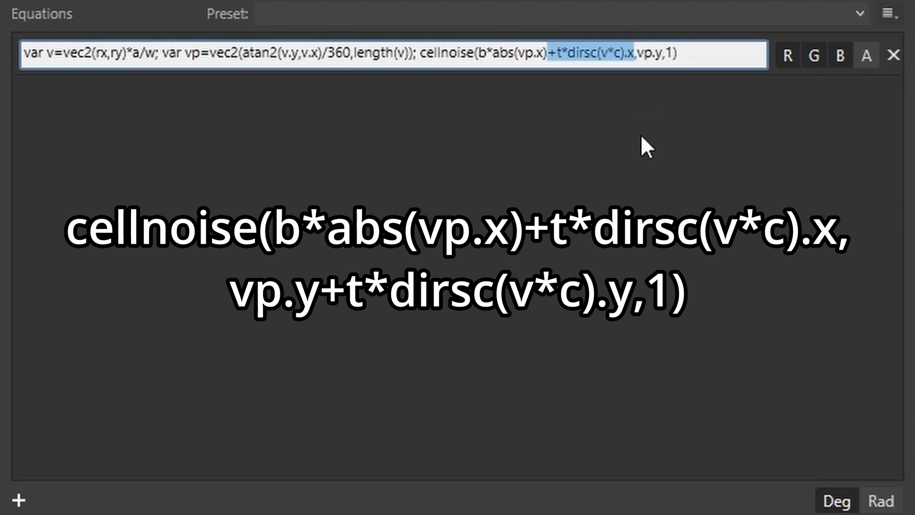
left_click(666, 61)
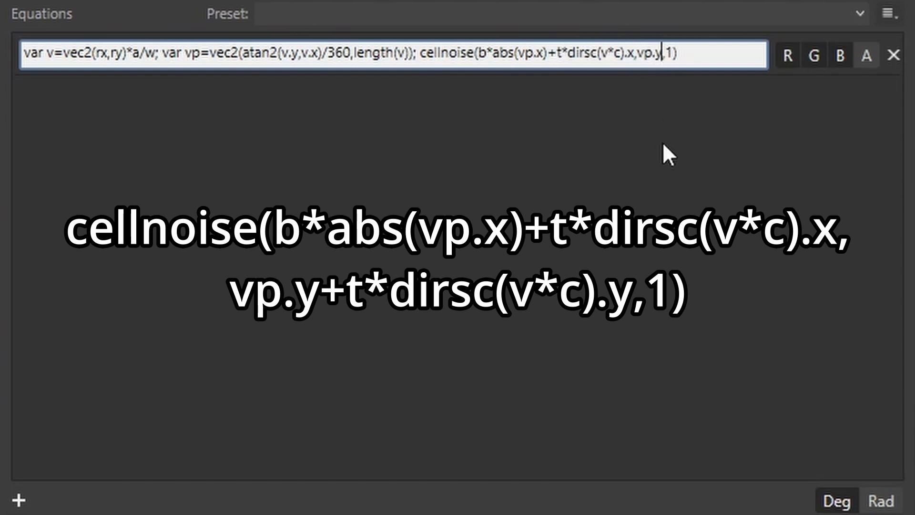
key("ctrl+v")
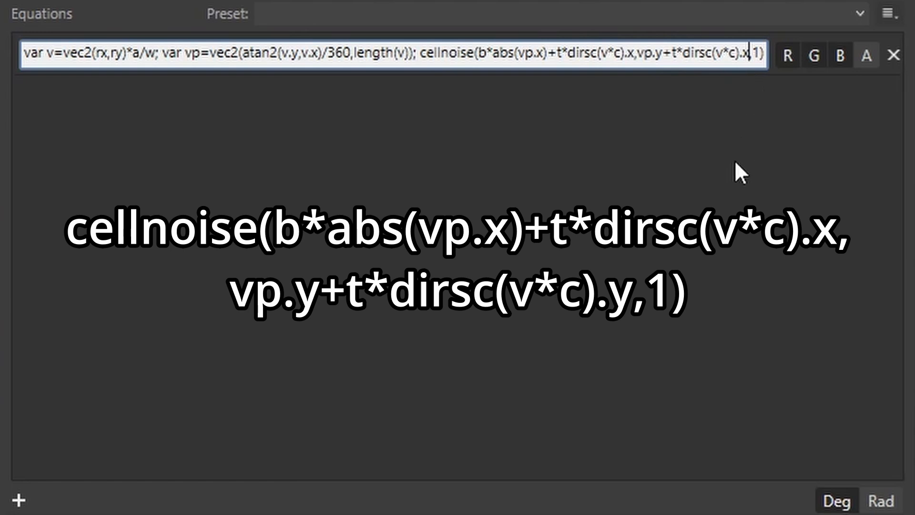
key("BackSpace")
type("y")
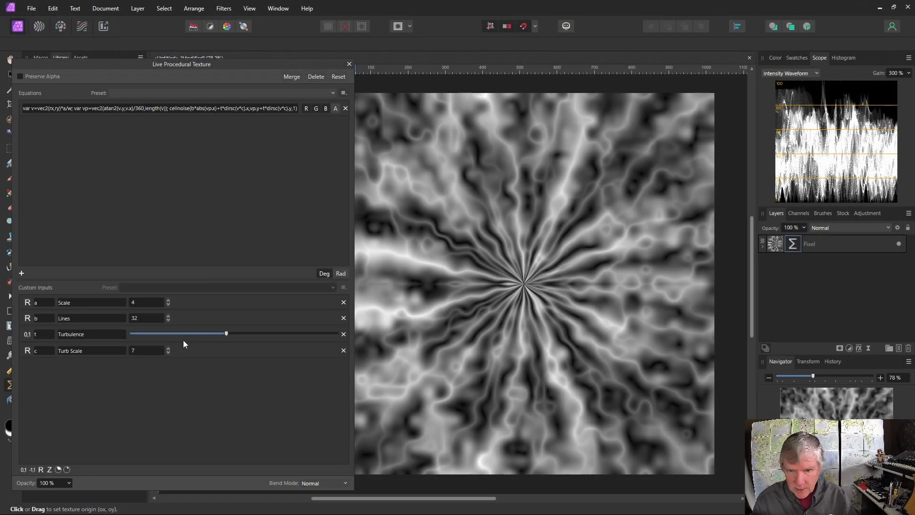
- Set Turb Scale to 3 and Turbulence to about half of its range
left_click_drag(226, 334, 175, 333)
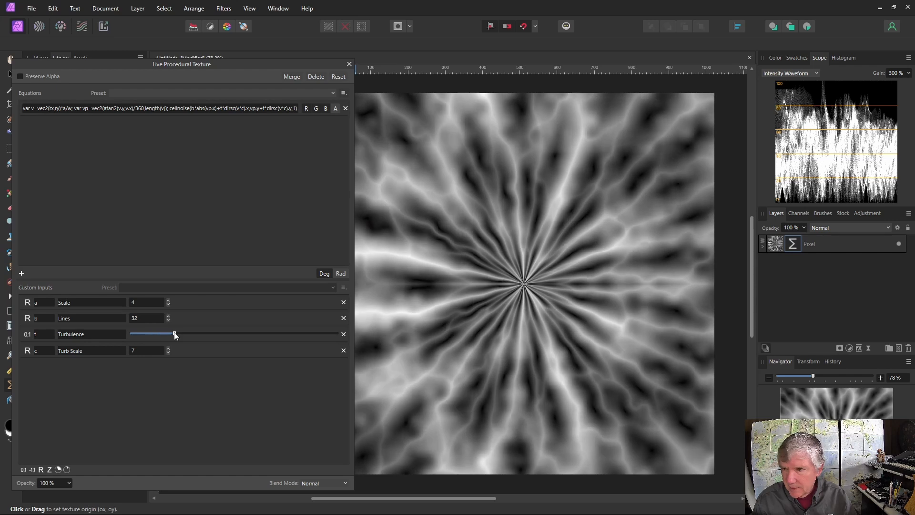
left_click(168, 352)
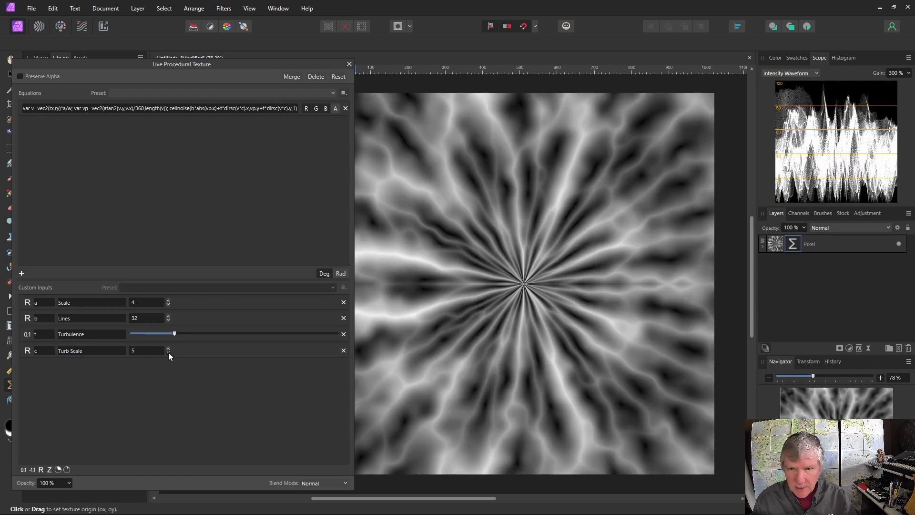
left_click(168, 353)
left_click(168, 353)
left_click(168, 353)
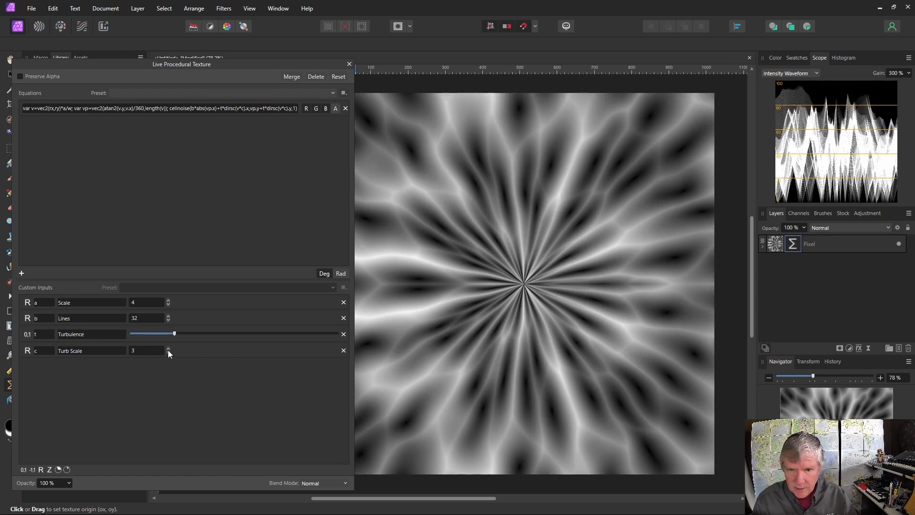
left_click_drag(176, 333, 215, 335)
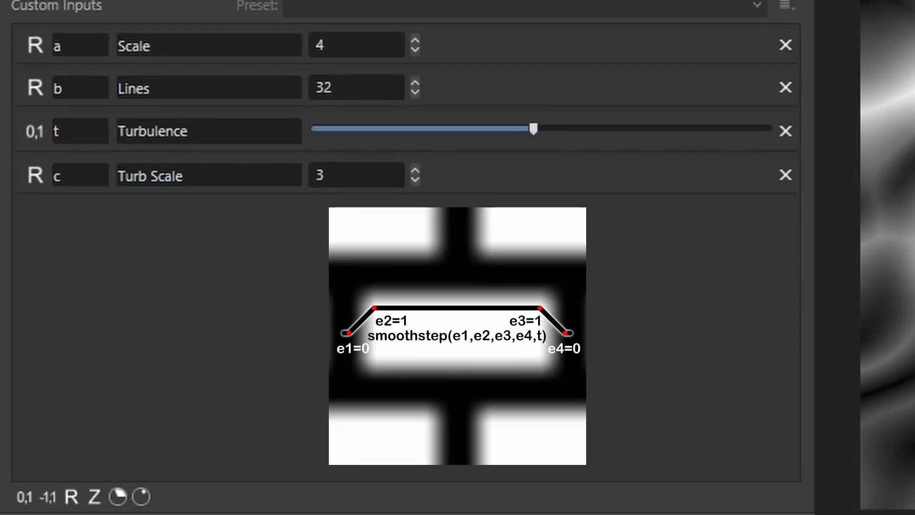
left_click_drag(814, 286, 914, 286)
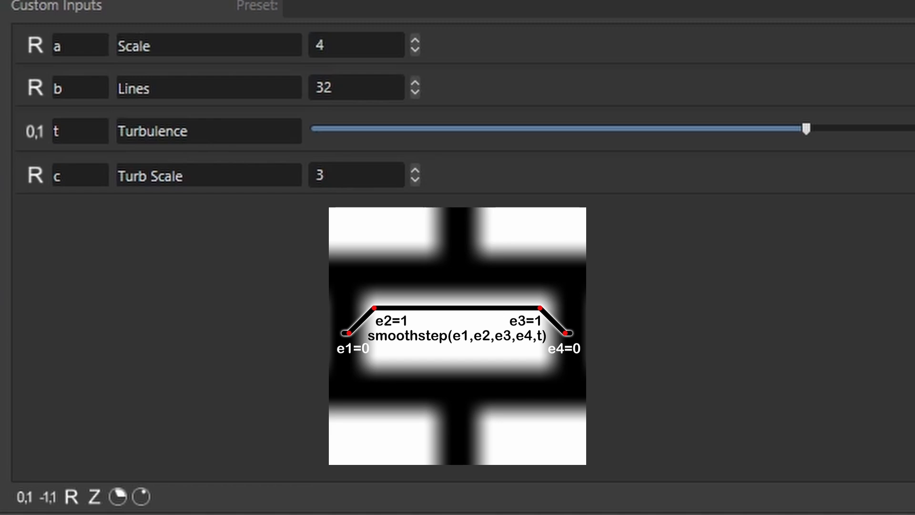
left_click_drag(914, 286, 814, 286)
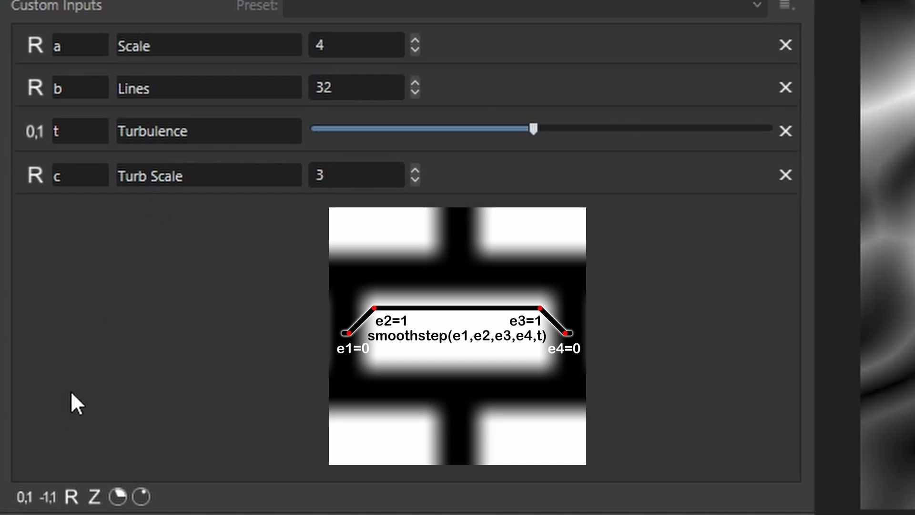
- Add a 0-to-1 custom input and rename its variable to e1
left_click(23, 497)
left_click(74, 219)
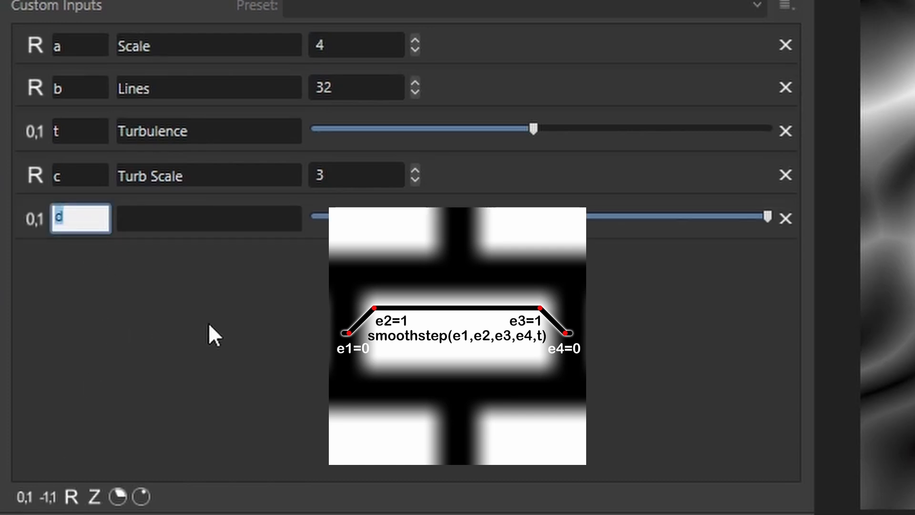
type("e1")
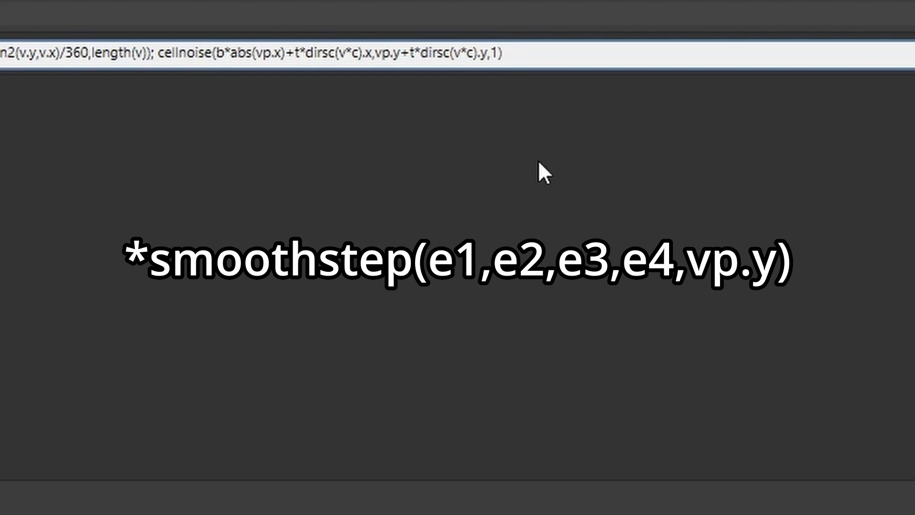
- Append *smoothstep(e1,e2,e3,e4,vp.y) after the cellnoise call in the equation
type("*smoothst")
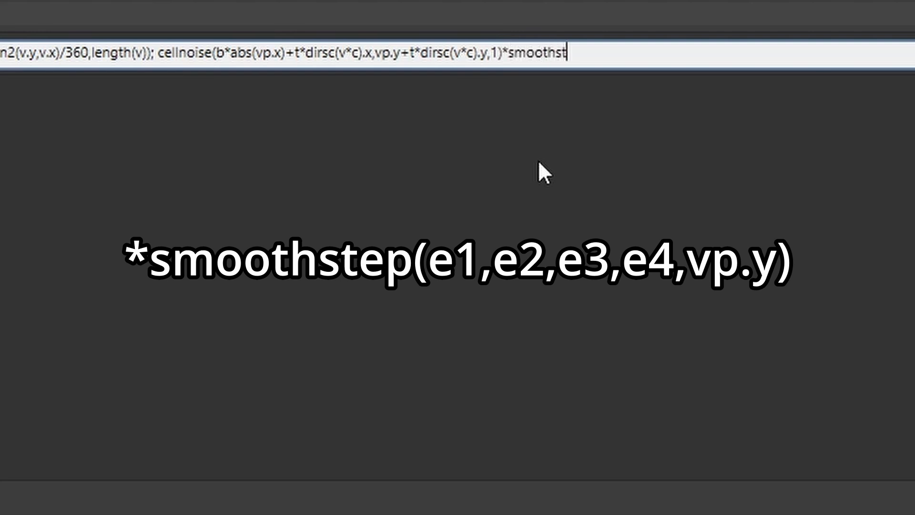
type("ep(e1,e2,")
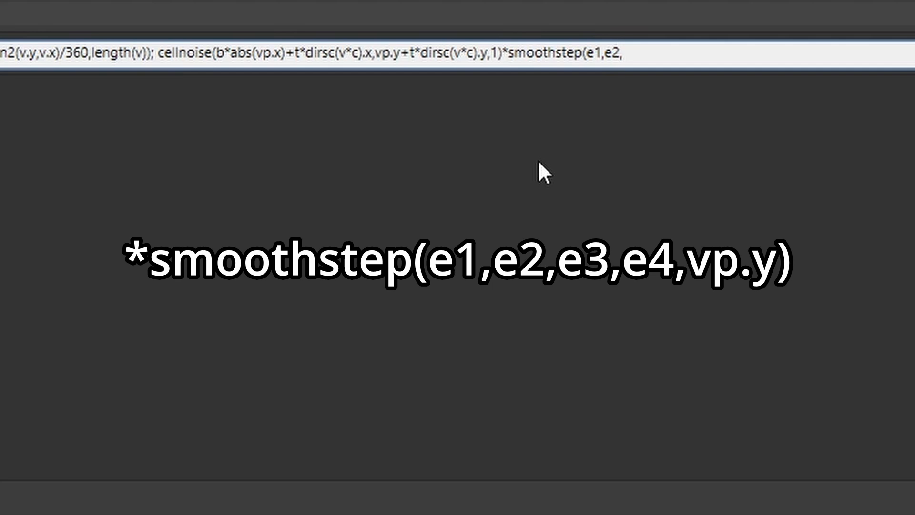
type("e3,e")
type("4,")
type("vp")
type(".")
type("y)")
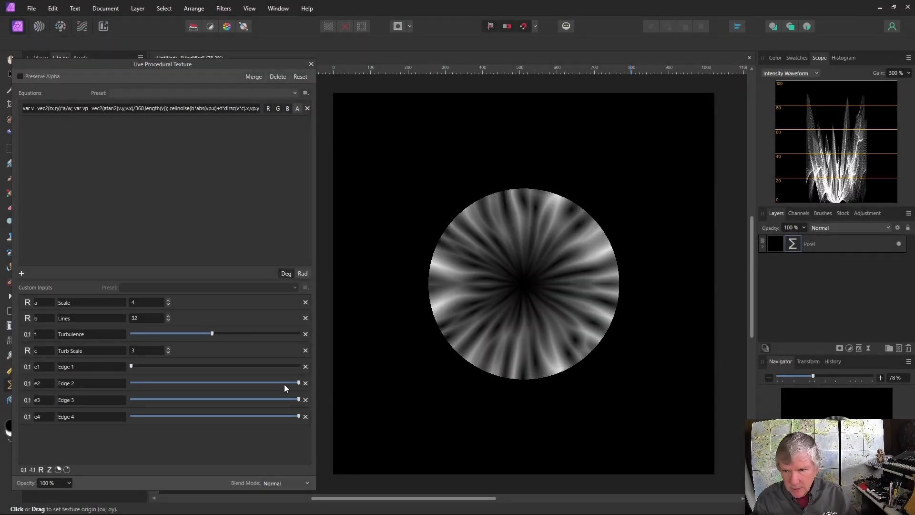
- Shape the ring mask with Edge 1 at about 0.3, Edge 2 at about 0.4, Edge 3 at about 0.7 and Edge 4 at about 0.9
left_click_drag(299, 382, 172, 384)
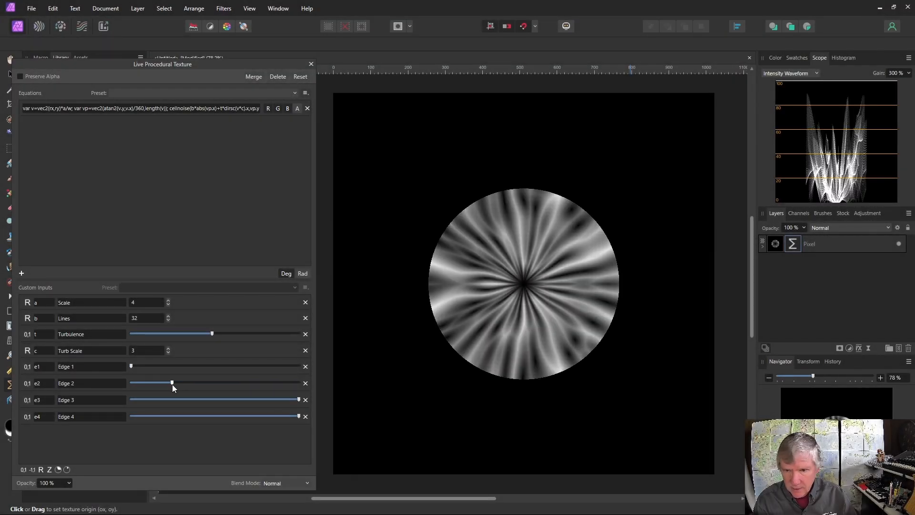
left_click_drag(299, 399, 224, 400)
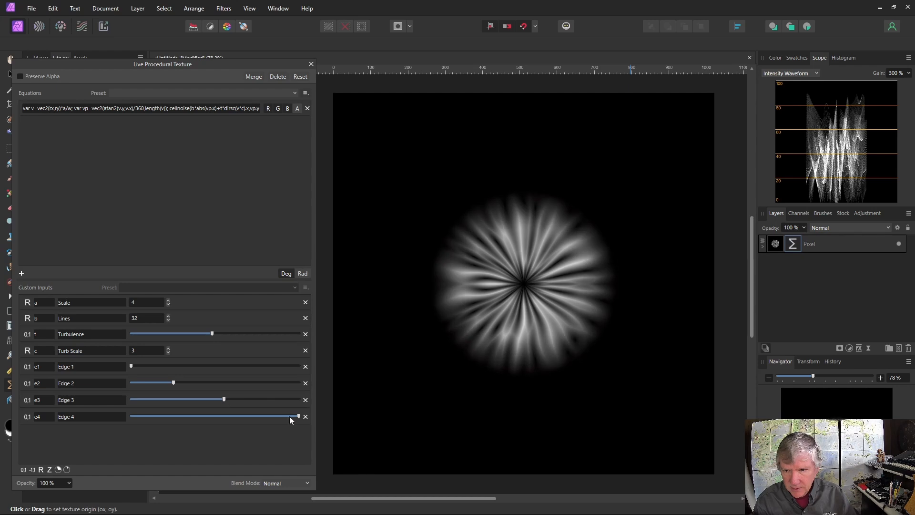
left_click_drag(299, 416, 281, 417)
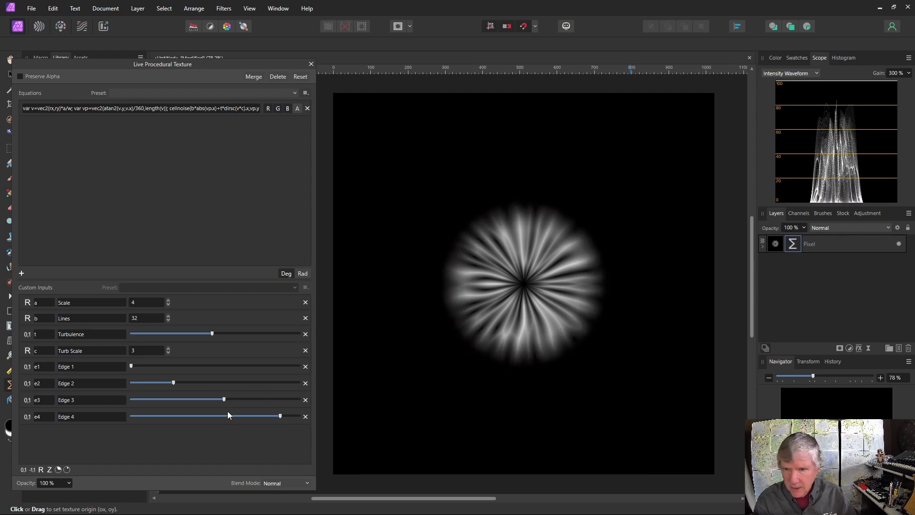
left_click_drag(223, 399, 247, 399)
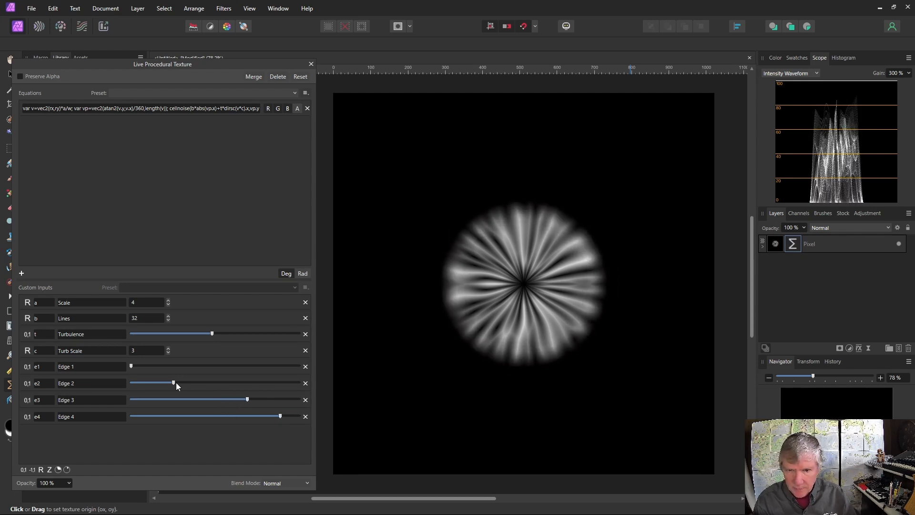
left_click_drag(175, 383, 196, 381)
left_click_drag(131, 366, 182, 366)
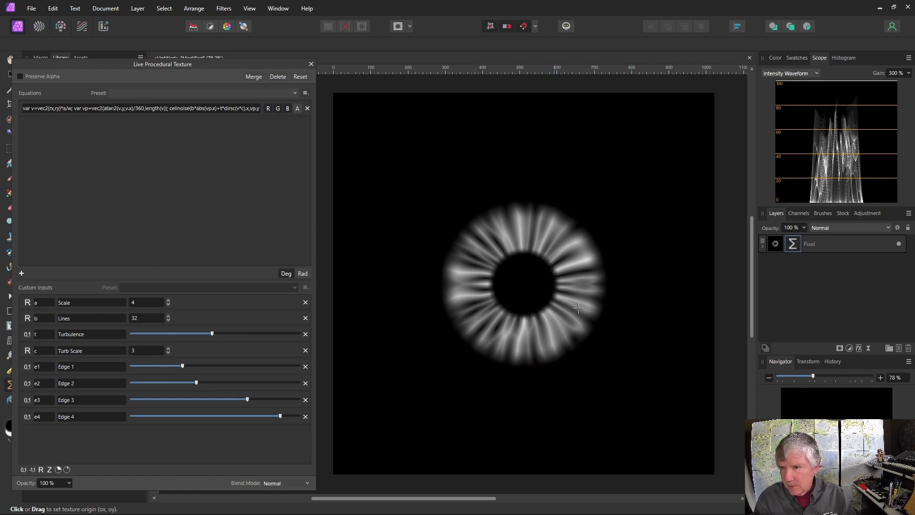
- Extend the ring by setting Edge 4 to its maximum, Edge 3 to about 0.8 and Scale to 3
left_click_drag(281, 416, 323, 417)
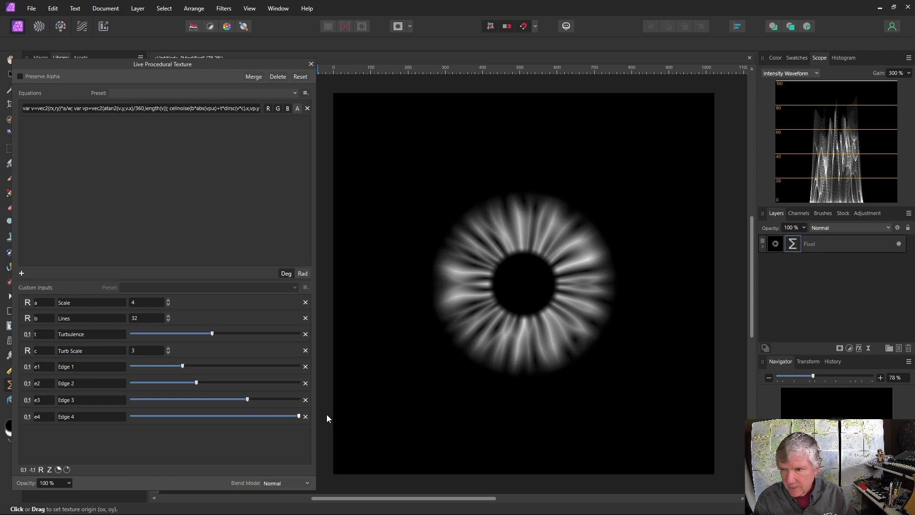
left_click_drag(247, 399, 265, 401)
left_click(168, 304)
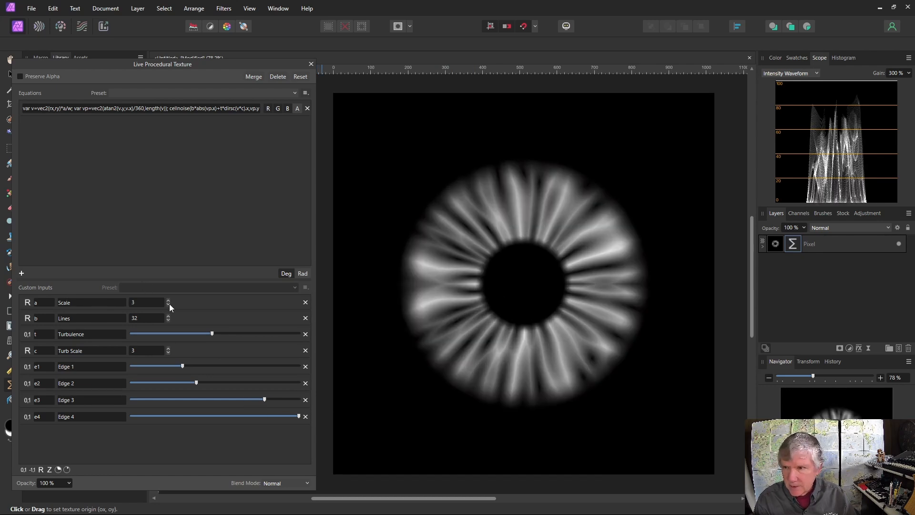
left_click(168, 305)
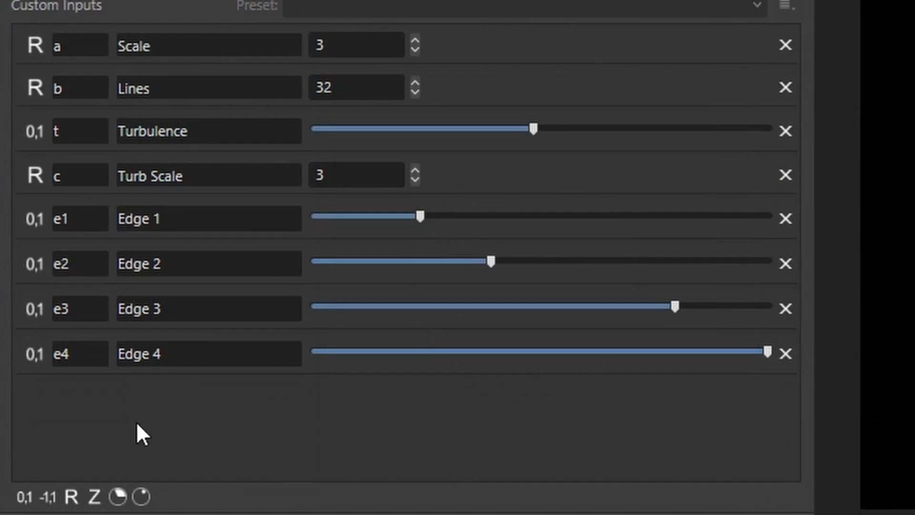
- Add a 0-to-1 custom input with variable name i and description Fader
left_click(24, 496)
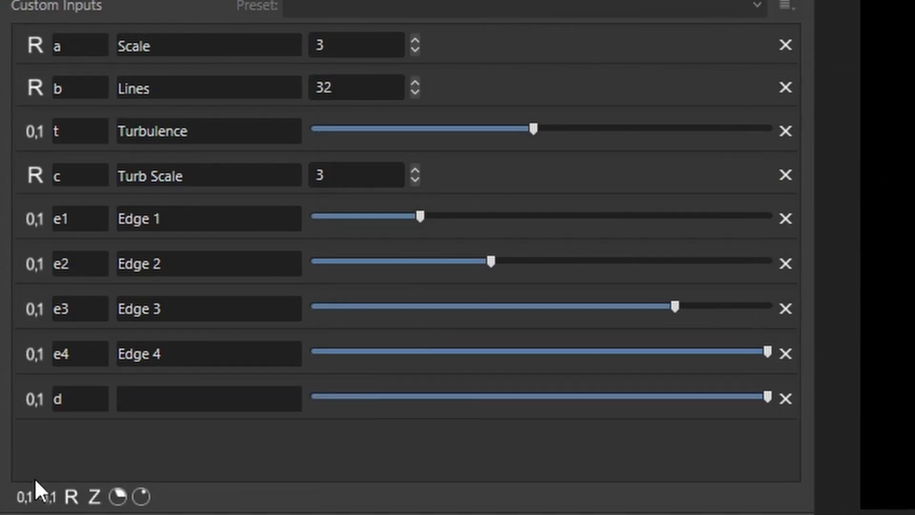
left_click(69, 400)
type("i")
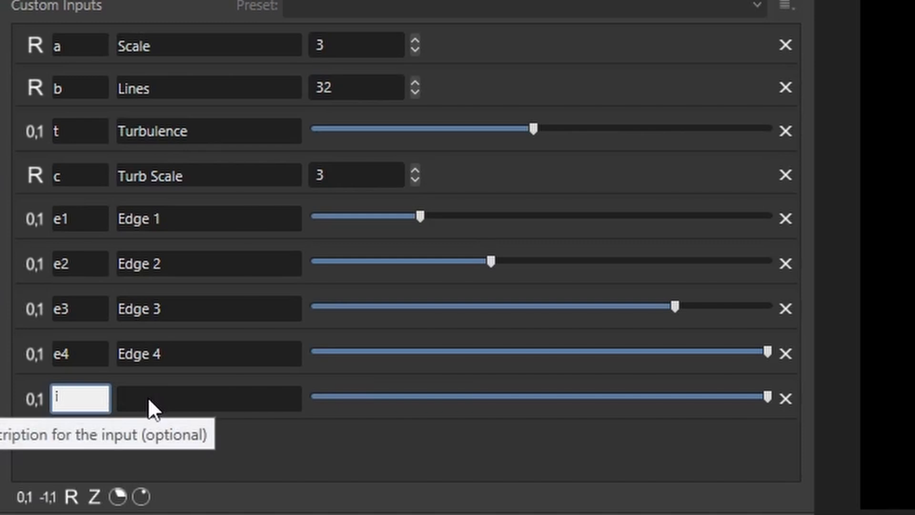
left_click(148, 396)
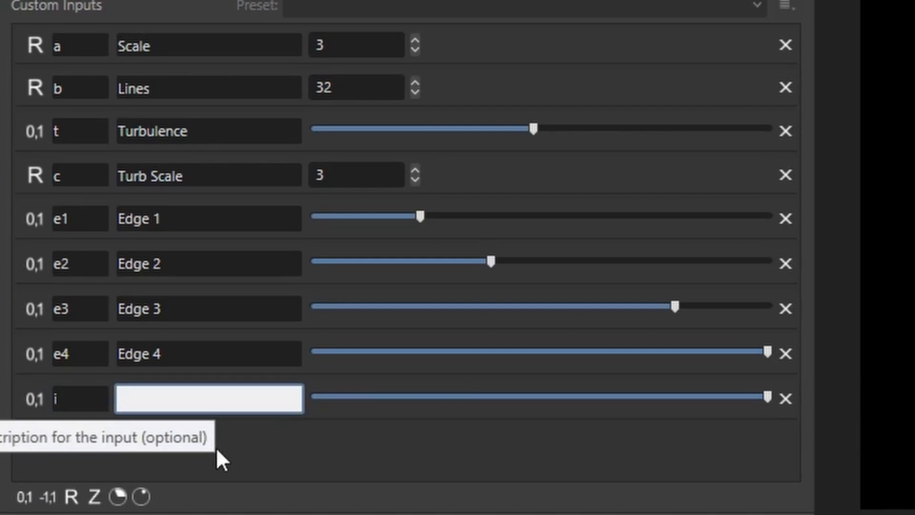
type("Fader")
left_click(283, 456)
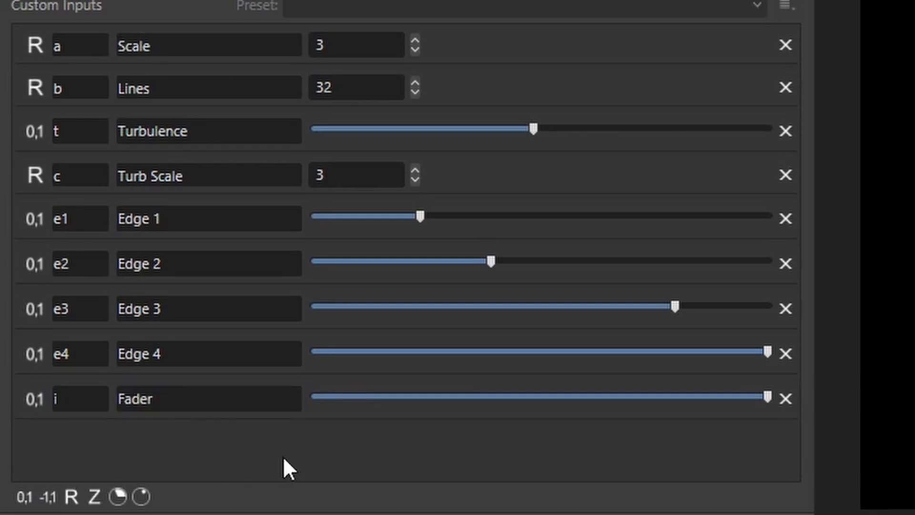
- Add a -1-to-1 custom input with variable name of and description Offset
left_click(49, 497)
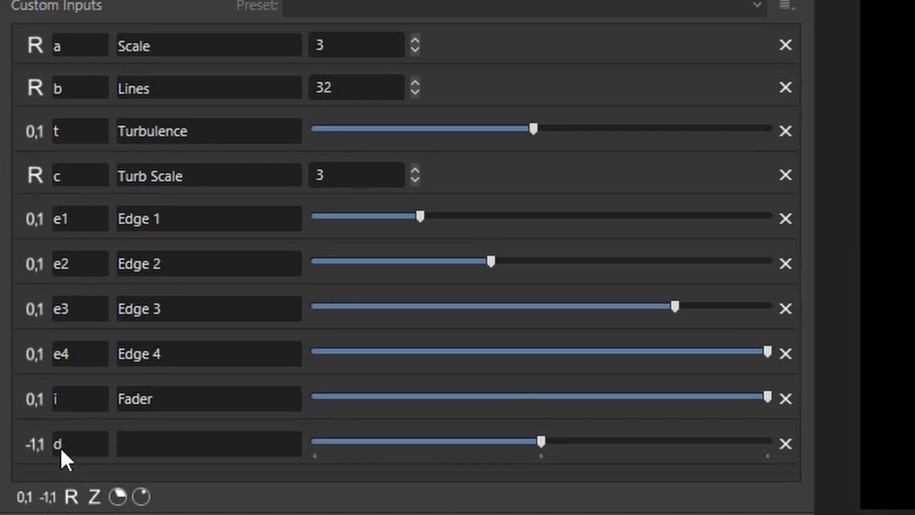
double_click(61, 445)
type("of")
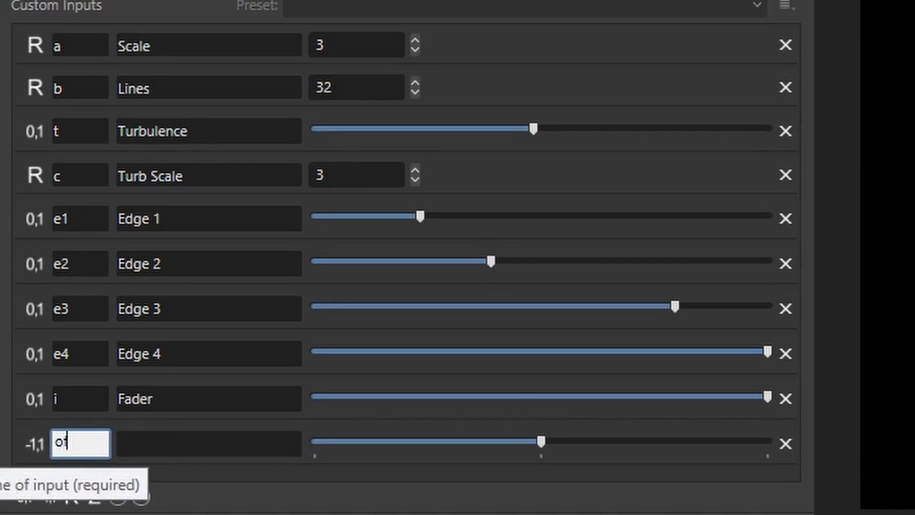
left_click(176, 444)
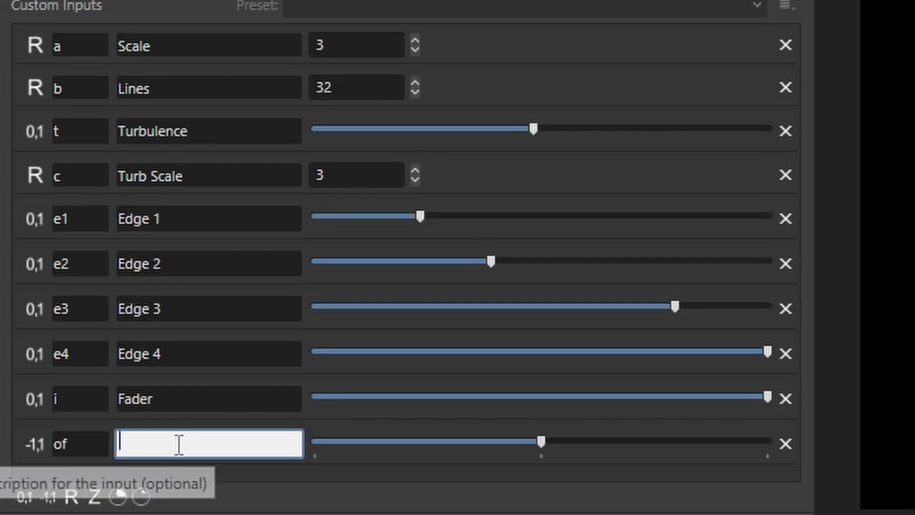
type("Offset")
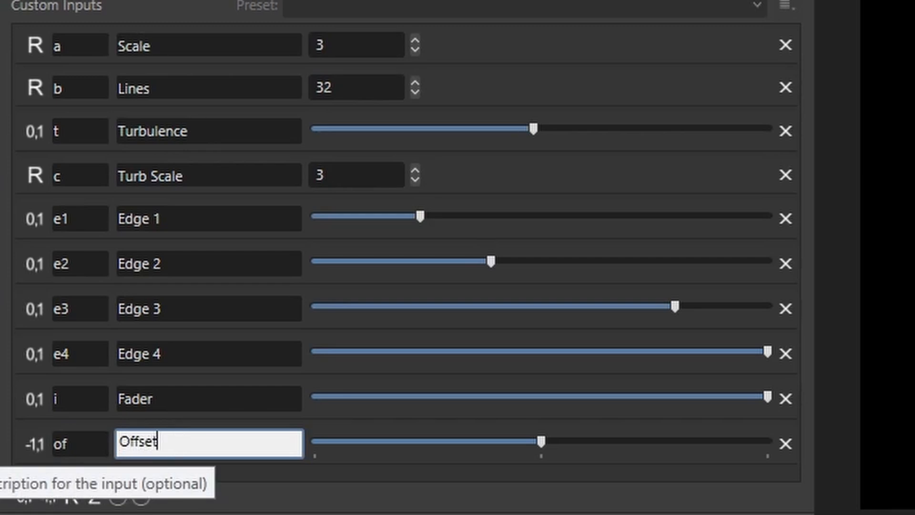
key("Return")
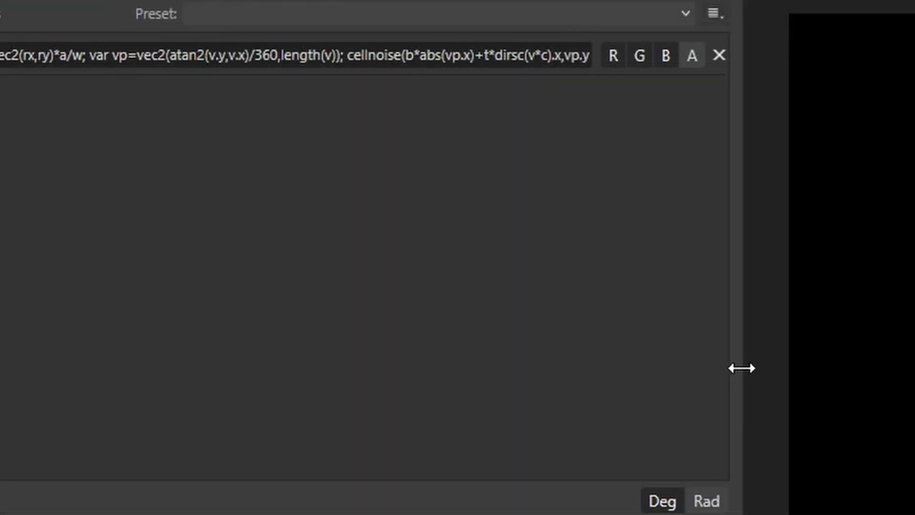
- Multiply the cellnoise call by i, add of after it, and enclose both in parentheses ahead of the smoothstep factor
left_click_drag(741, 368, 913, 363)
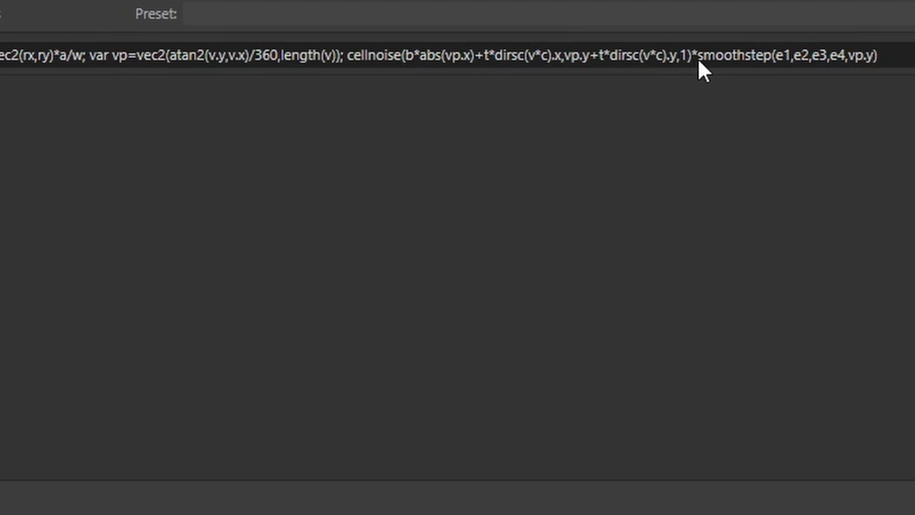
left_click(348, 61)
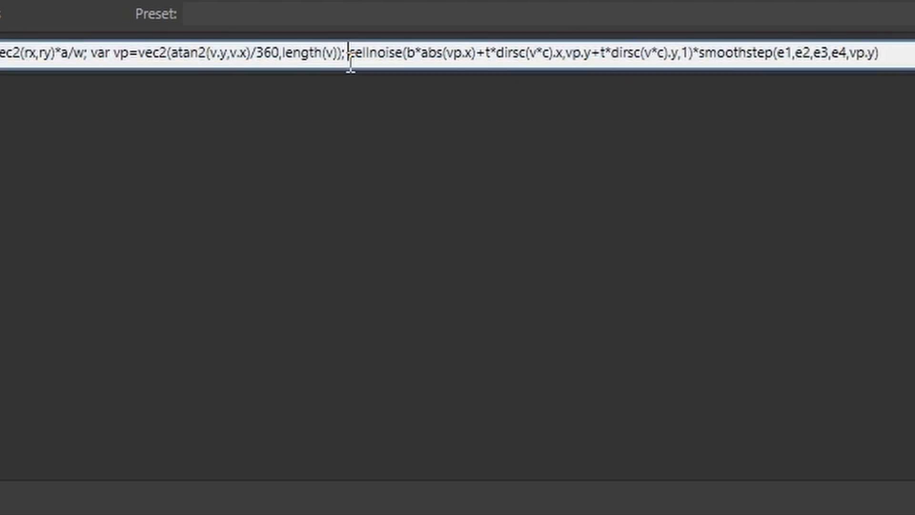
type("(i*")
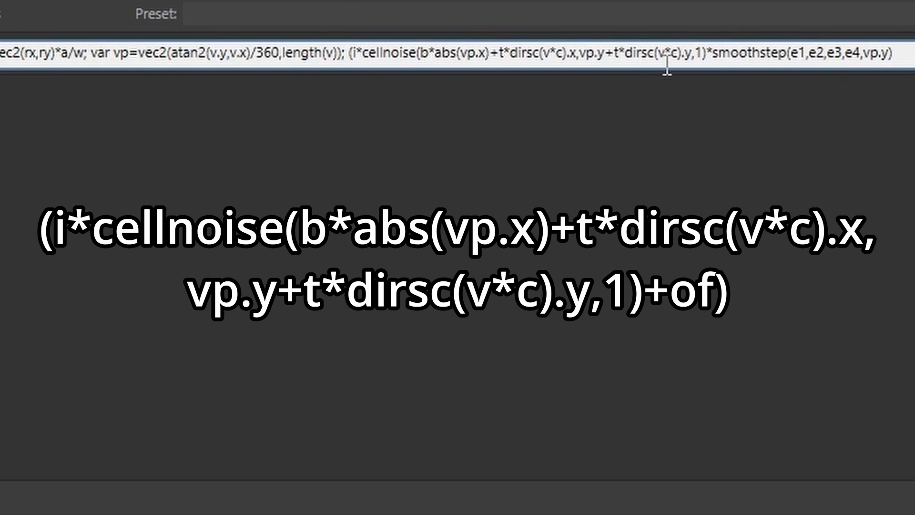
left_click(709, 55)
type("+of)")
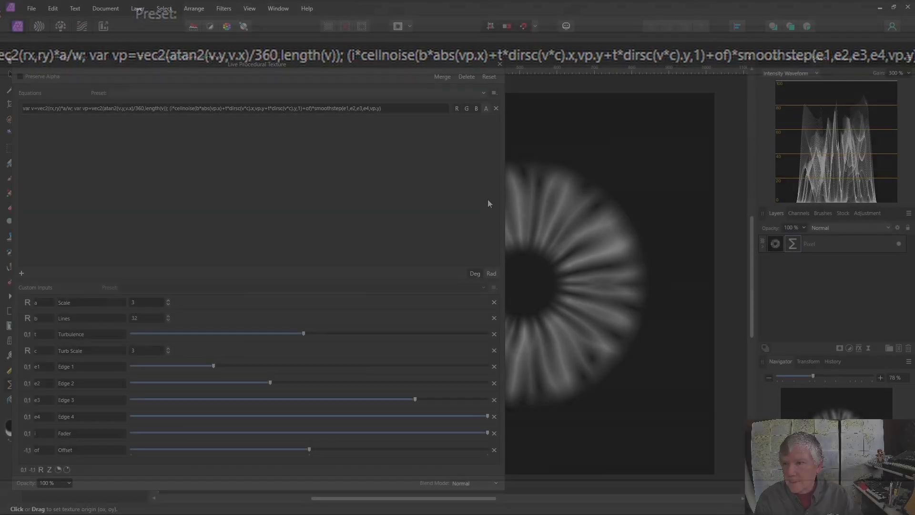
left_click_drag(502, 202, 314, 202)
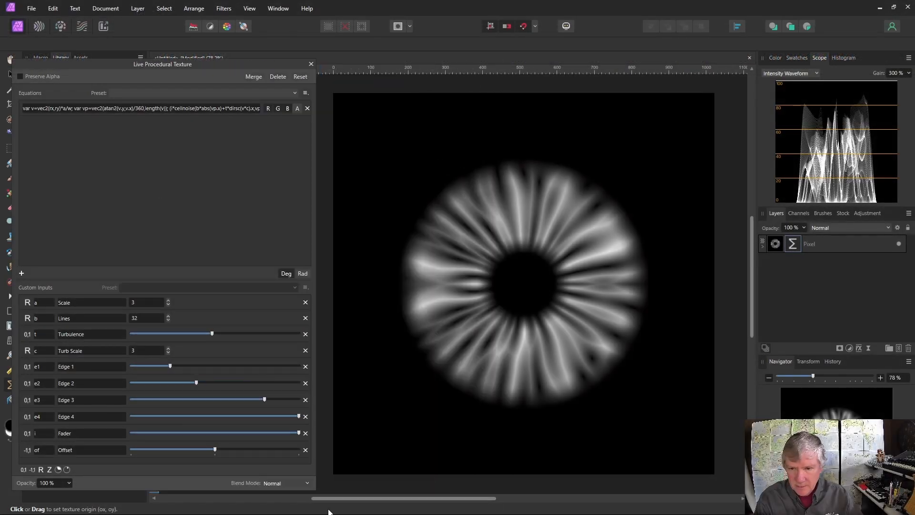
- Soften the line contrast by setting Fader to about 0.4 and Offset to about 0.25
left_click_drag(300, 435, 165, 432)
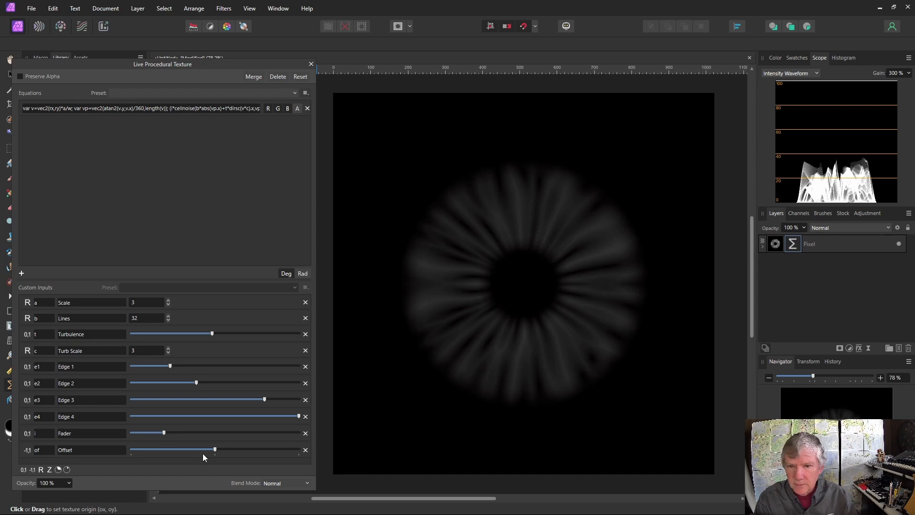
left_click_drag(216, 449, 248, 451)
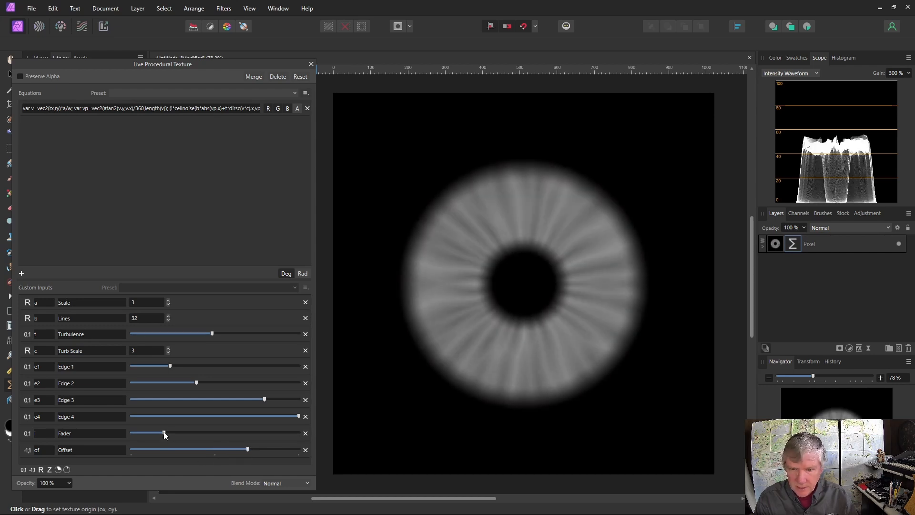
left_click_drag(164, 433, 196, 433)
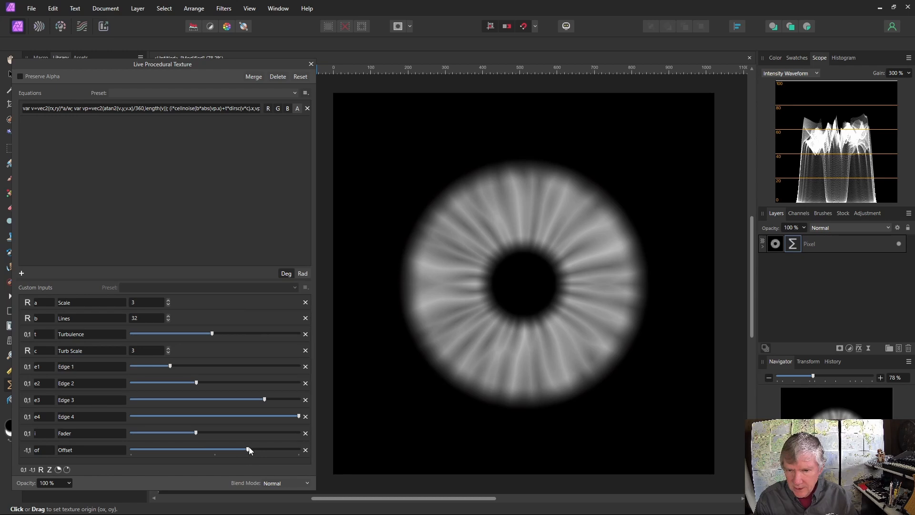
left_click_drag(248, 450, 236, 450)
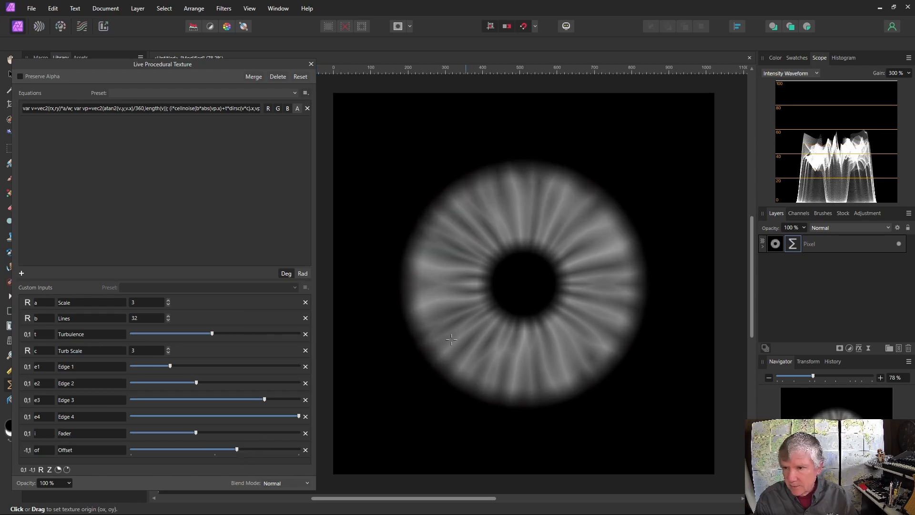
- Give the custom inputs list more room in a narrower texture dialog and set Lines to 36
left_click_drag(231, 278, 227, 168)
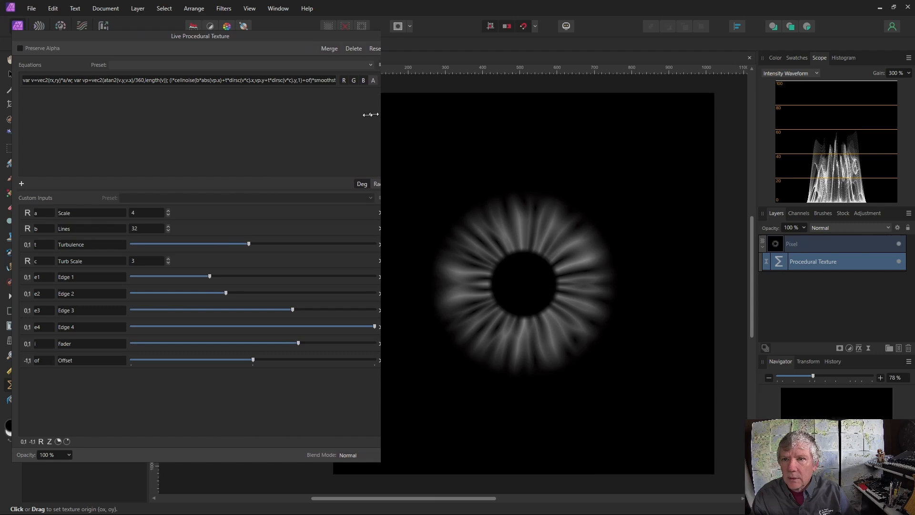
left_click_drag(370, 114, 315, 117)
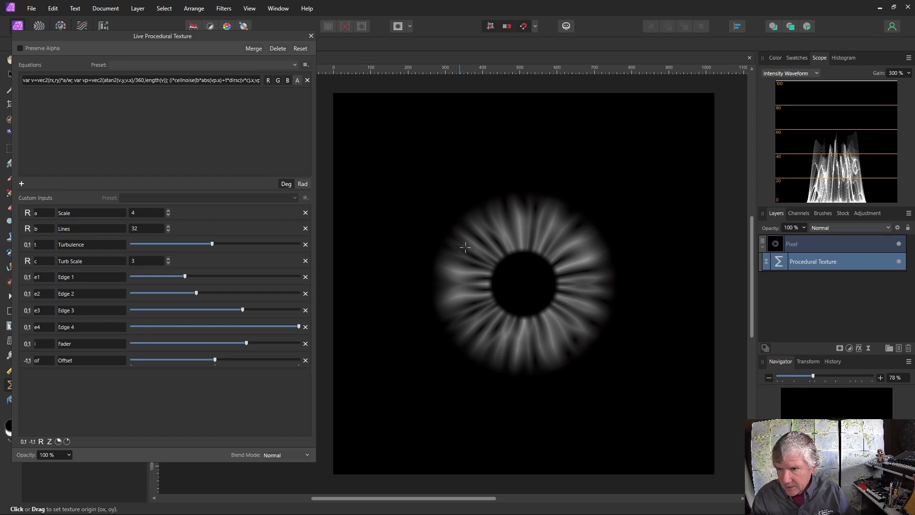
left_click(168, 225)
left_click(168, 226)
left_click(167, 225)
left_click(167, 225)
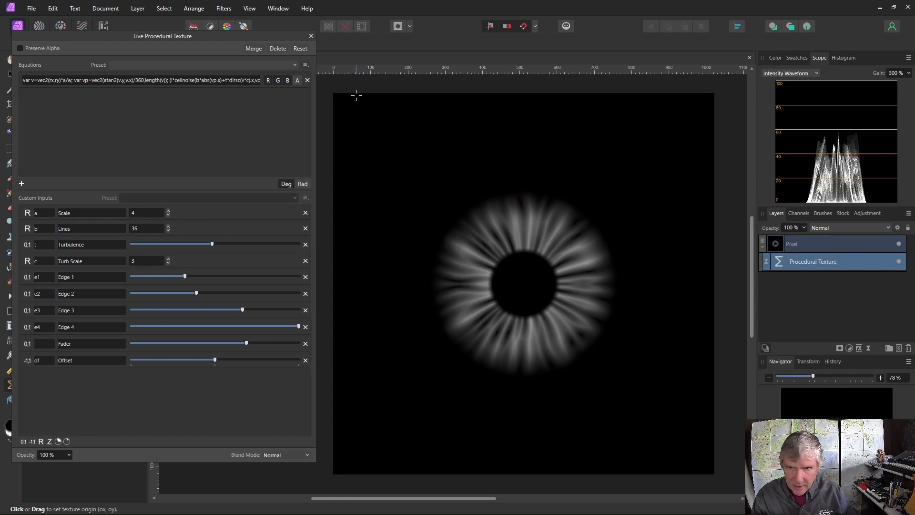
- Widen the texture dialog to fit the whole equation and place the text cursor before vp.y in the cellnoise call
left_click_drag(314, 133, 514, 134)
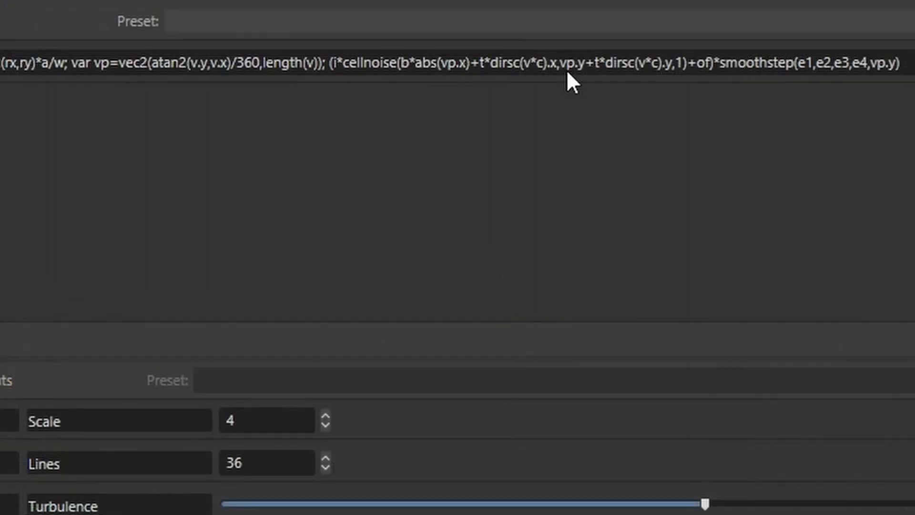
left_click(562, 66)
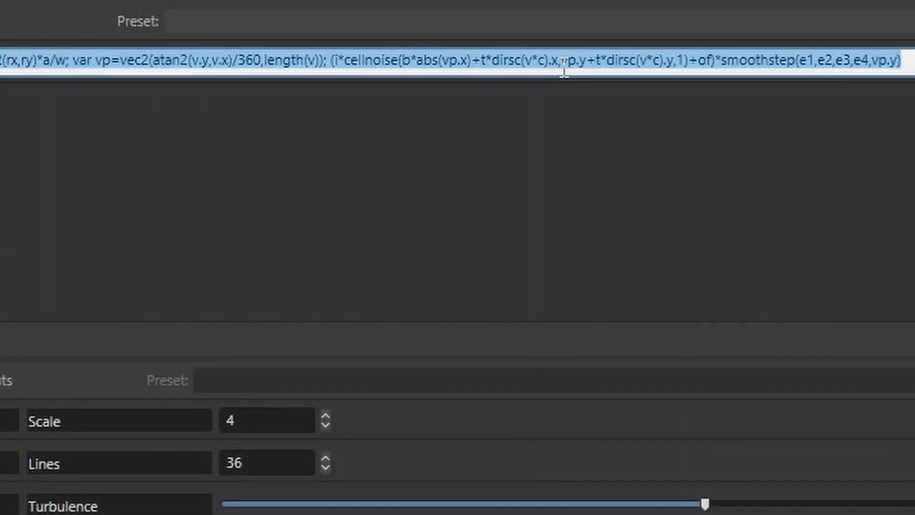
left_click(562, 65)
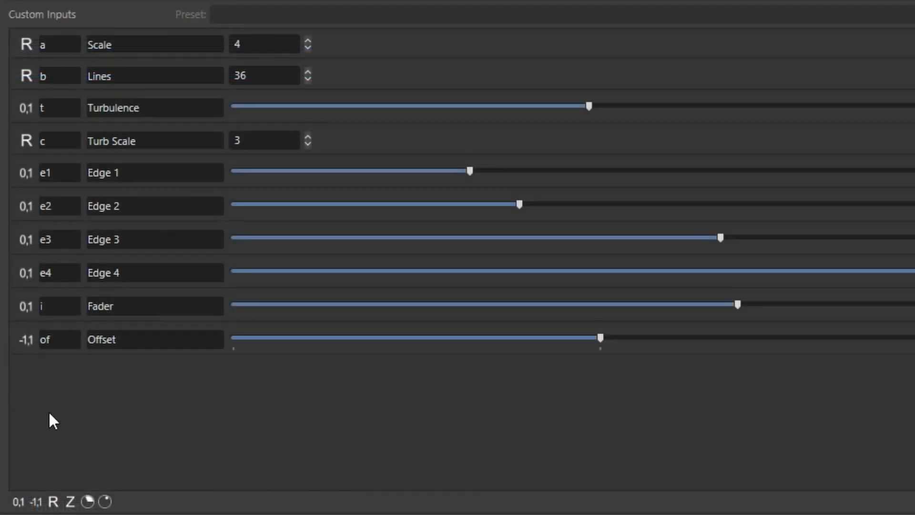
- Add a real-number custom input d with value 2 and multiply vp.y by d in the cellnoise call
left_click(53, 501)
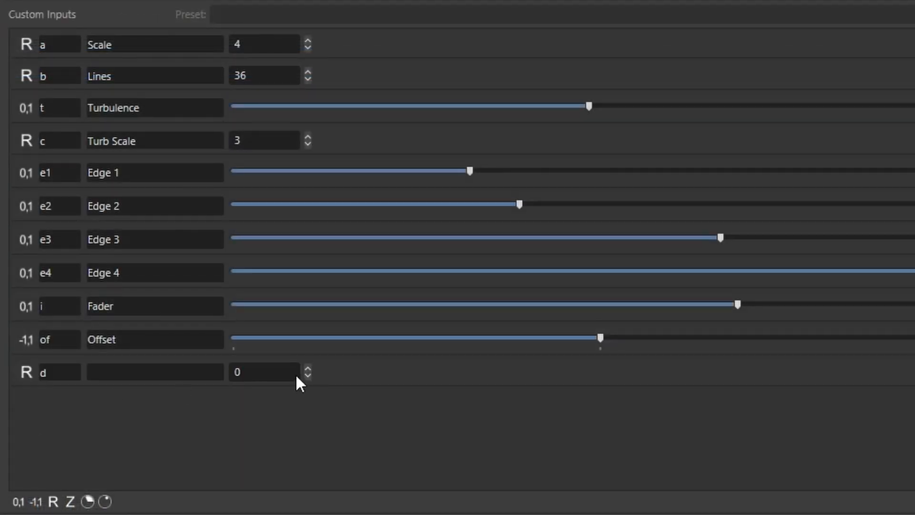
left_click(308, 368)
left_click(308, 368)
left_click(532, 69)
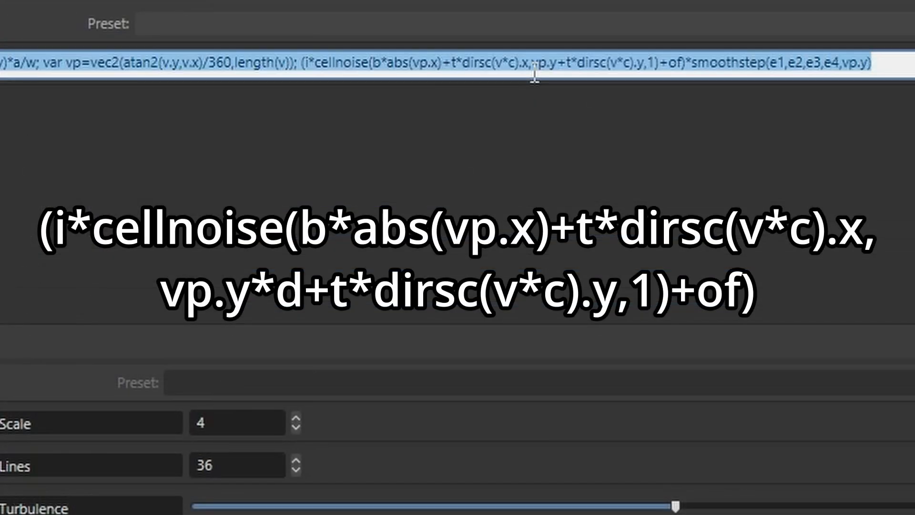
type(",d*")
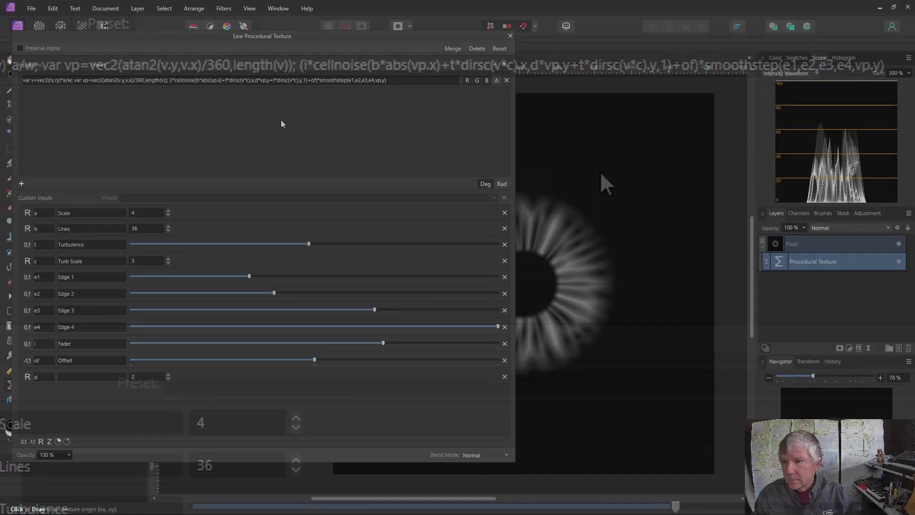
- Narrow the texture dialog, test d values up to 5, settle on 1 and close the dialog
left_click_drag(513, 153, 314, 154)
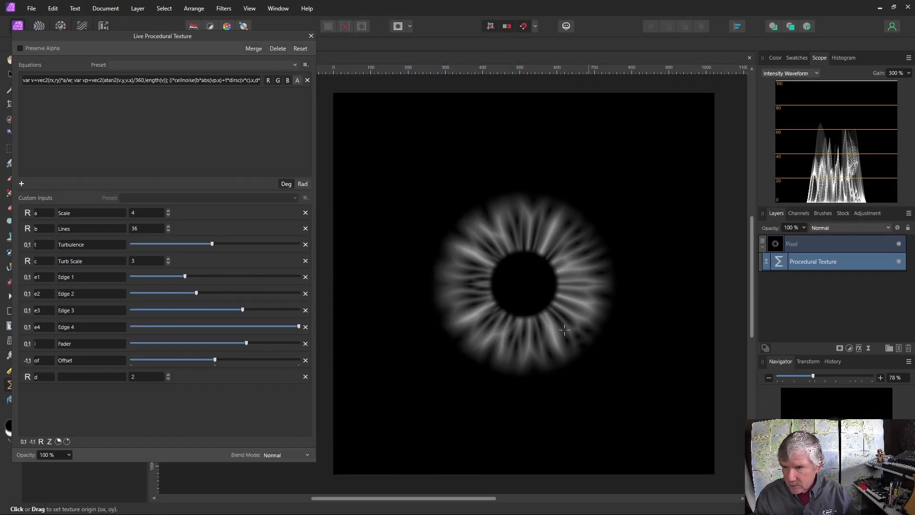
left_click(168, 374)
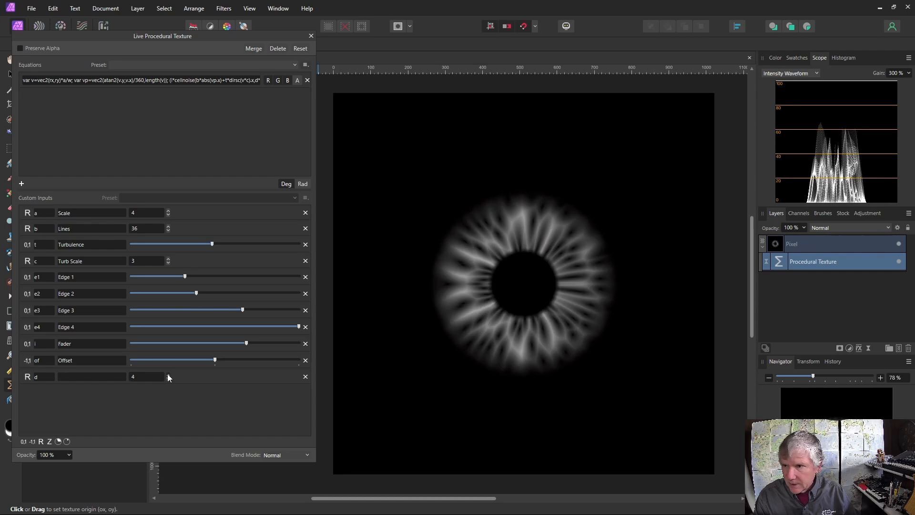
left_click(167, 374)
left_click(167, 373)
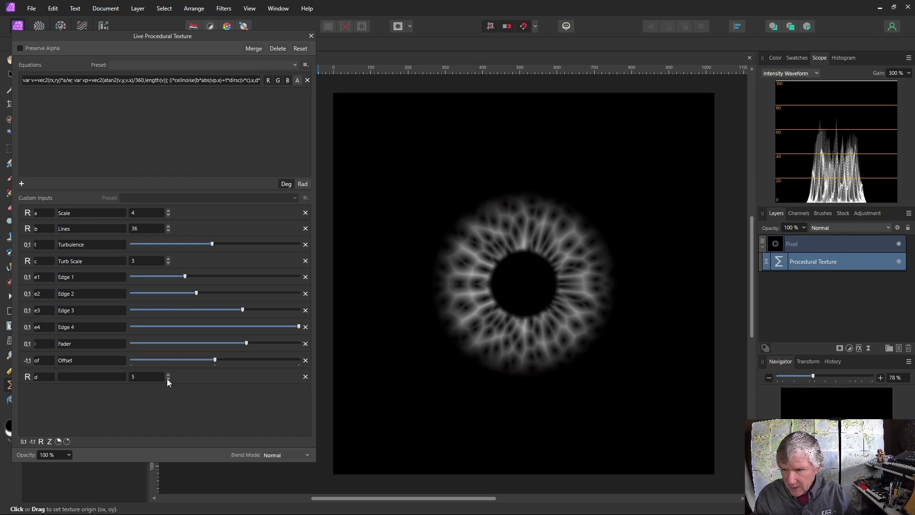
left_click(167, 379)
left_click(167, 379)
left_click(166, 378)
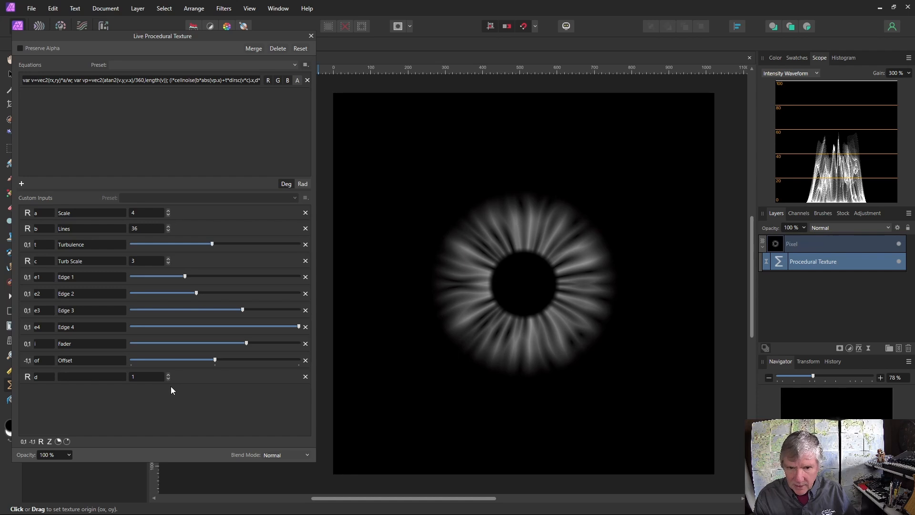
left_click(311, 36)
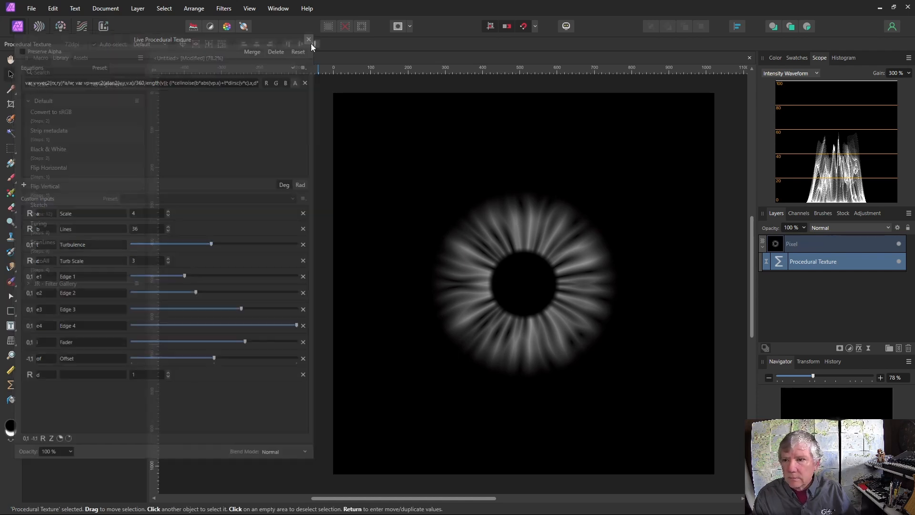
- Add a default Gradient Map adjustment above the Pixel layer and make its first colour stop black
left_click(810, 245)
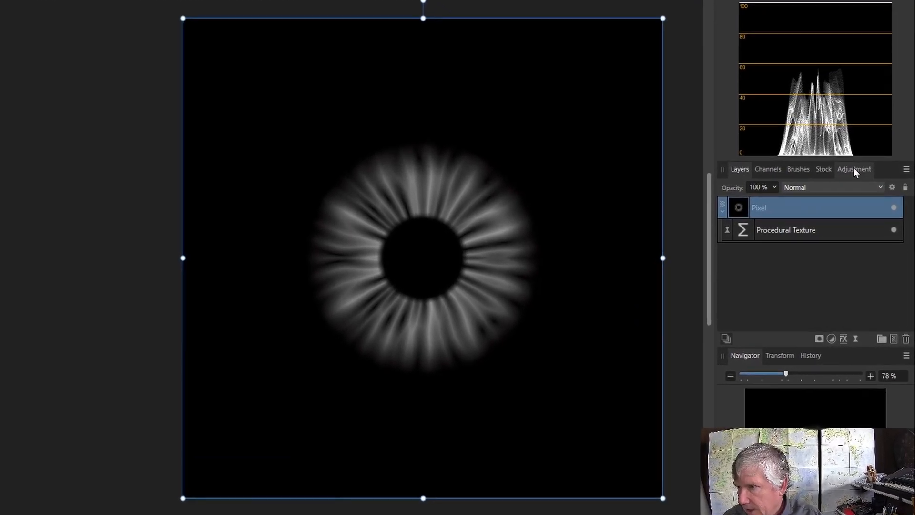
left_click(854, 170)
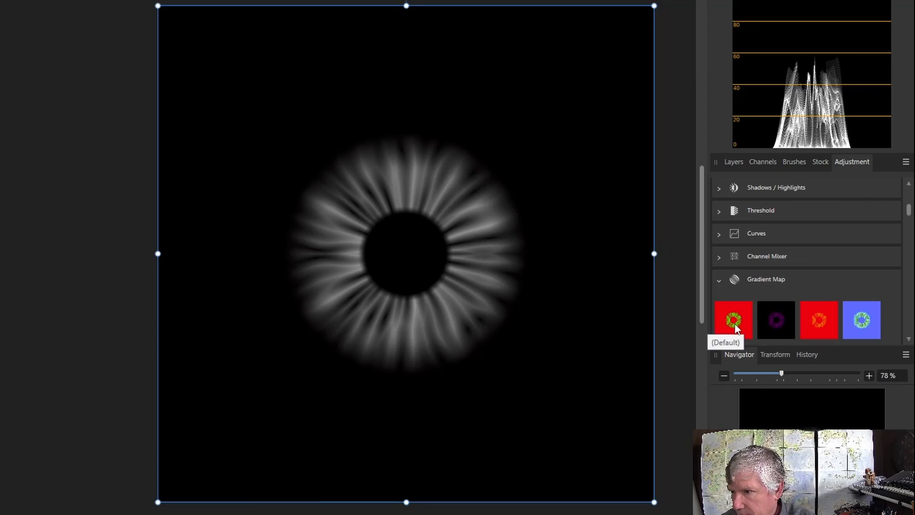
left_click(734, 323)
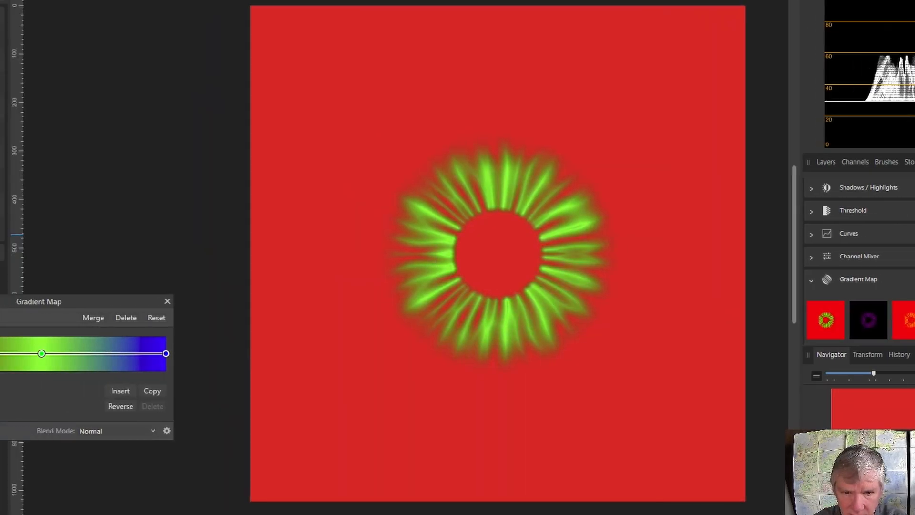
left_click(54, 408)
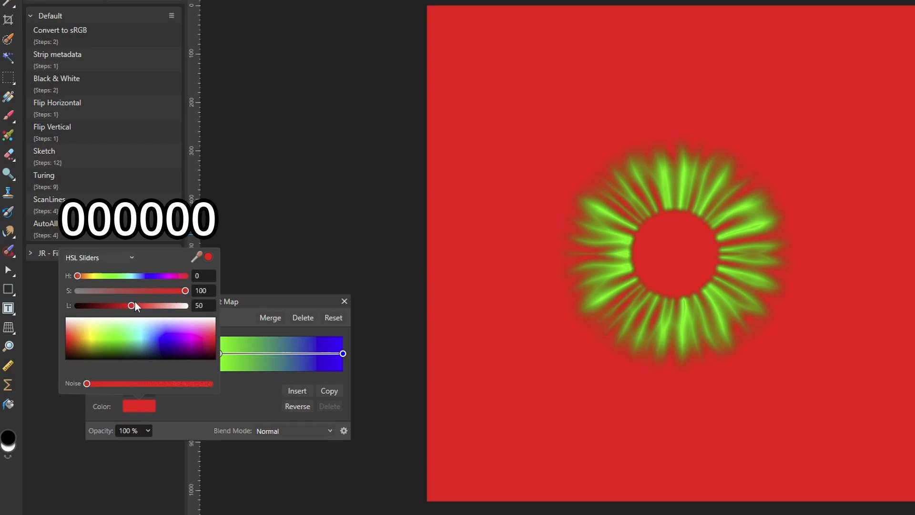
left_click_drag(131, 305, 14, 305)
- Recolour the gradient's end stop to a pale grey-yellow with H 72, S 28 and L 84
left_click(342, 353)
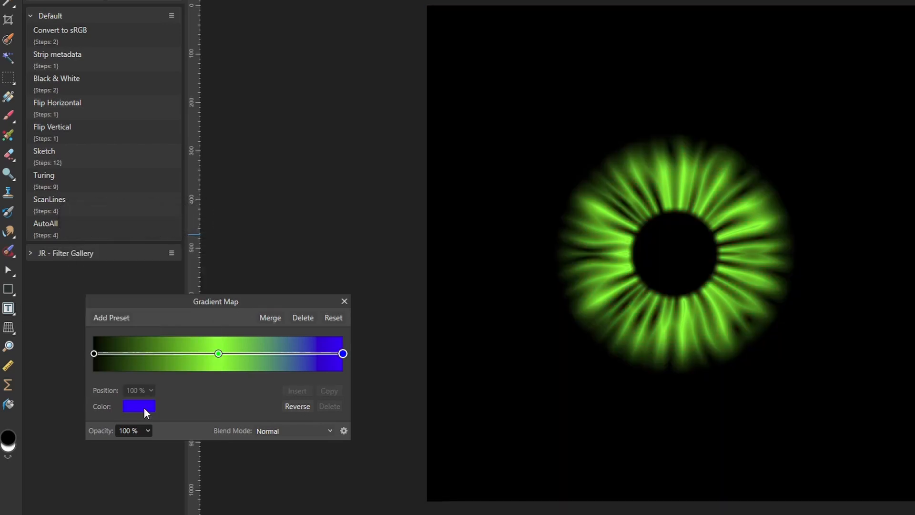
left_click(144, 407)
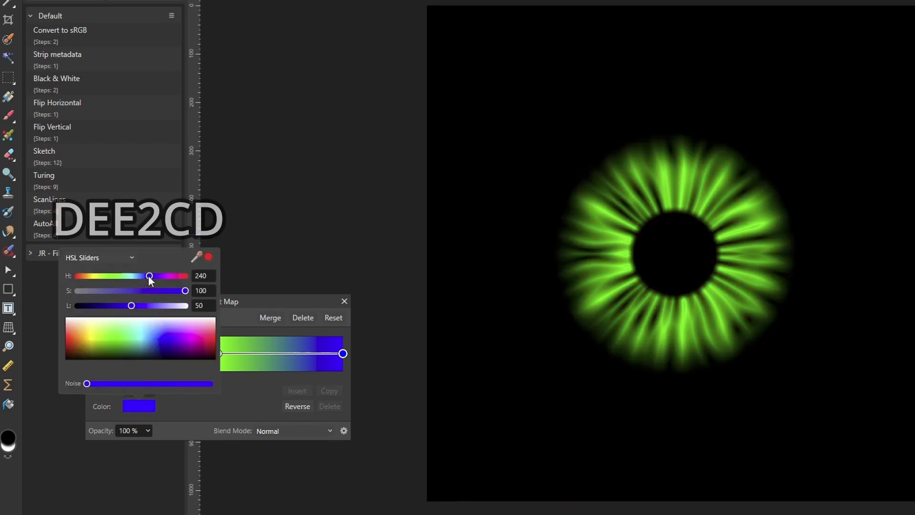
left_click_drag(131, 306, 169, 306)
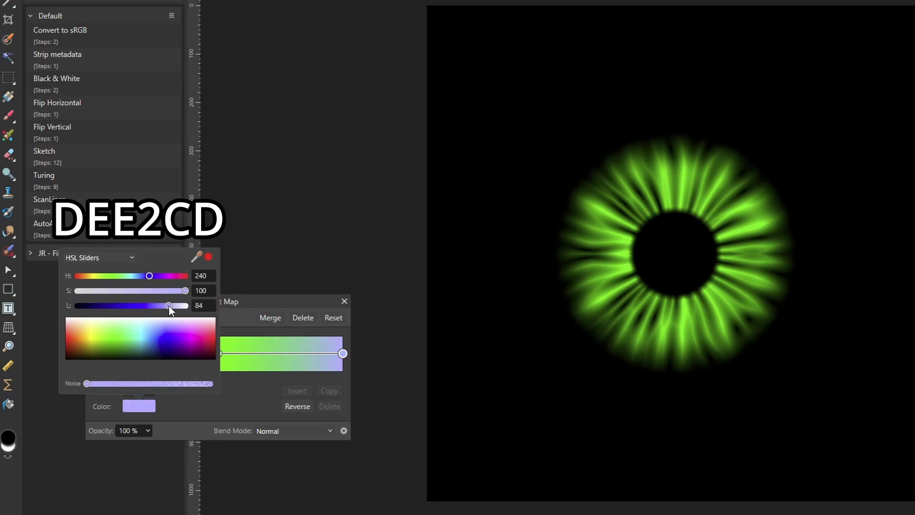
left_click_drag(185, 290, 107, 291)
left_click_drag(149, 275, 99, 275)
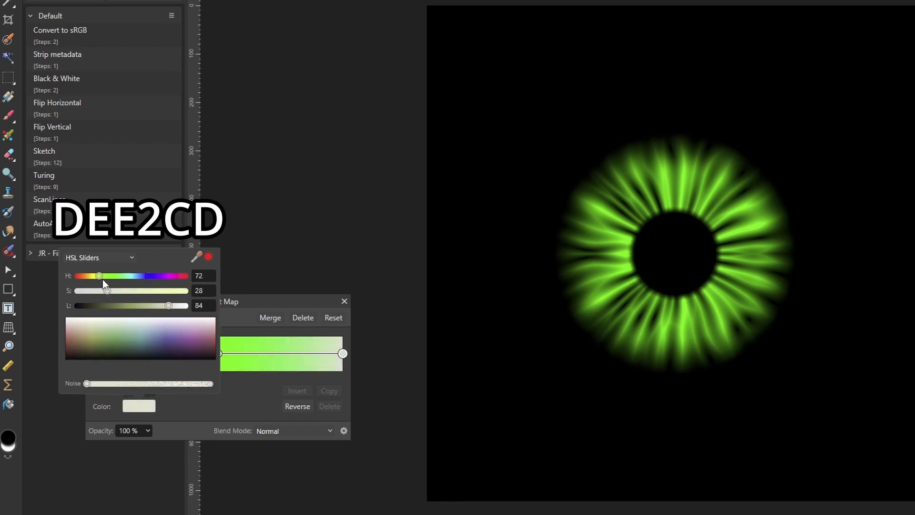
left_click(257, 410)
- Recolour the gradient's middle stop to H 43, S 52, L 42, move it to 52 % and close the gradient map settings
left_click(218, 353)
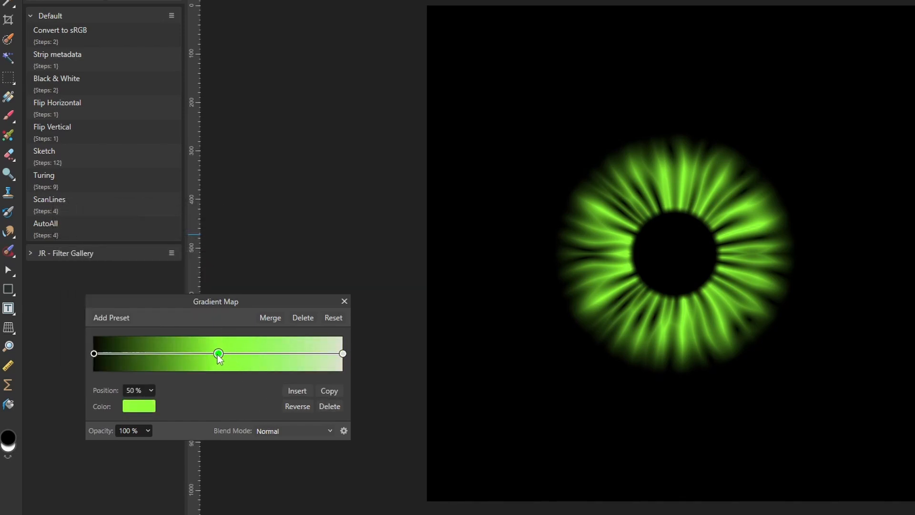
left_click(139, 407)
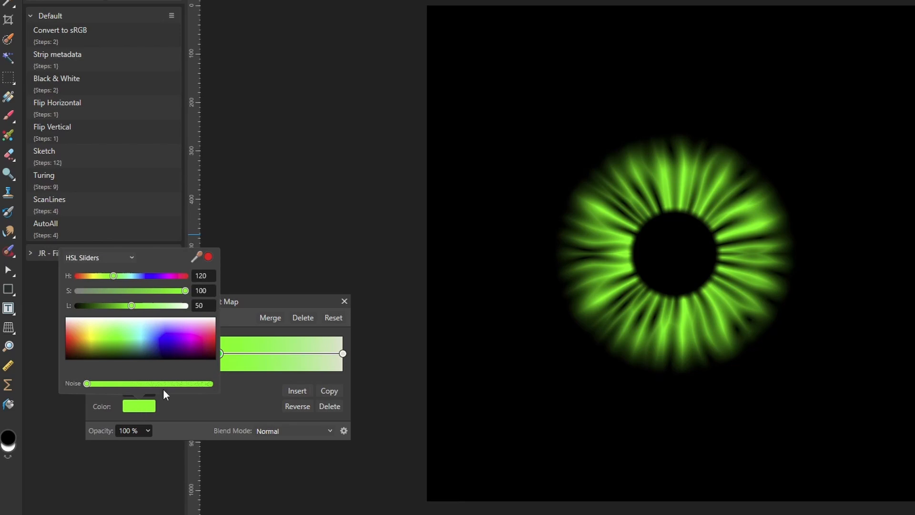
left_click_drag(109, 279, 93, 275)
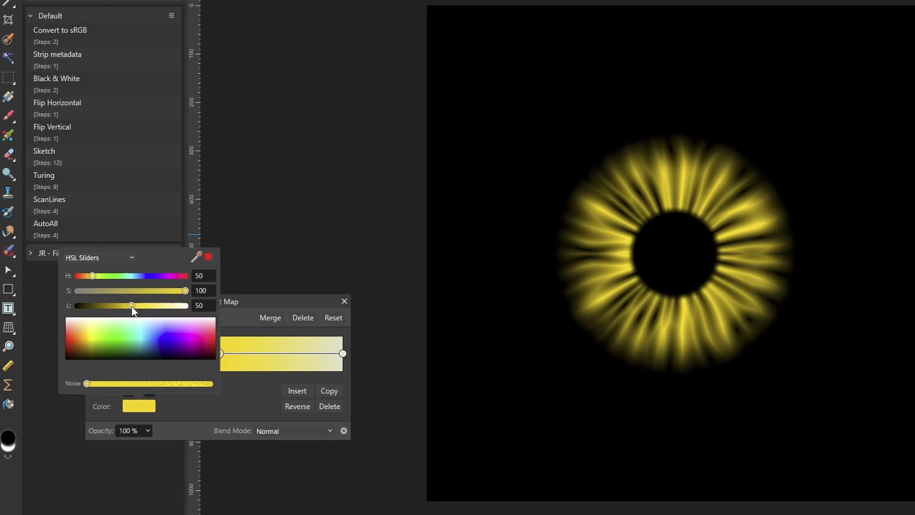
left_click_drag(95, 277, 91, 276)
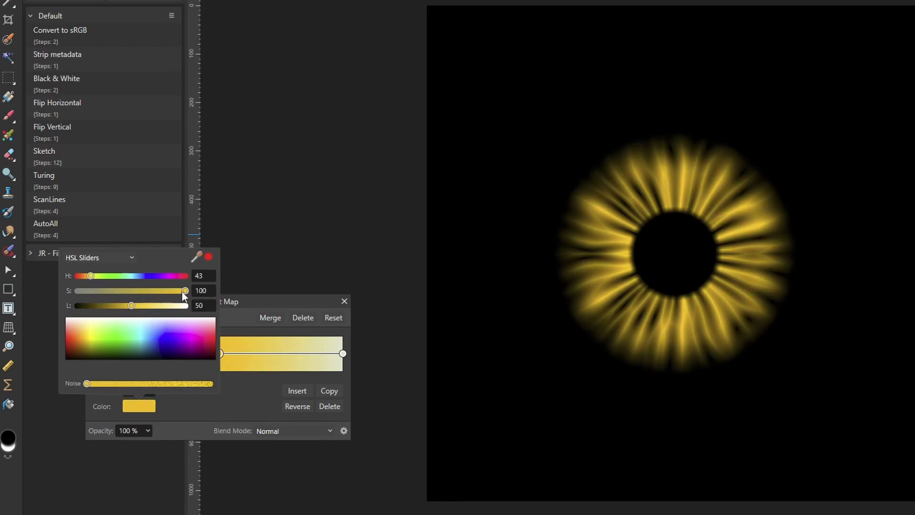
left_click_drag(185, 291, 125, 306)
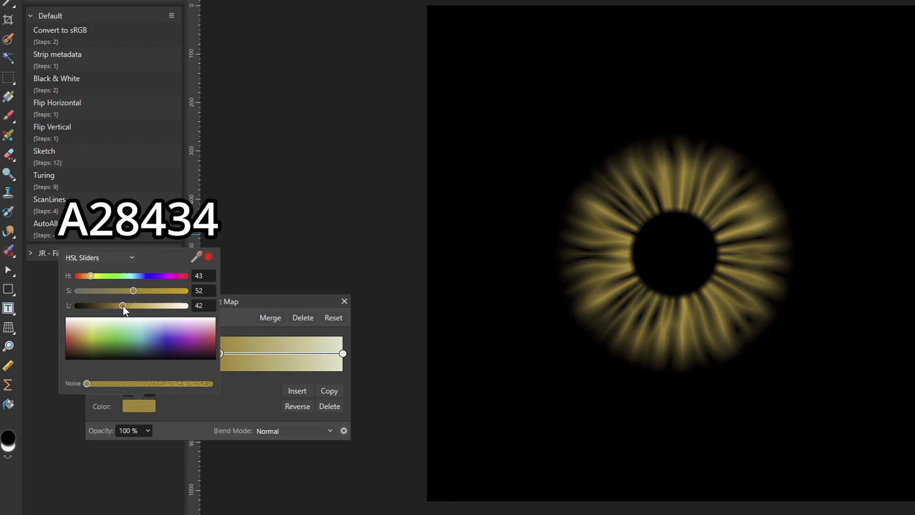
left_click(235, 389)
mouse_move(218, 353)
left_mouse_down()
mouse_move(301, 353)
mouse_move(178, 353)
mouse_move(223, 354)
left_mouse_up()
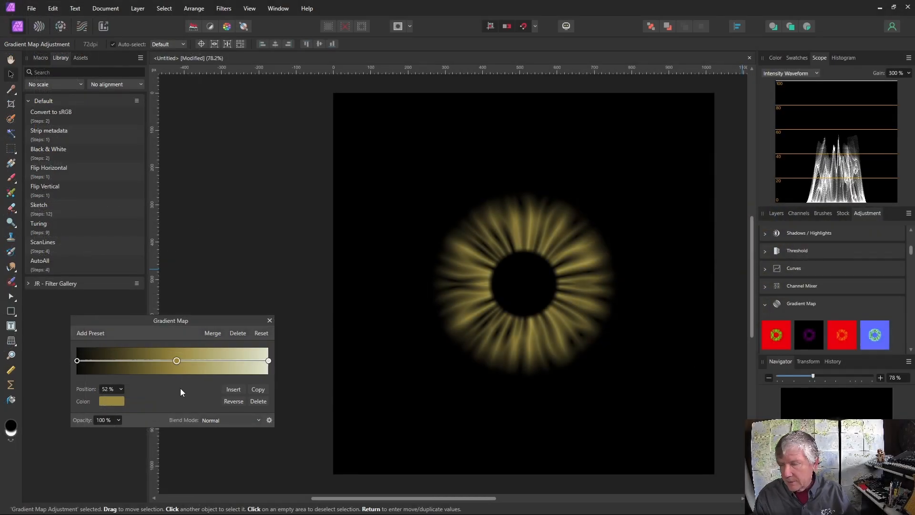
left_click(270, 322)
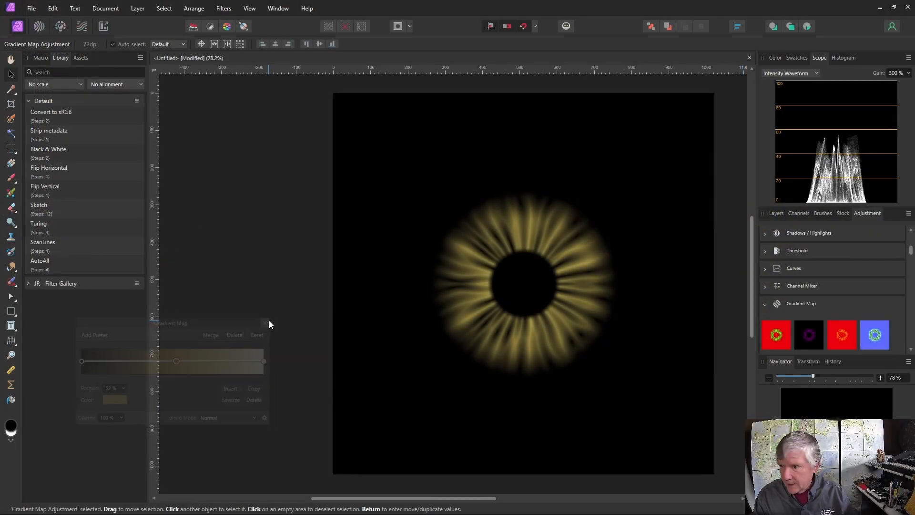
- Nest the Gradient Map adjustment inside the Pixel layer above its procedural texture and collapse the layer
left_click(777, 213)
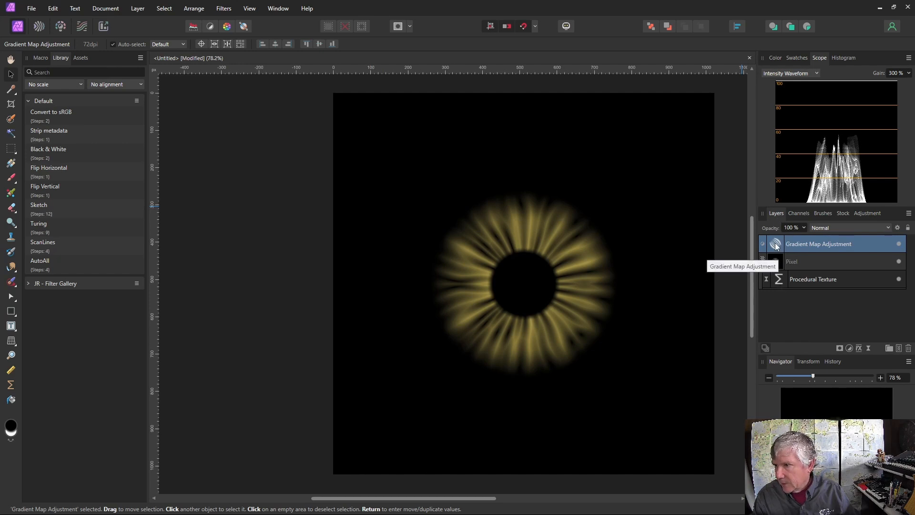
left_click_drag(777, 246, 780, 269)
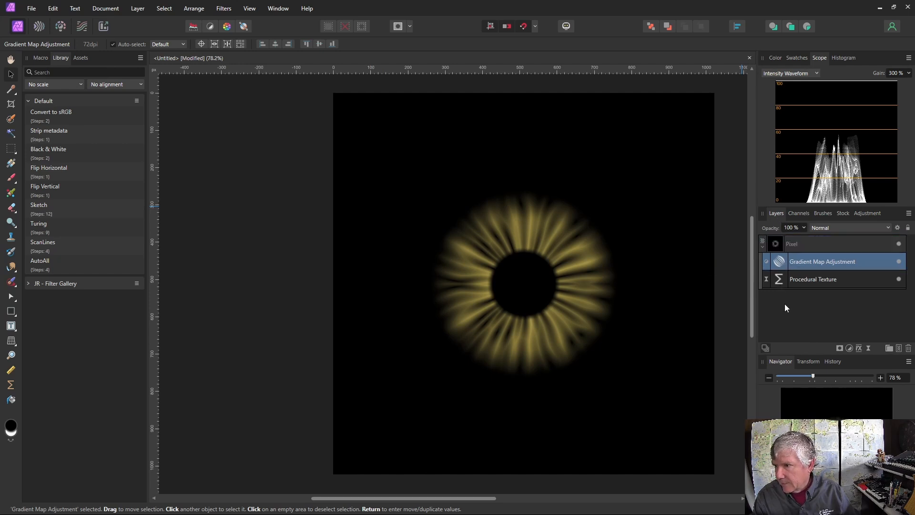
left_click(762, 247)
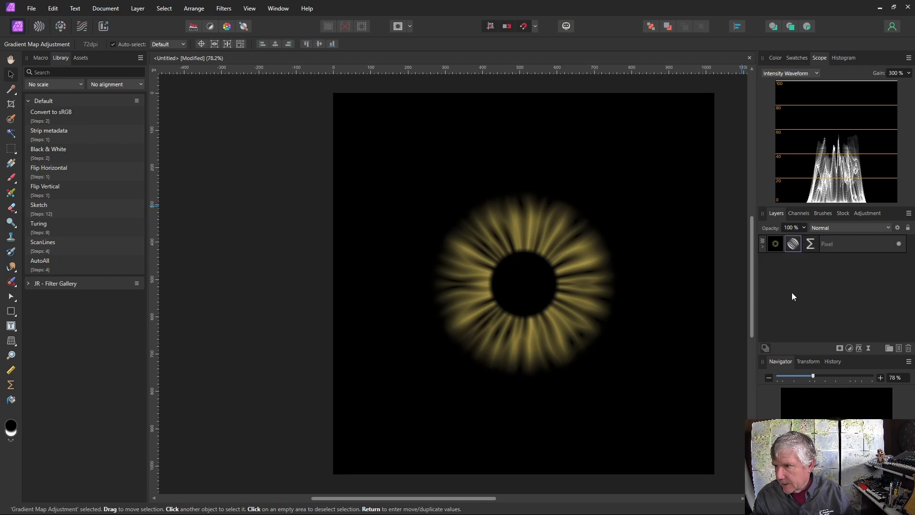
- Duplicate the Pixel layer with its nested effects and set the copy's blend mode to Screen
left_click(776, 245)
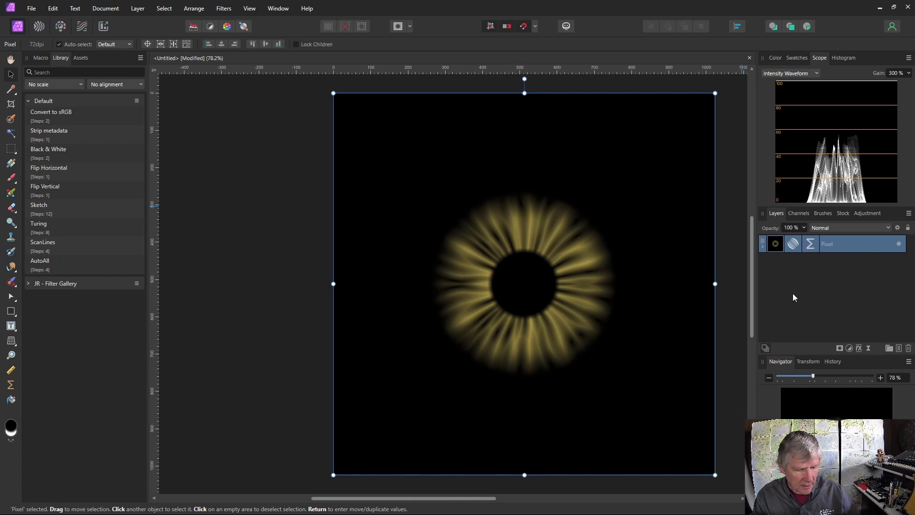
key("ctrl+j")
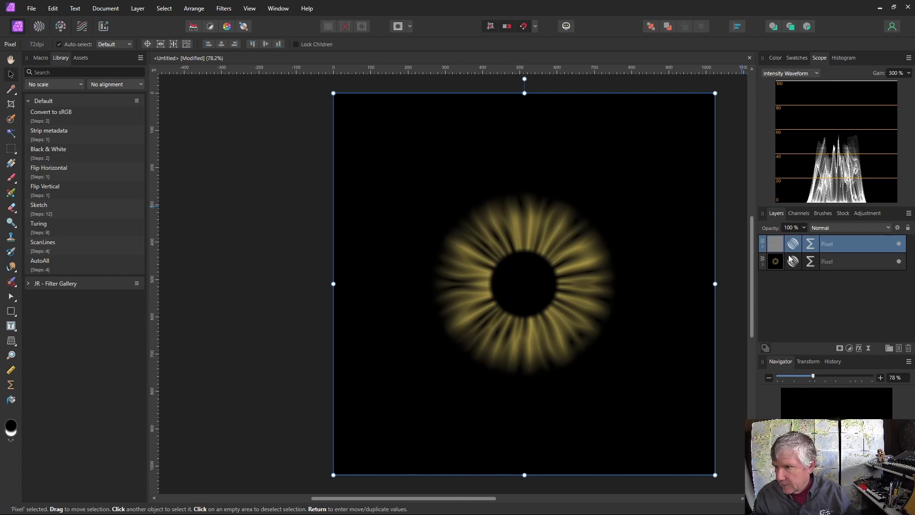
double_click(834, 244)
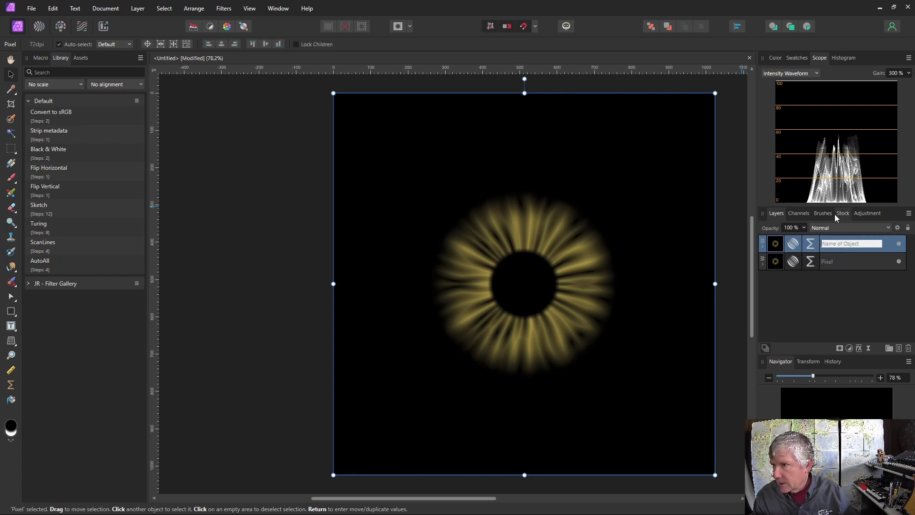
left_click(834, 227)
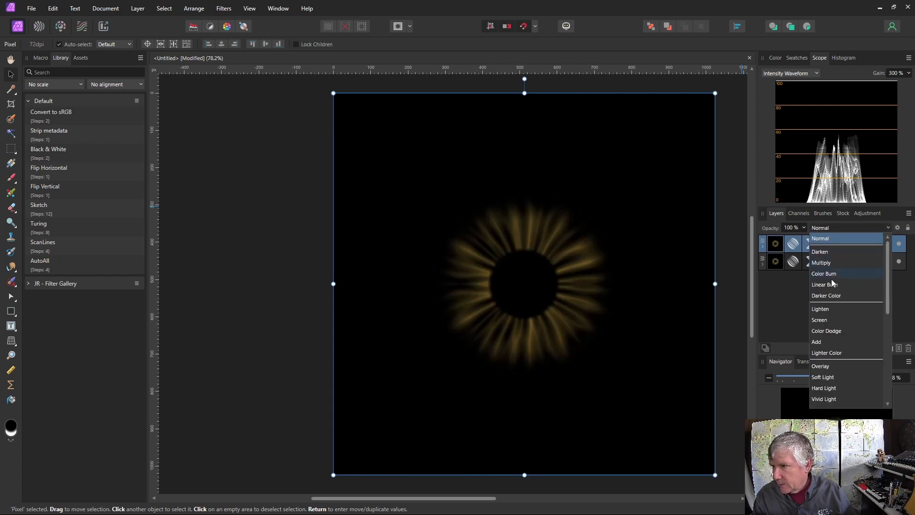
left_click(822, 320)
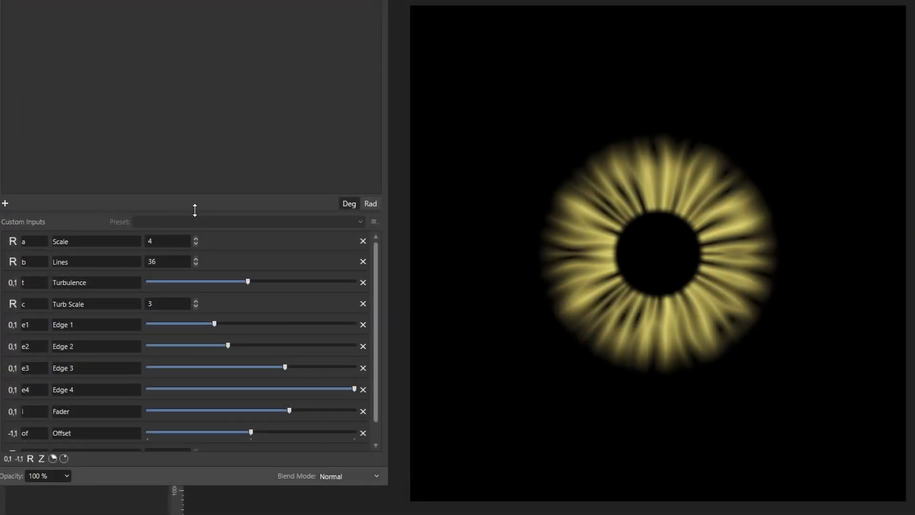
- Enlarge the custom inputs list of the duplicate's procedural texture and set Scale to 2.5
left_click_drag(195, 209, 176, 83)
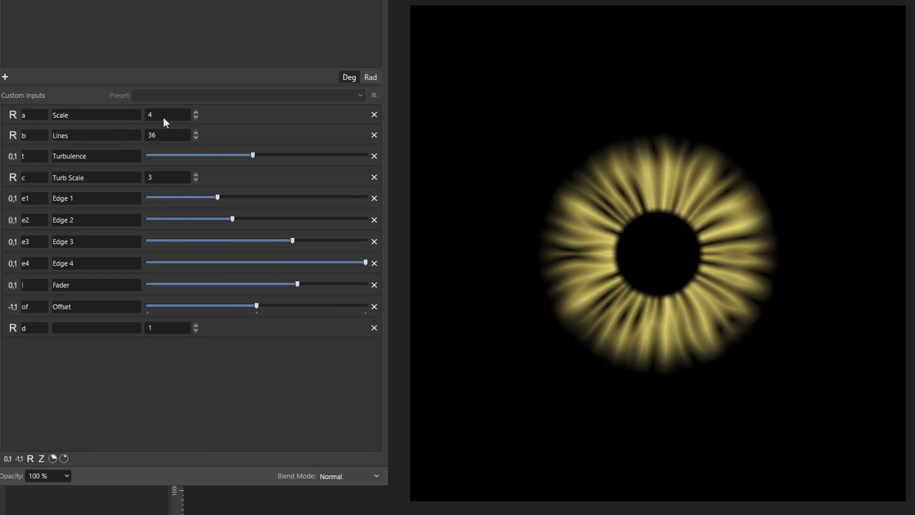
left_click(196, 116)
left_click(196, 117)
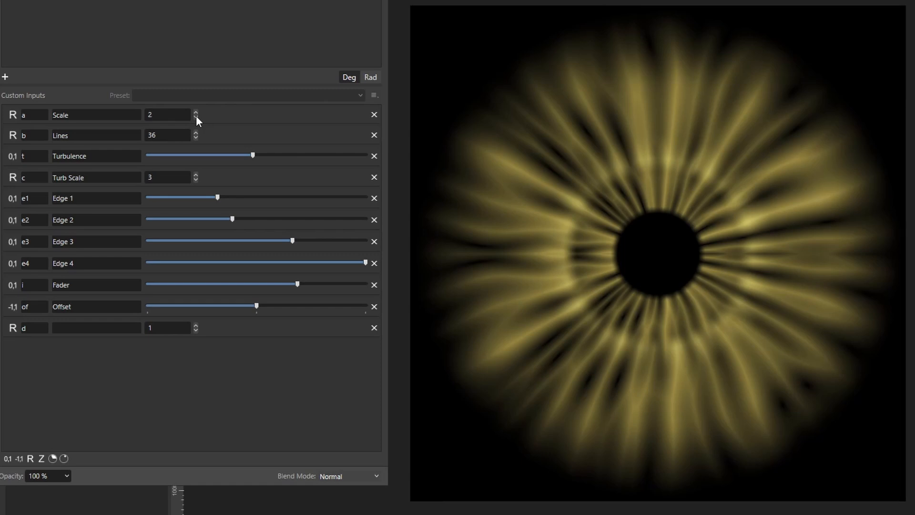
type("2")
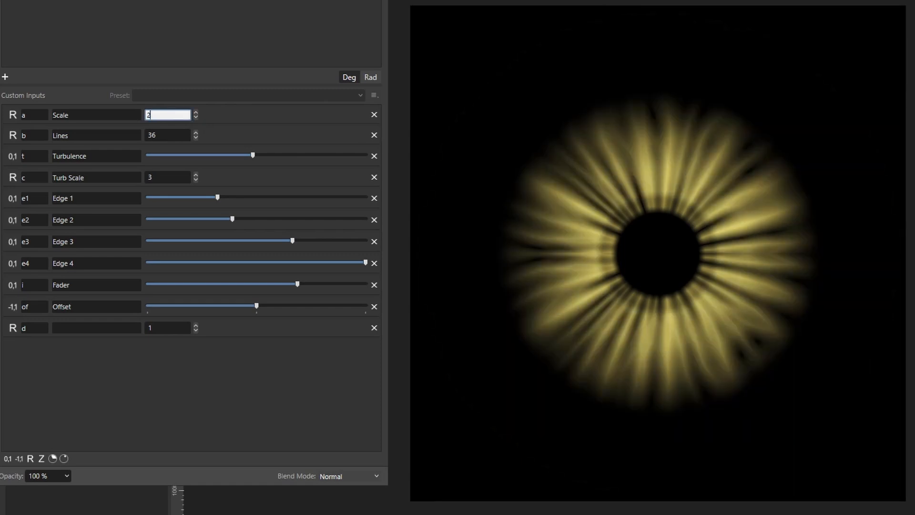
type(".5")
key("Return")
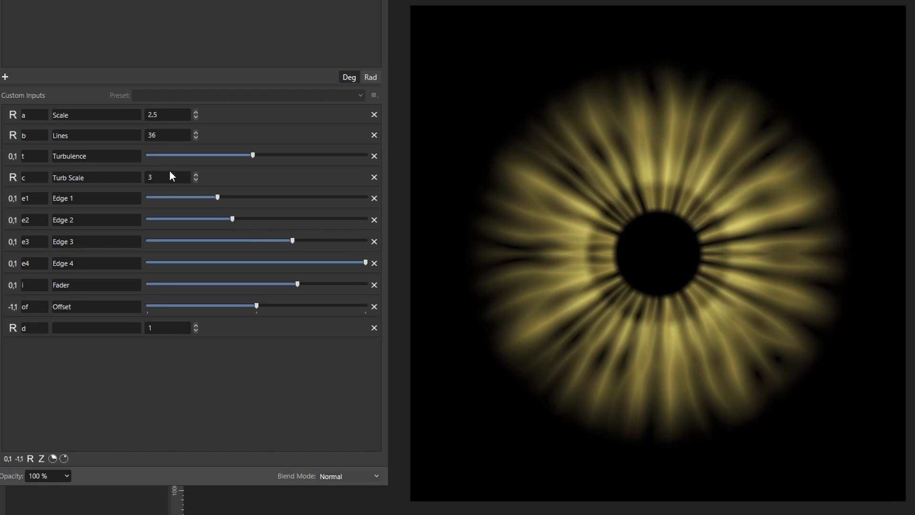
- Set the duplicate texture's Lines input to 39
left_click(196, 133)
left_click(196, 132)
left_click(196, 133)
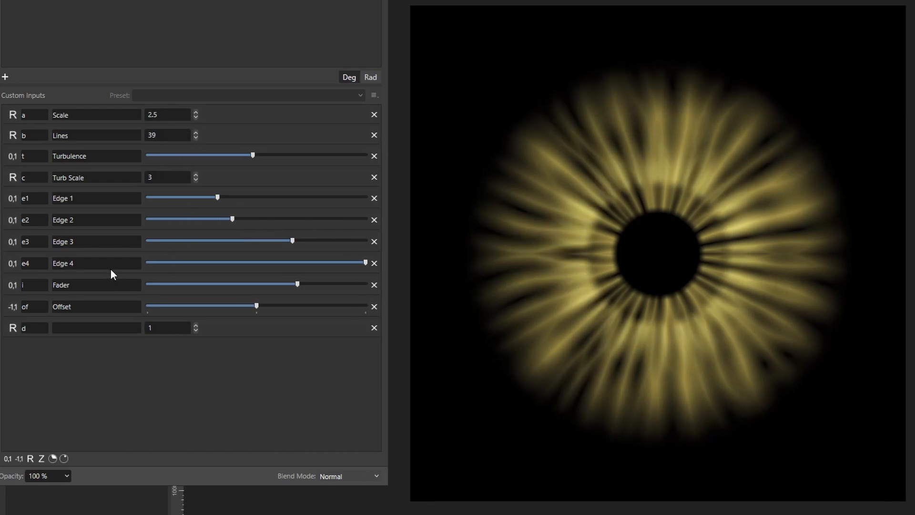
- Label the unnamed custom input d as Cells and set its value to 3
left_click(65, 329)
type("C")
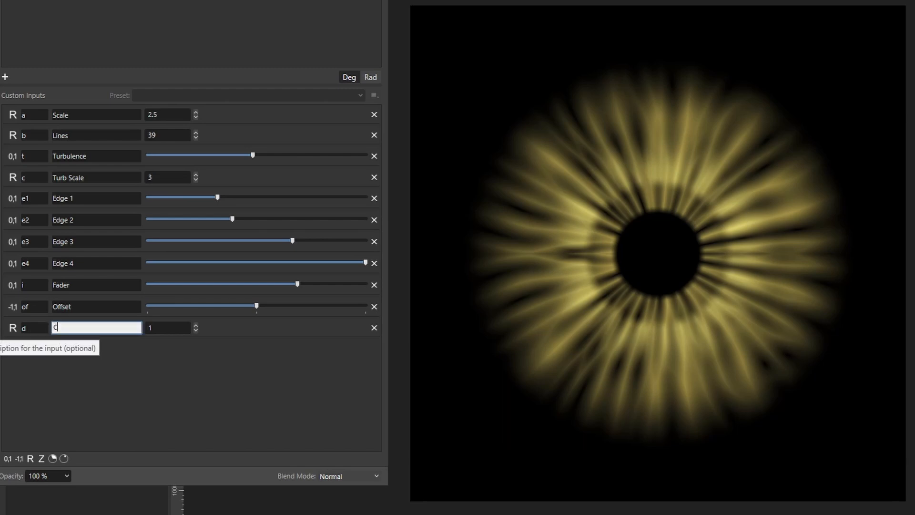
type("ells")
key("Return")
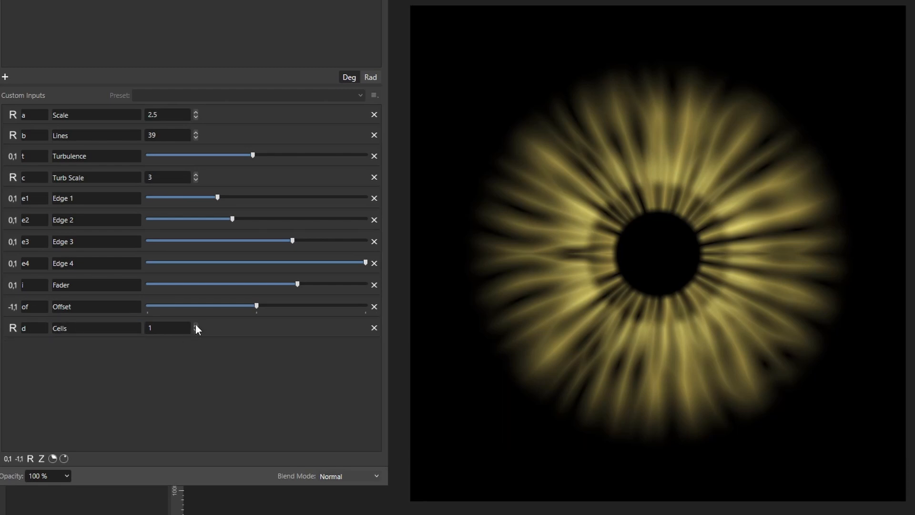
left_click(196, 325)
left_click(195, 325)
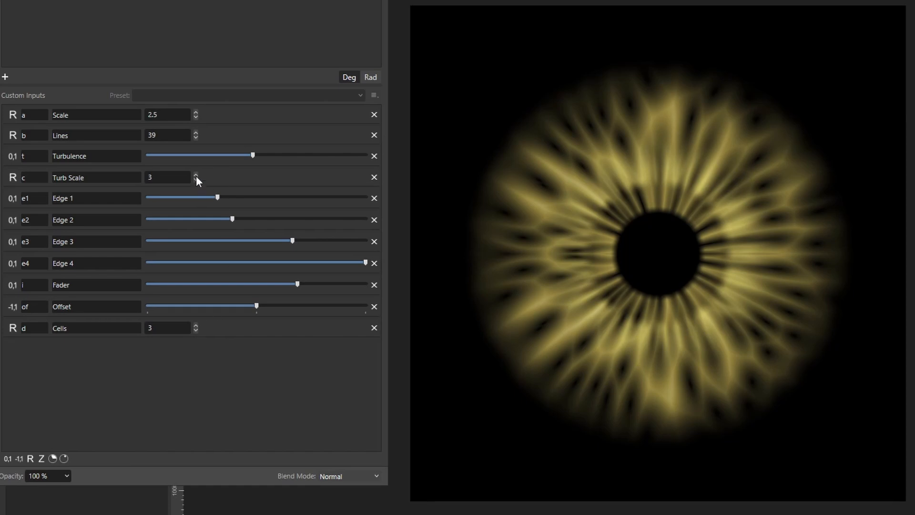
- Raise Turbulence to its maximum and set Turb Scale to 4
left_click_drag(253, 156, 351, 155)
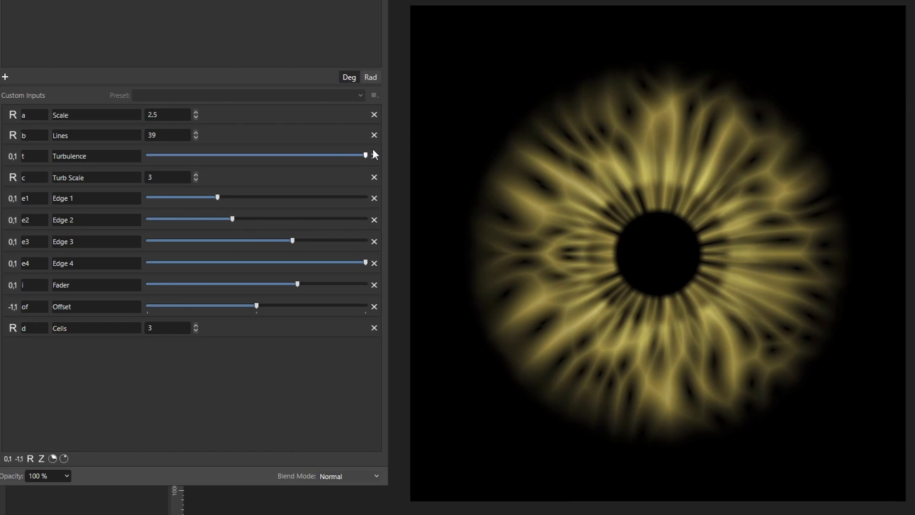
left_click(195, 175)
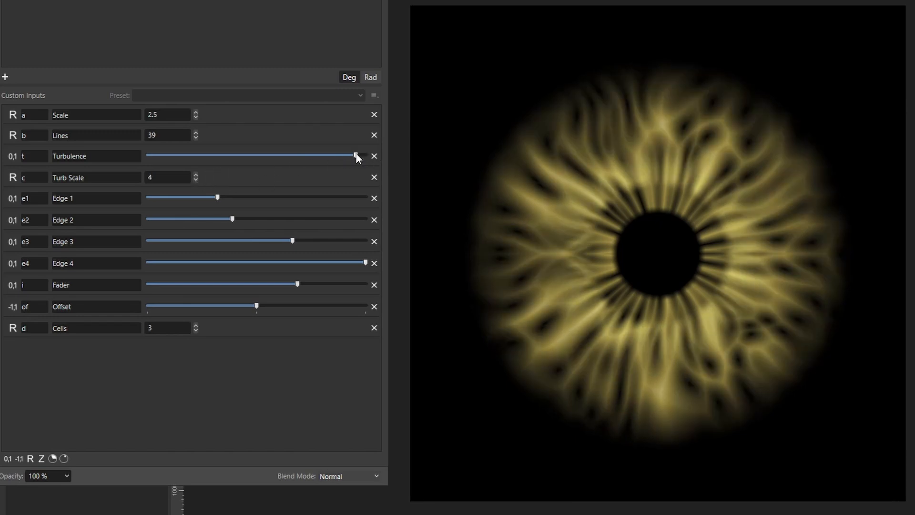
left_click_drag(356, 156, 366, 156)
- Lower Fader to about a third, raise Offset slightly above its midpoint, and close the procedural texture settings
left_click_drag(298, 285, 205, 286)
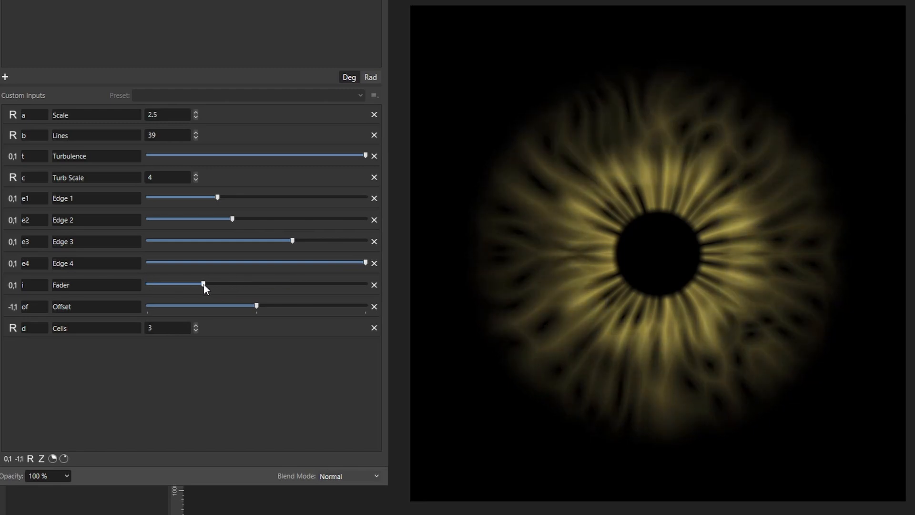
left_click_drag(257, 306, 280, 306)
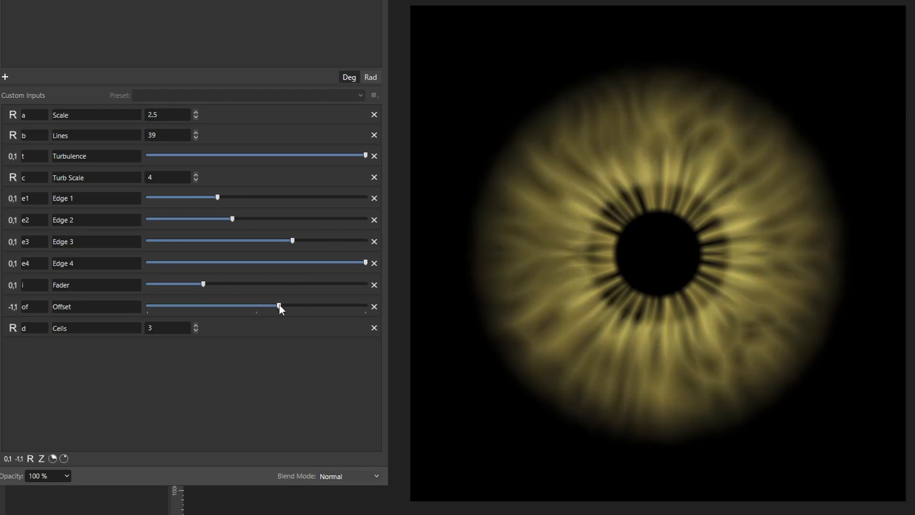
left_click_drag(213, 284, 219, 284)
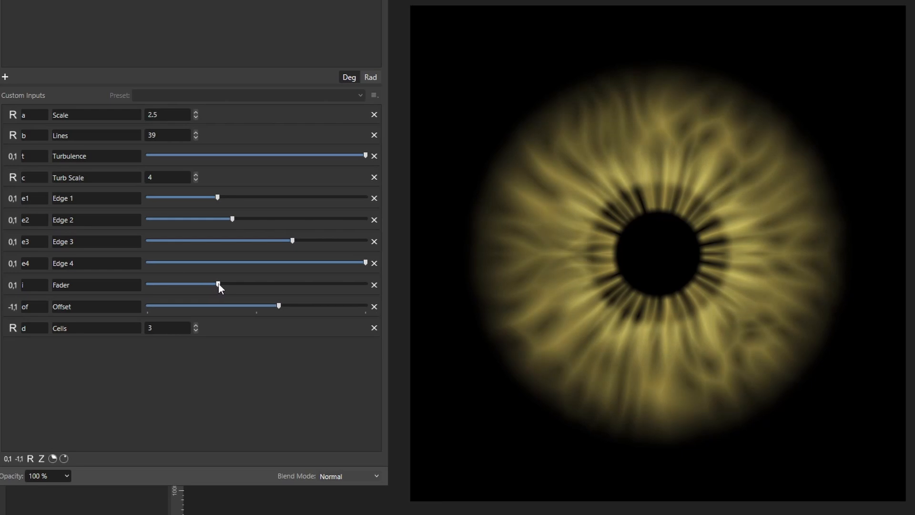
left_click_drag(277, 310, 274, 310)
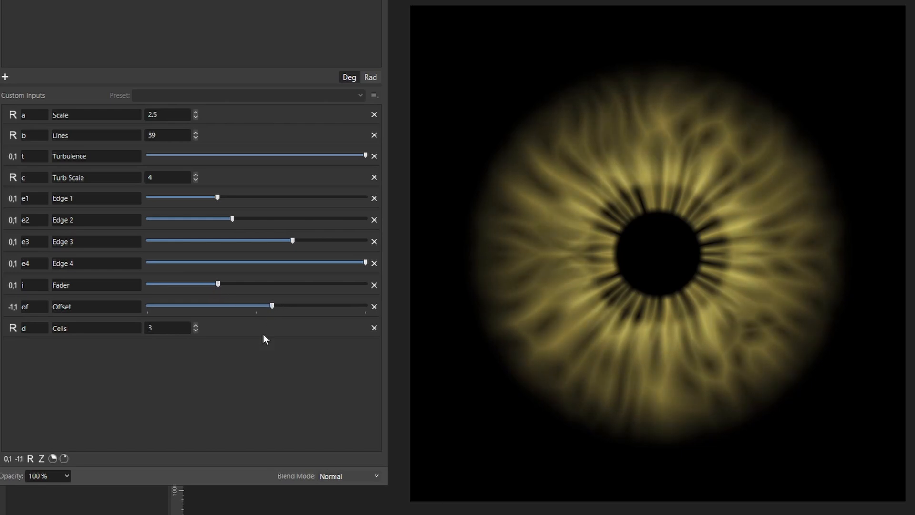
key("Escape")
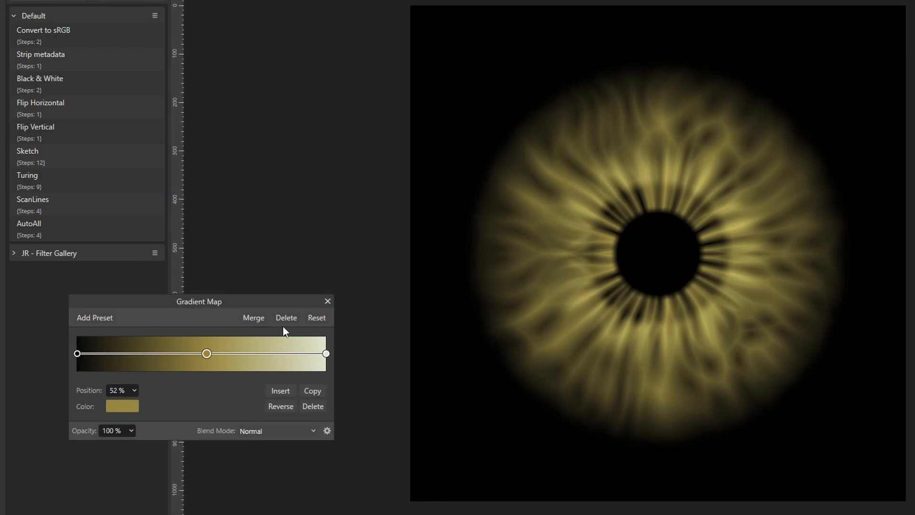
- Recolour the middle stop of the duplicate's gradient map to a muted green
left_click(135, 406)
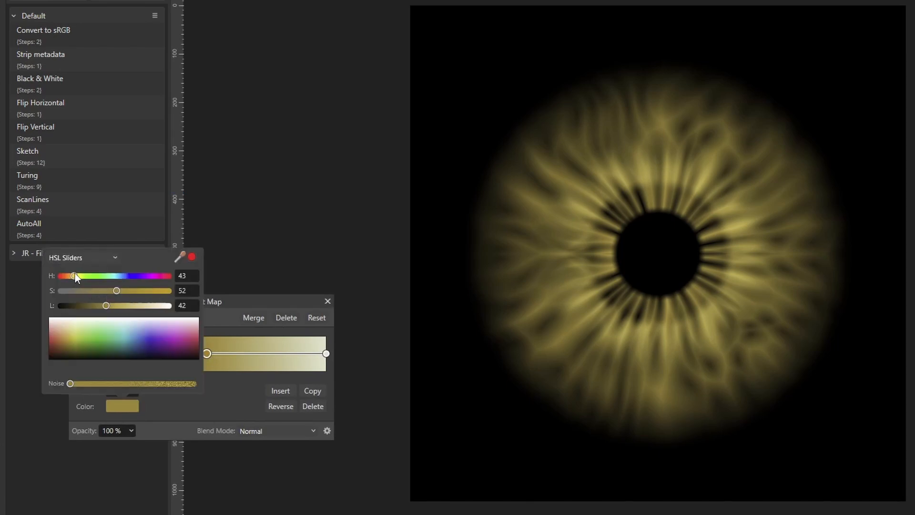
left_click_drag(75, 275, 104, 305)
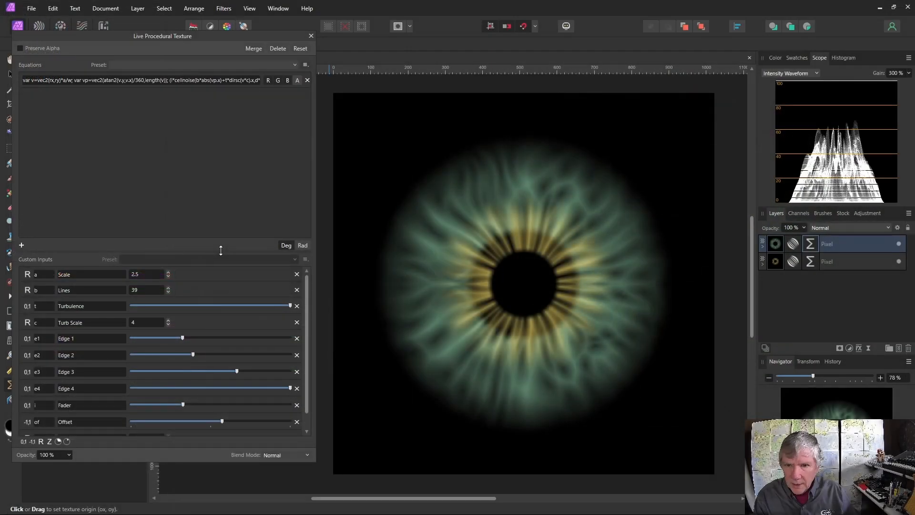
- In the green layer's procedural texture, set Edge 1 to about a quarter, Edge 2 to about half and Edge 3 to about three quarters
left_click_drag(221, 250, 221, 158)
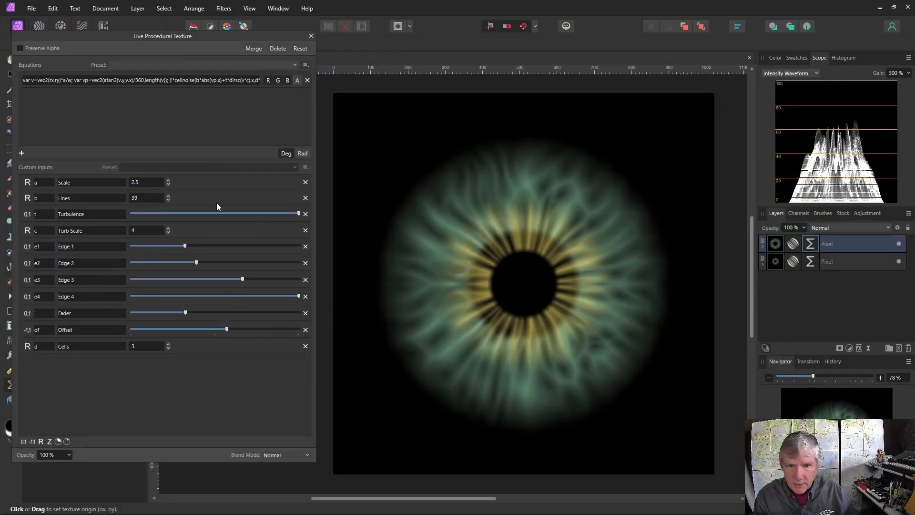
left_click_drag(183, 247, 175, 246)
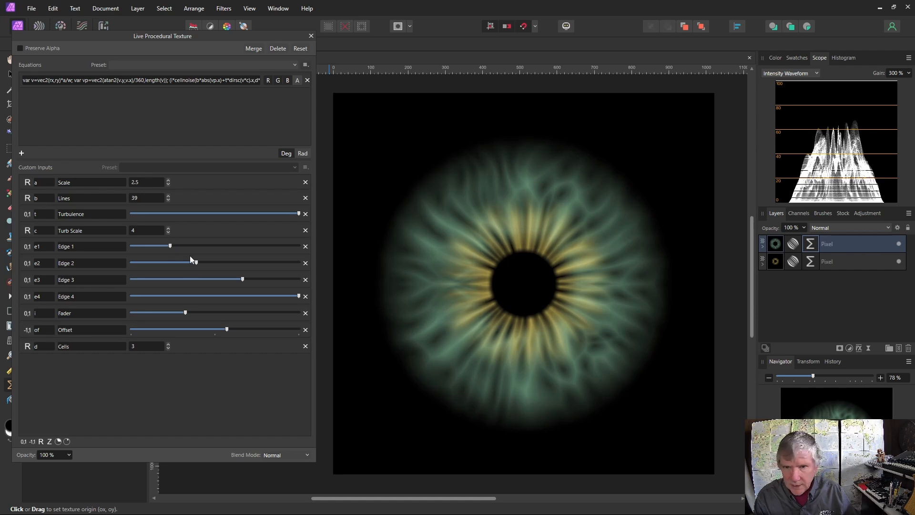
left_click_drag(196, 263, 260, 280)
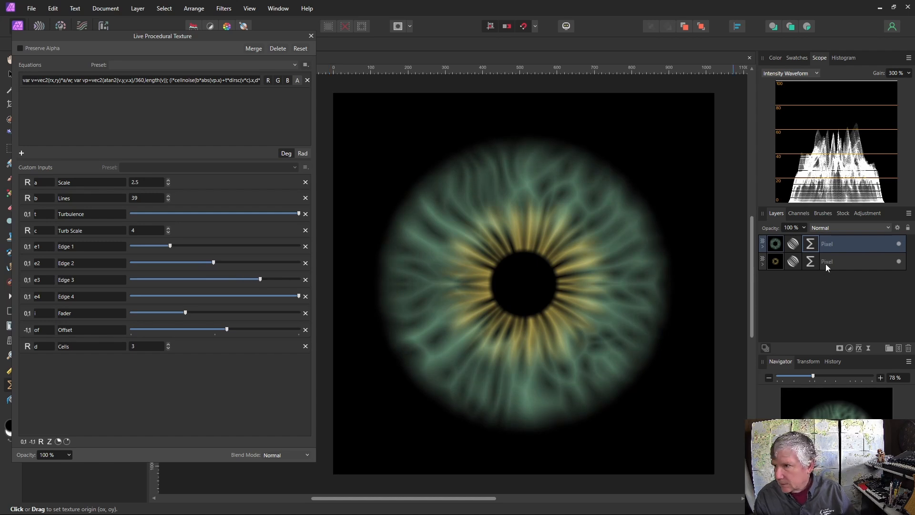
- In the golden layer's procedural texture, lower Edge 3 slightly, set Scale to 3.7, and close the settings
left_click(810, 262)
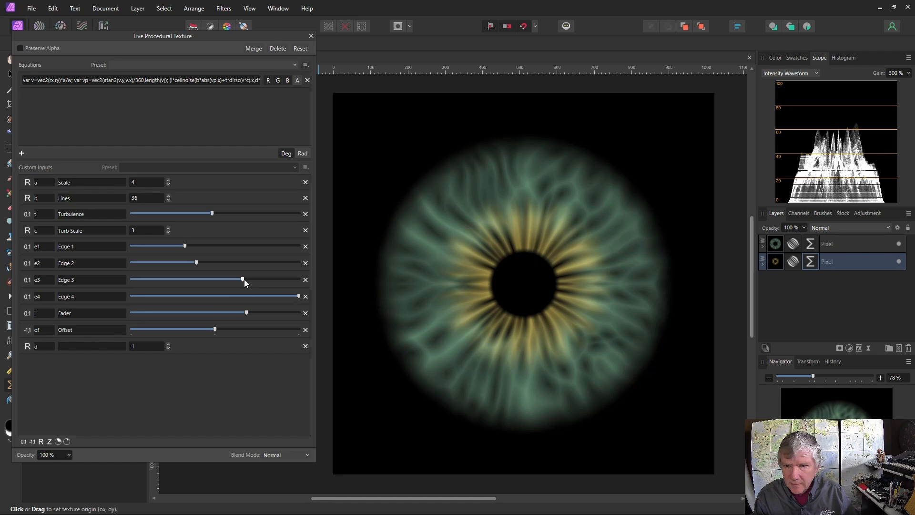
mouse_move(255, 279)
left_mouse_down()
mouse_move(285, 279)
mouse_move(247, 281)
left_mouse_up()
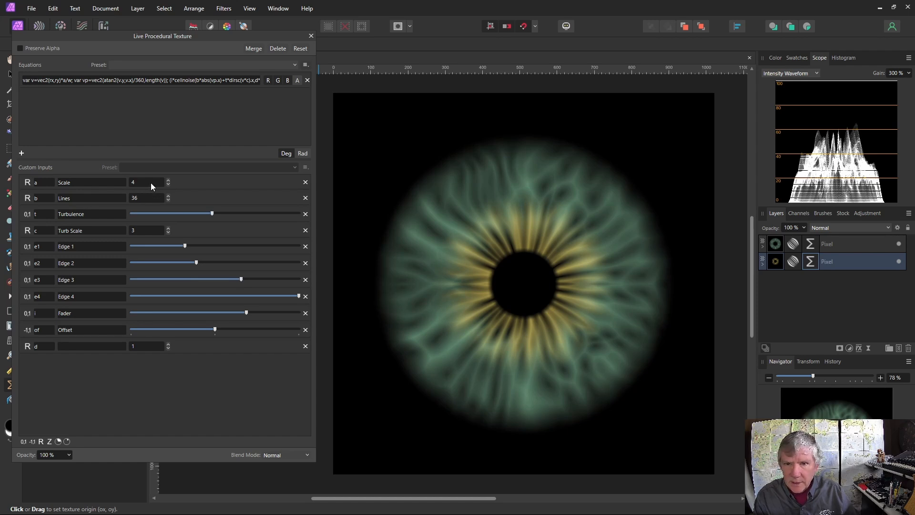
type("7")
key("Return")
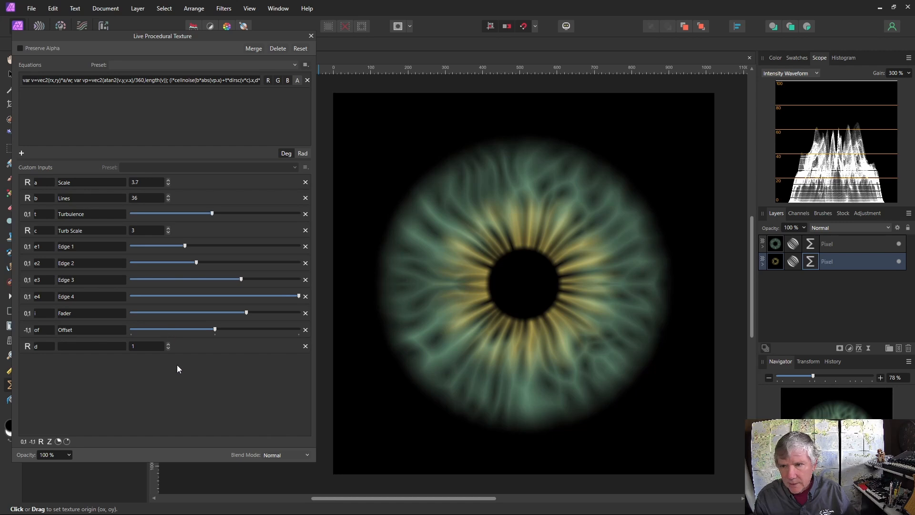
left_click(311, 36)
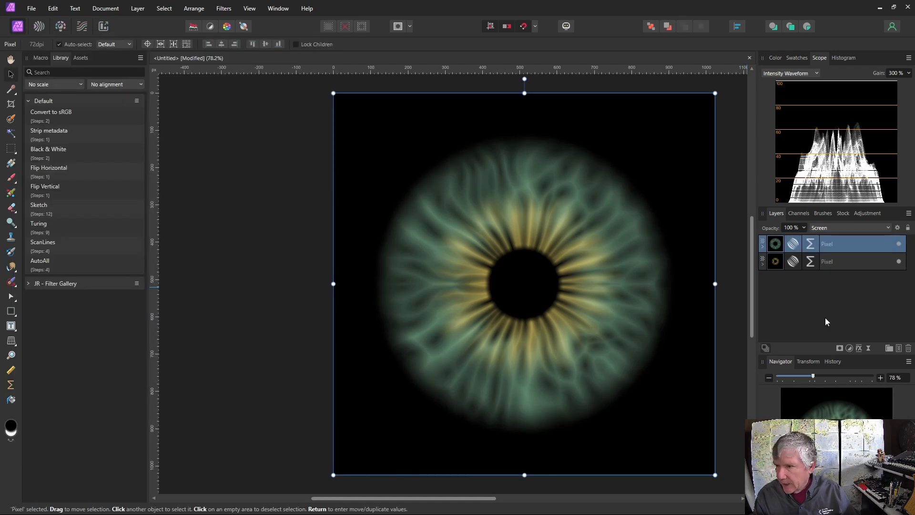
- Duplicate the golden Pixel layer with its nested effects and move the copy to the top of the layer stack
left_click(829, 261)
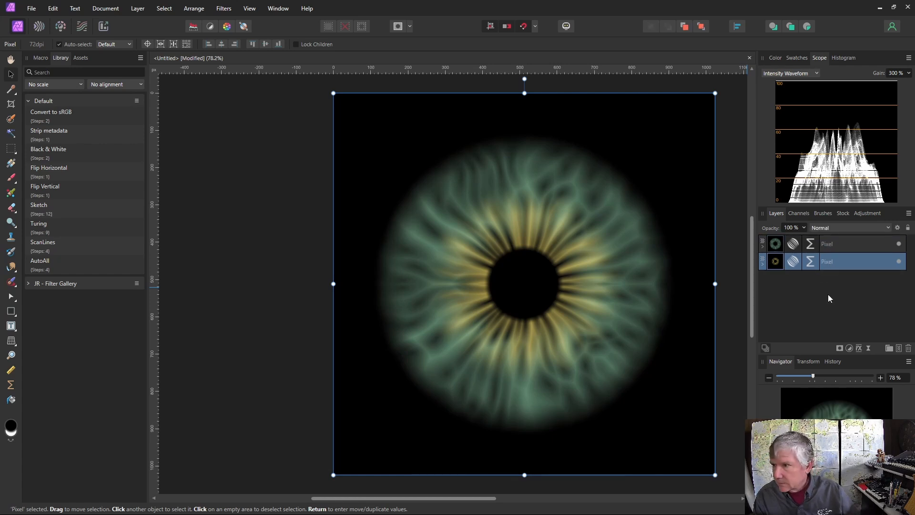
key("ctrl+shift+n")
left_click_drag(777, 268, 770, 233)
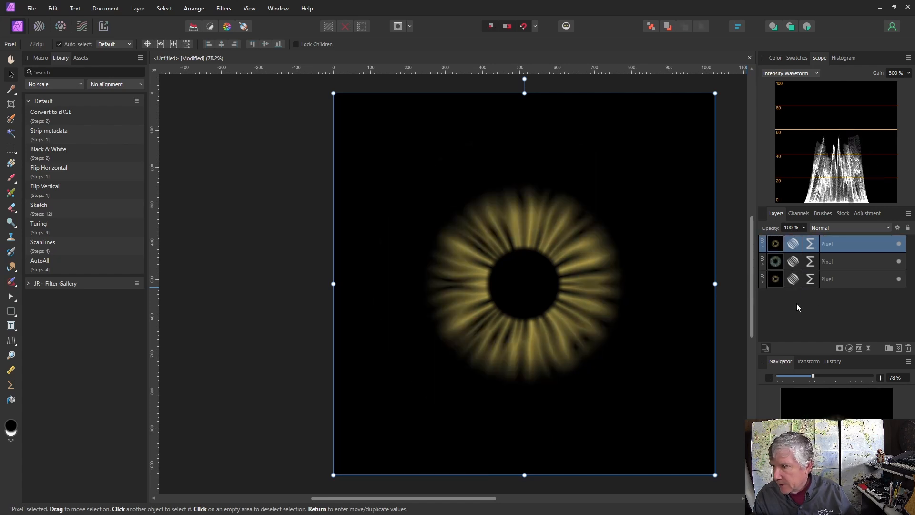
- Add a second, alpha-only equation to the top copy's procedural texture and fill it with a copy of the first equation
double_click(811, 280)
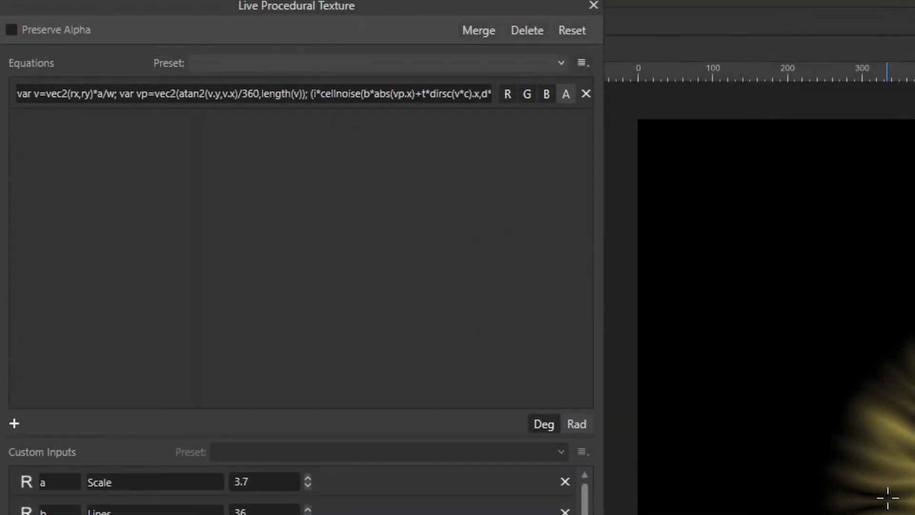
left_click(14, 423)
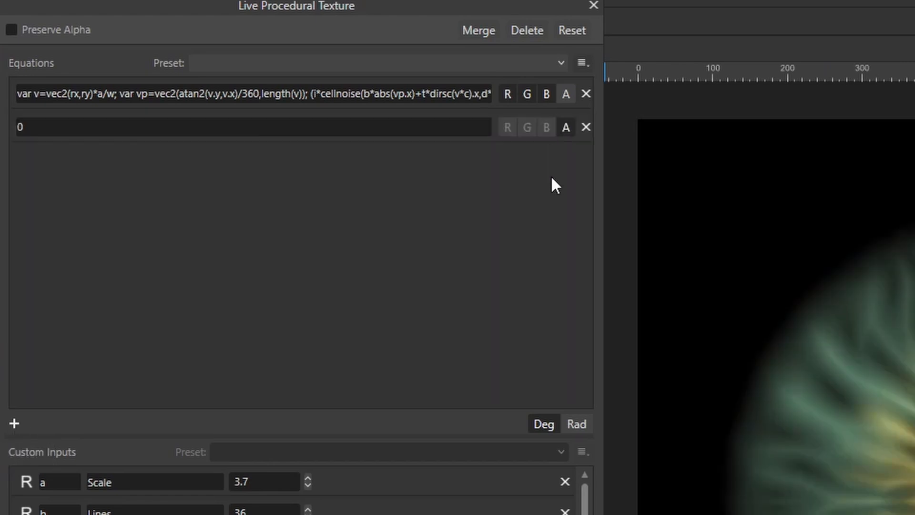
left_click(115, 94)
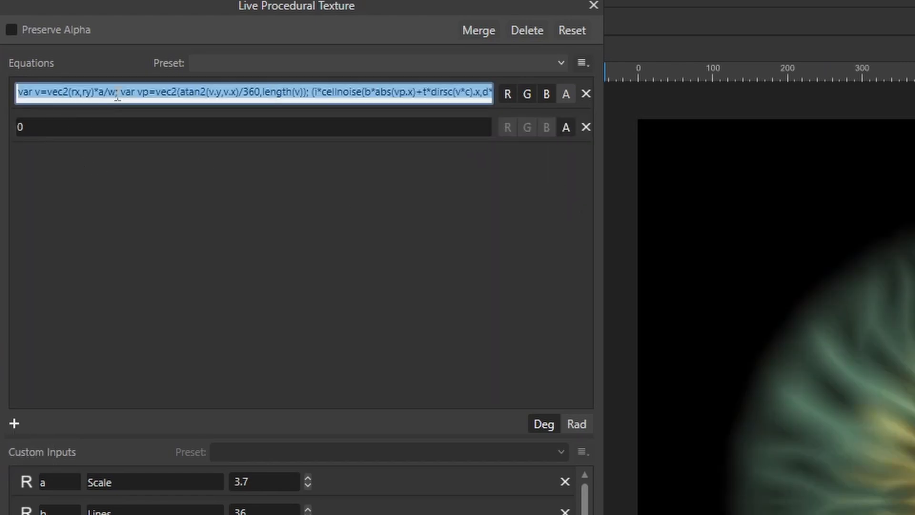
left_click(111, 129)
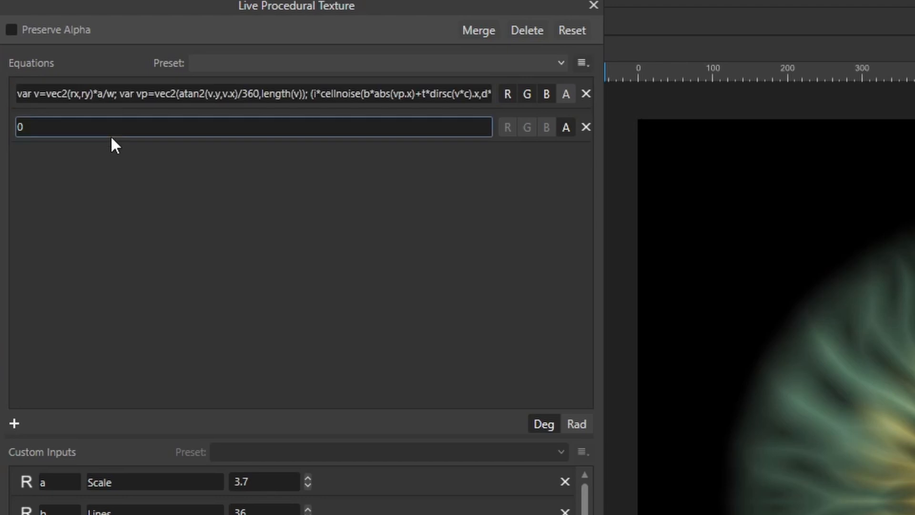
type("var v=vec2(rx,ry)*a/w; var vp=vec2(atan2(v.y,v.x)/360,length(v)); (i*cellnoise(b*abs(vp.x)+t*dirsc(v*c).x,d*vp.y+t*dirsc(v*c).y,1)+of)*smoothstep(e1,e2,e3,e4,vp.y)")
left_click(452, 217)
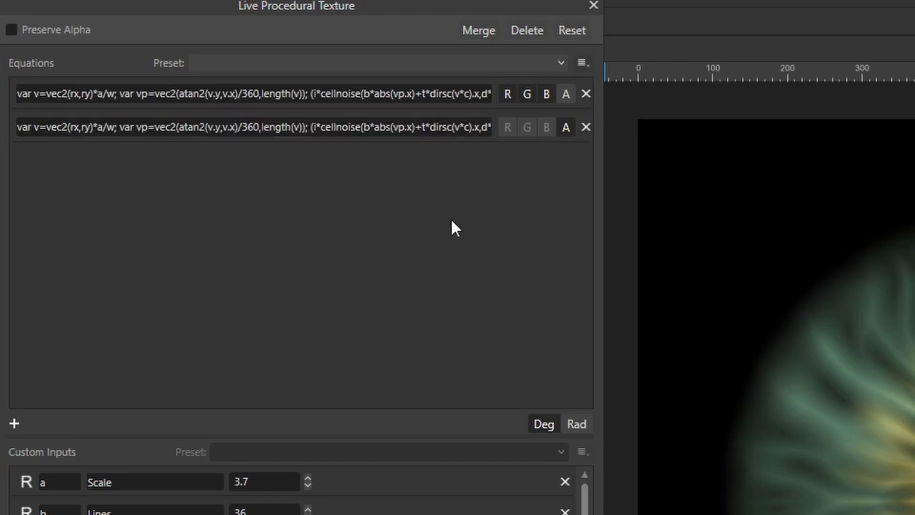
- Remove the bracketed cellnoise and offset factor from the alpha equation, leaving the variable definitions and smoothstep(e1,e2,e3,e4,vp.y)
left_click(381, 129)
left_click_drag(601, 269, 818, 231)
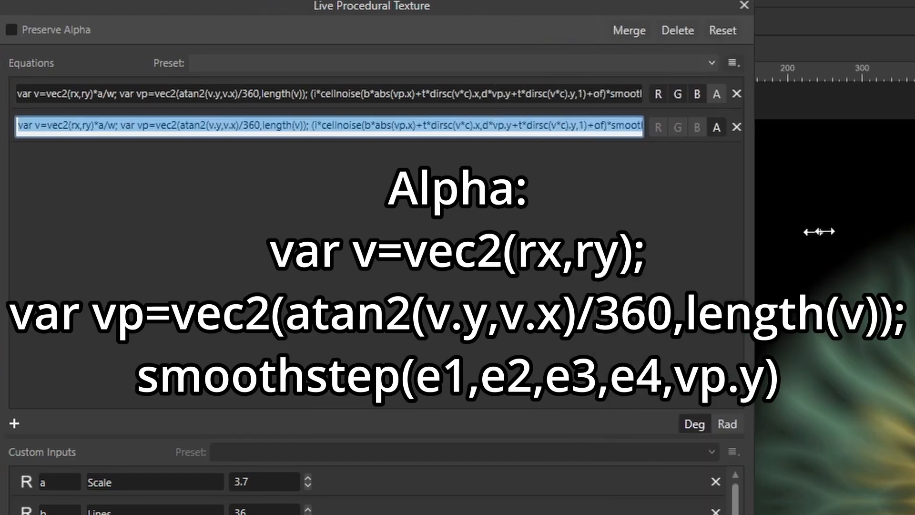
left_click(321, 126)
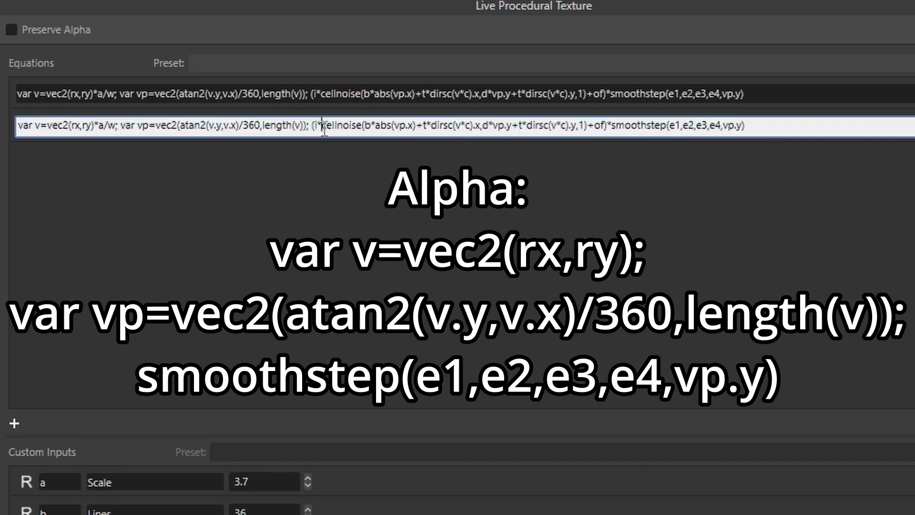
left_click_drag(312, 125, 613, 125)
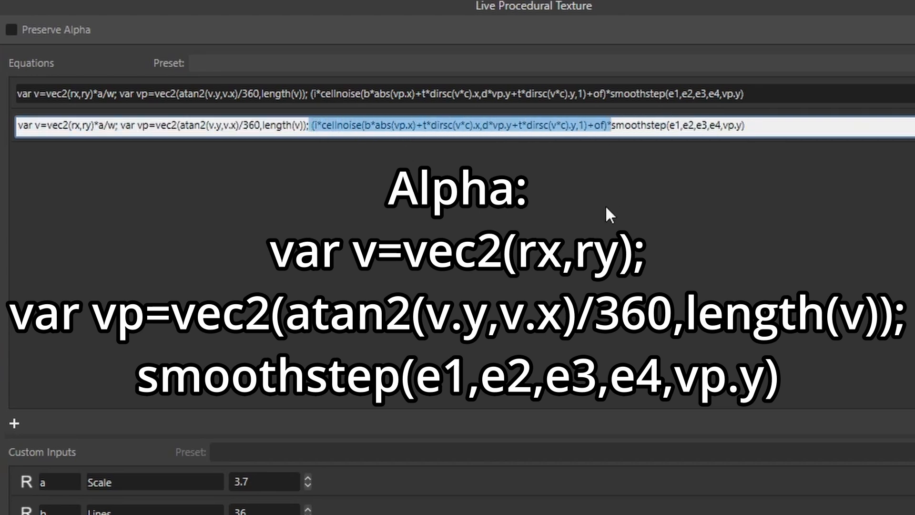
key("BackSpace")
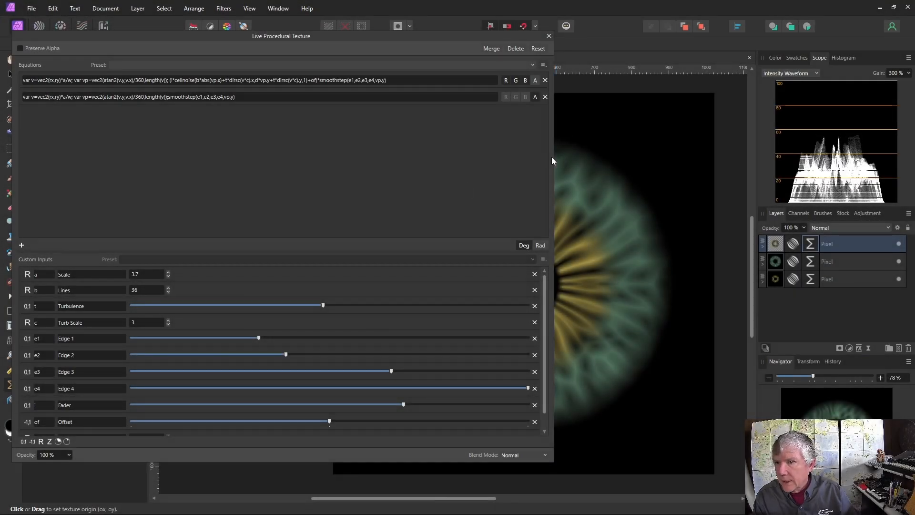
left_click_drag(553, 157, 232, 157)
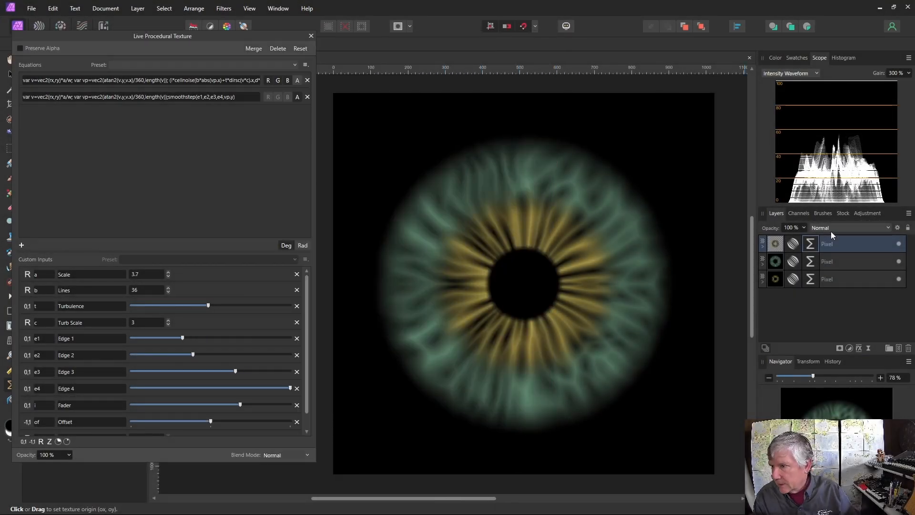
- Delete the middle stop of the top copy's gradient map and set its first stop to white with L 100
left_click(798, 248)
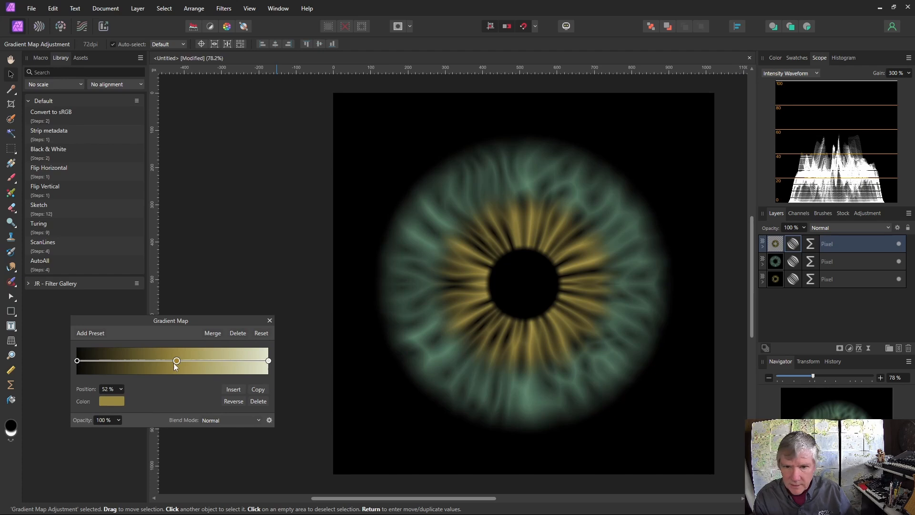
key("Delete")
left_click(113, 401)
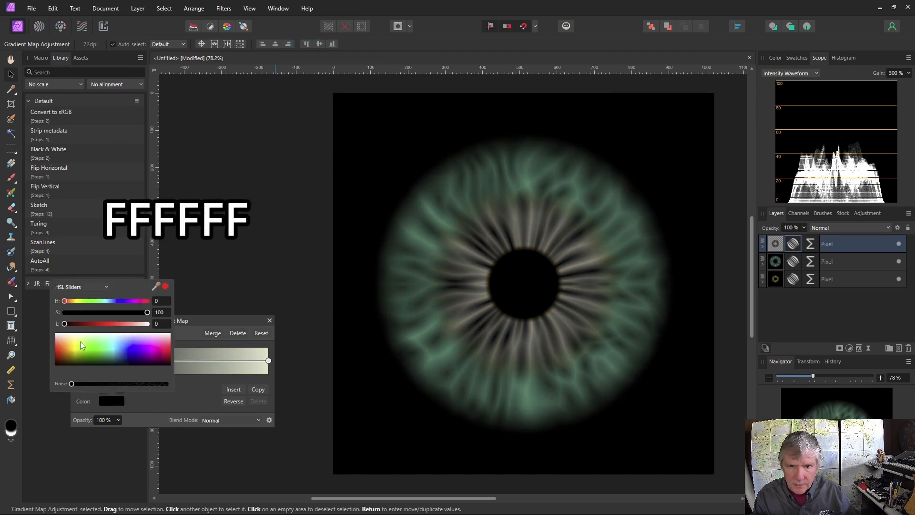
left_click_drag(64, 323, 174, 324)
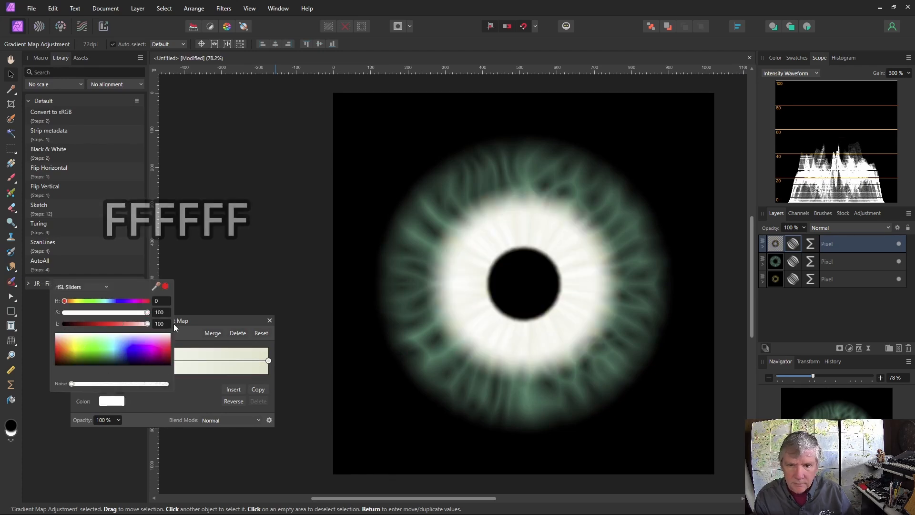
- Recolour the last stop of the top copy's gradient map from pale green to a pale pink
left_click(269, 362)
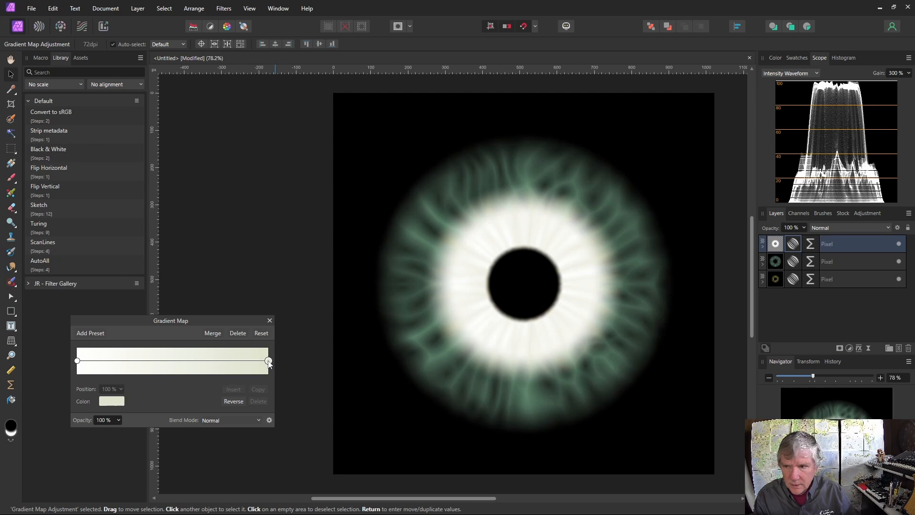
left_click(117, 403)
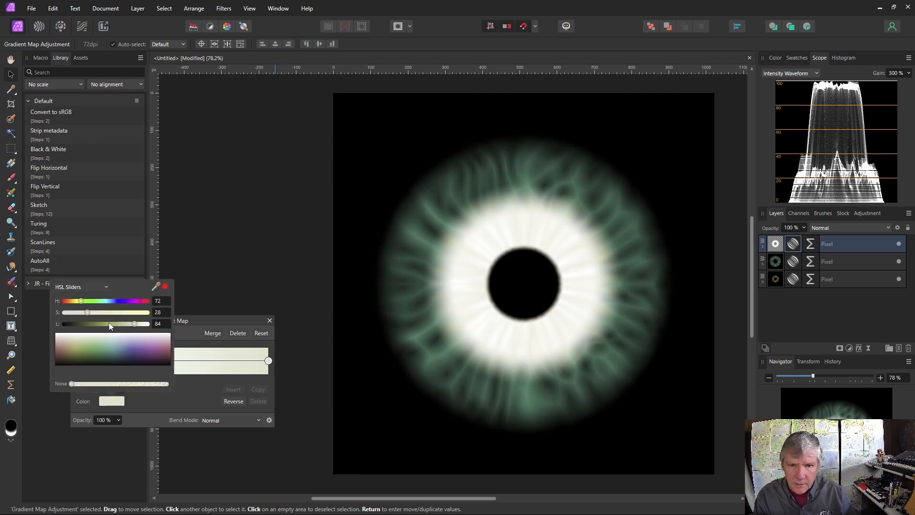
left_click_drag(81, 301, 109, 313)
- Set Scale to 1 in the top copy's procedural texture so the white area surrounds the iris
left_click(813, 245)
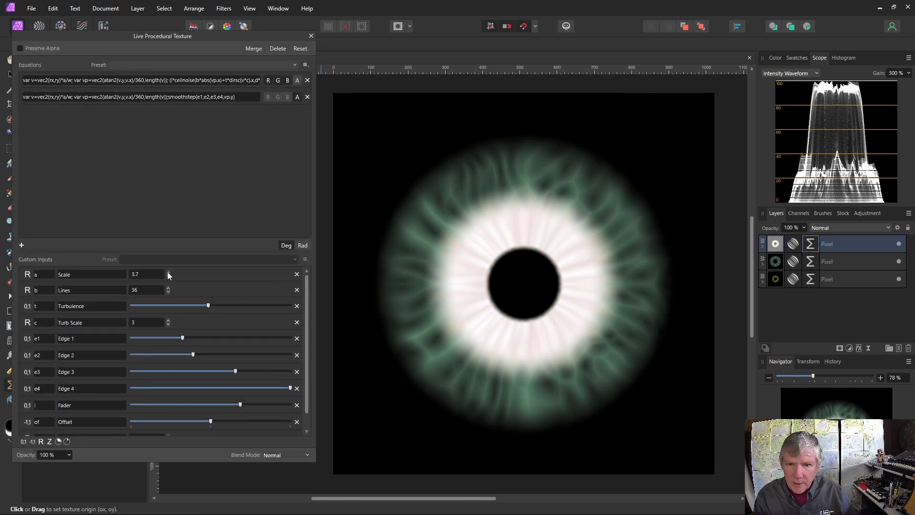
left_click(168, 273)
left_click(168, 277)
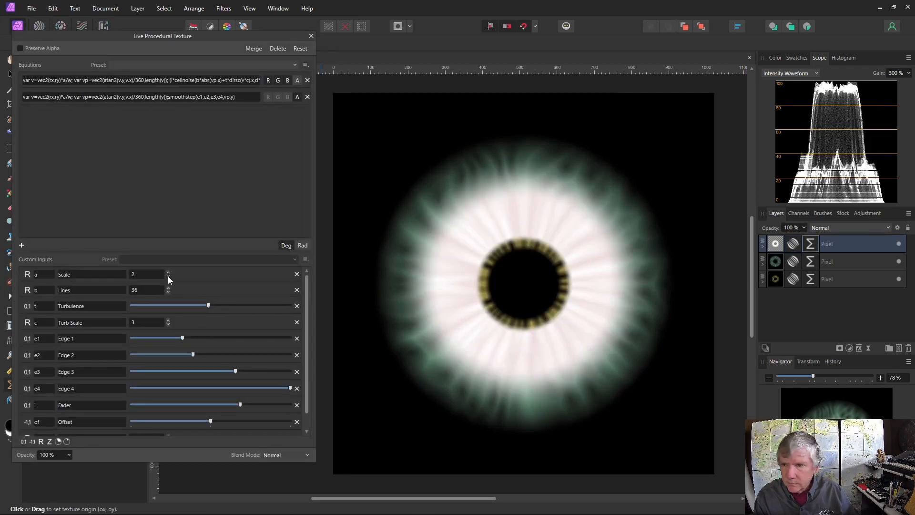
left_click(168, 277)
left_click(167, 276)
- Add a middle stop at 80% to the top copy's gradient map and set its lightness to 100
double_click(793, 243)
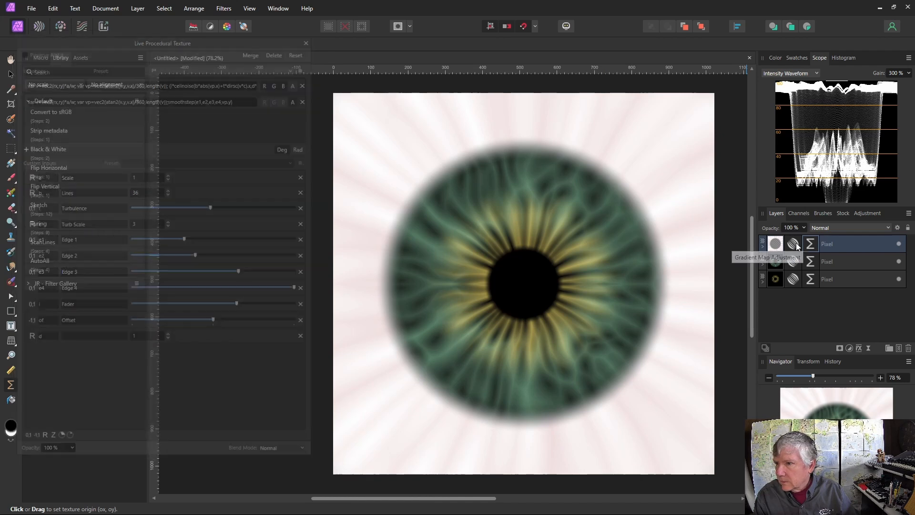
left_click(123, 361)
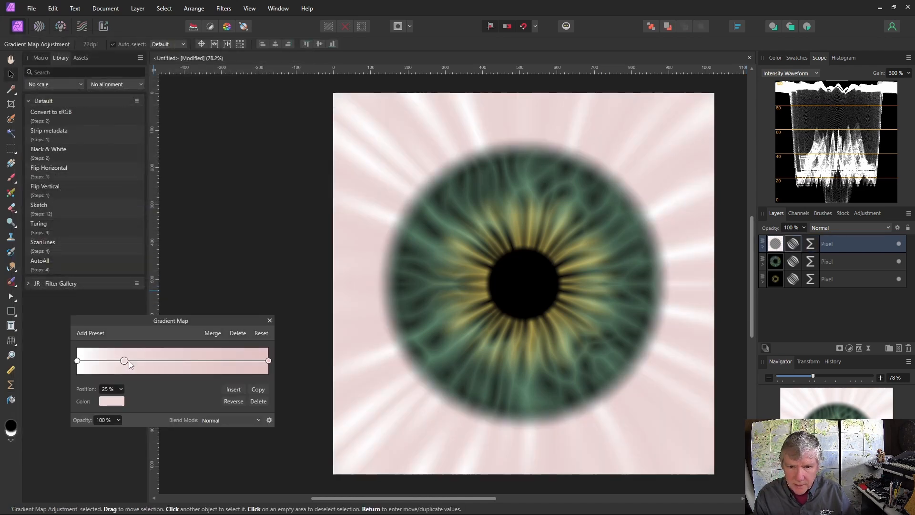
left_click_drag(127, 361, 231, 361)
left_click(106, 402)
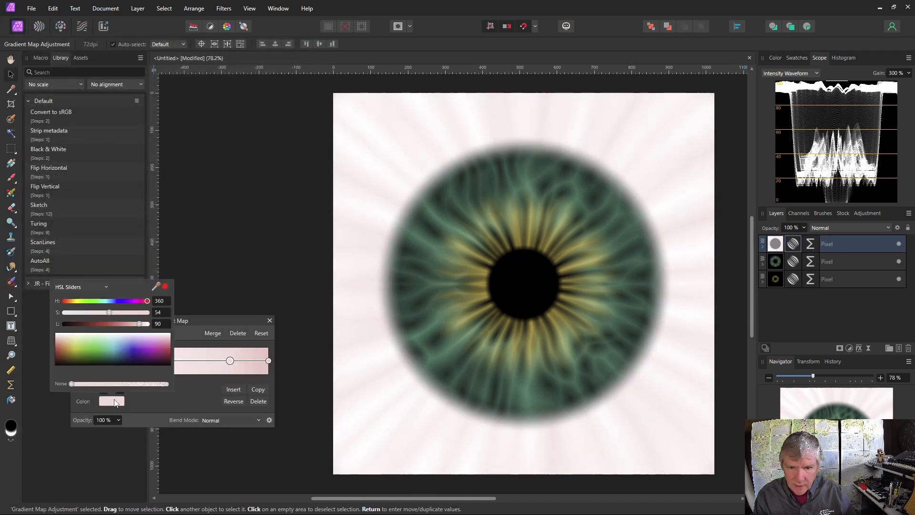
left_click_drag(141, 325, 167, 337)
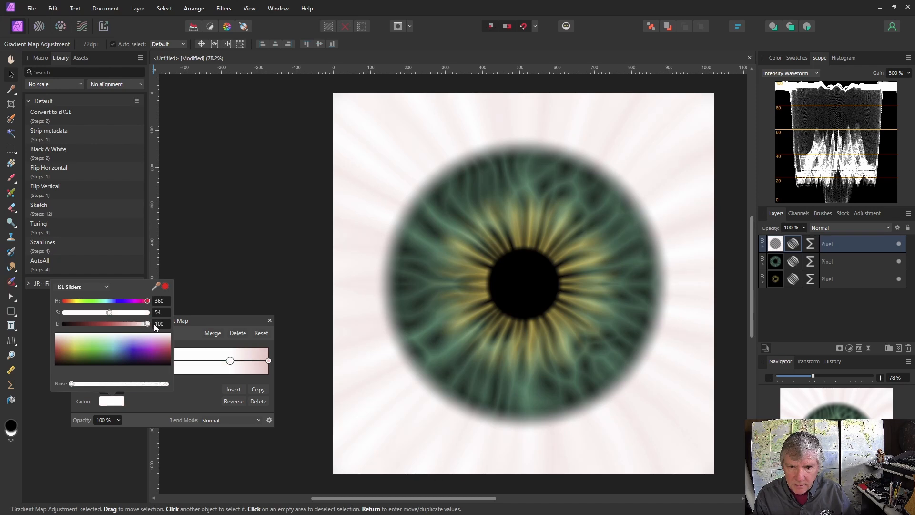
- Reposition the white middle stop along the gradient map to tune how much pink veining shows in the white area
left_click(232, 367)
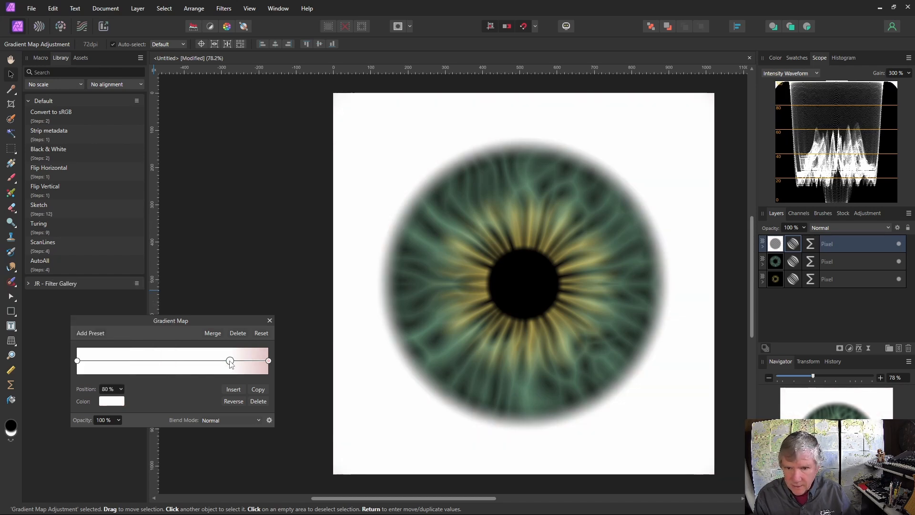
left_click_drag(230, 364, 162, 362)
left_click(259, 361)
left_click_drag(259, 362, 153, 363)
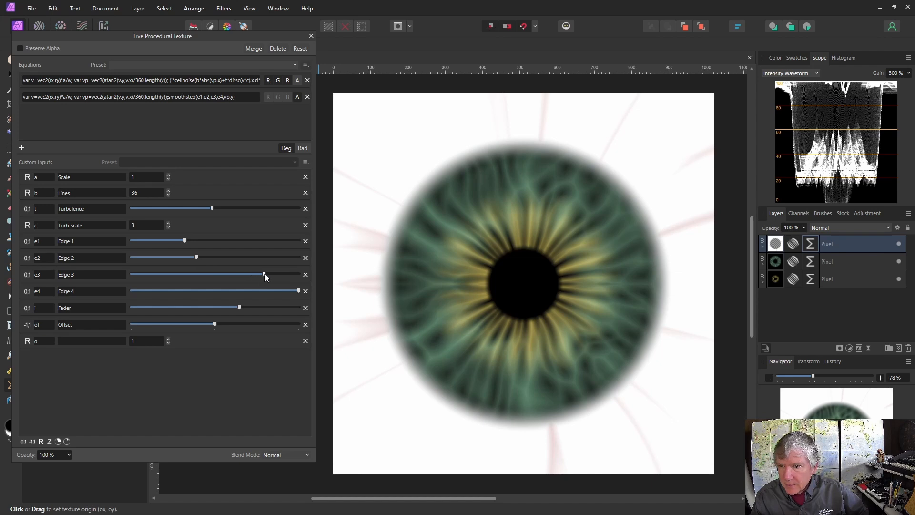
- Raise the Edge 1, 2 and 3 sliders slightly to widen the visible iris, and set Turb Scale to 7
mouse_move(262, 276)
left_mouse_down()
mouse_move(234, 274)
mouse_move(190, 241)
mouse_move(200, 258)
mouse_move(267, 275)
left_mouse_up()
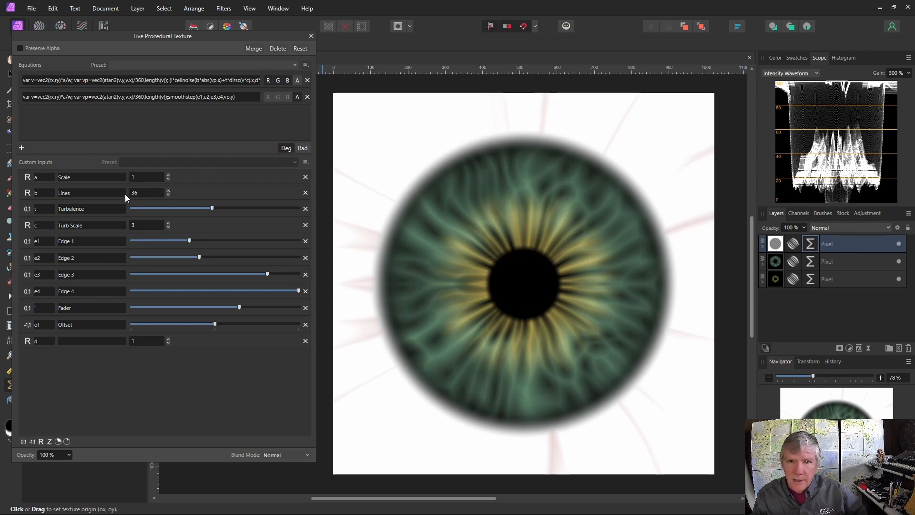
left_click(168, 223)
left_click(168, 223)
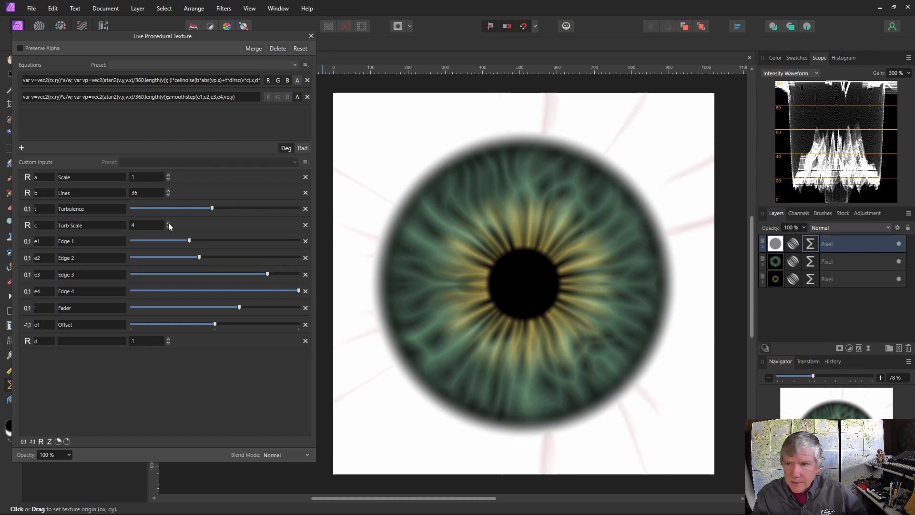
left_click(168, 223)
left_click(167, 222)
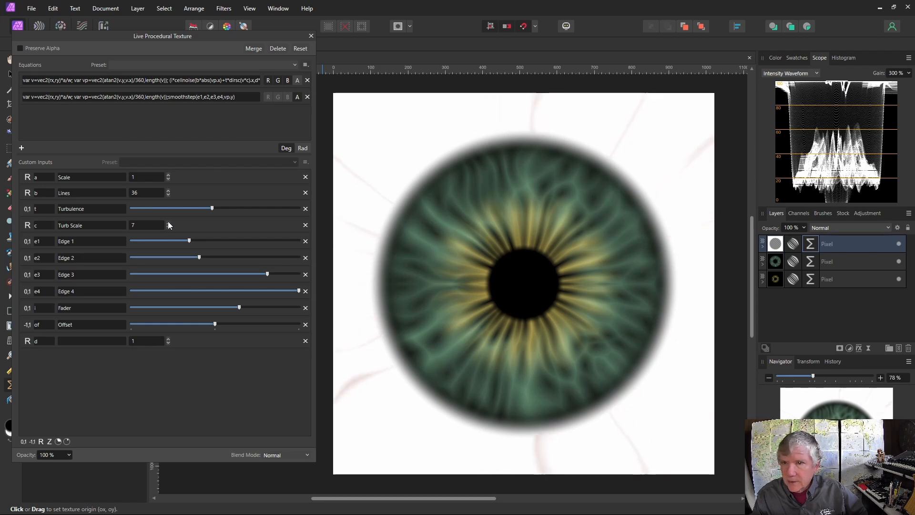
- Set Lines to 48 in the top copy's procedural texture
left_click(167, 190)
left_click(168, 190)
left_click(168, 191)
left_click(168, 190)
left_click(168, 190)
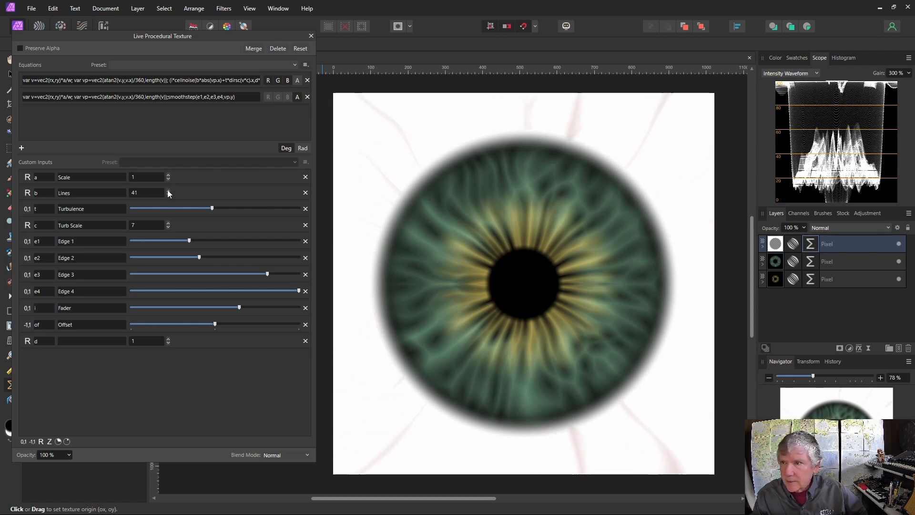
left_click(168, 190)
left_click(167, 191)
left_click(168, 190)
left_click(168, 191)
left_click(168, 190)
left_click(168, 191)
left_click(167, 190)
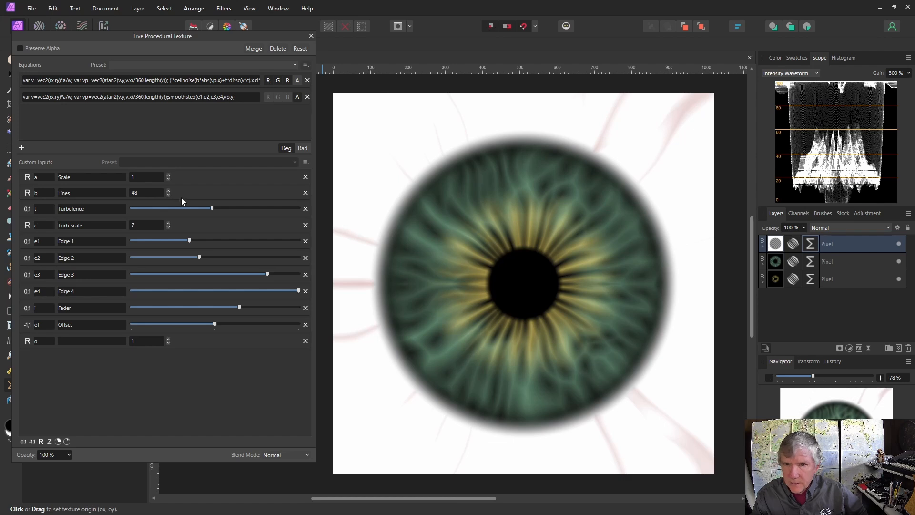
- Raise Turbulence to its maximum and set Turb Scale to 13, then close the procedural texture settings
left_click_drag(216, 211, 306, 210)
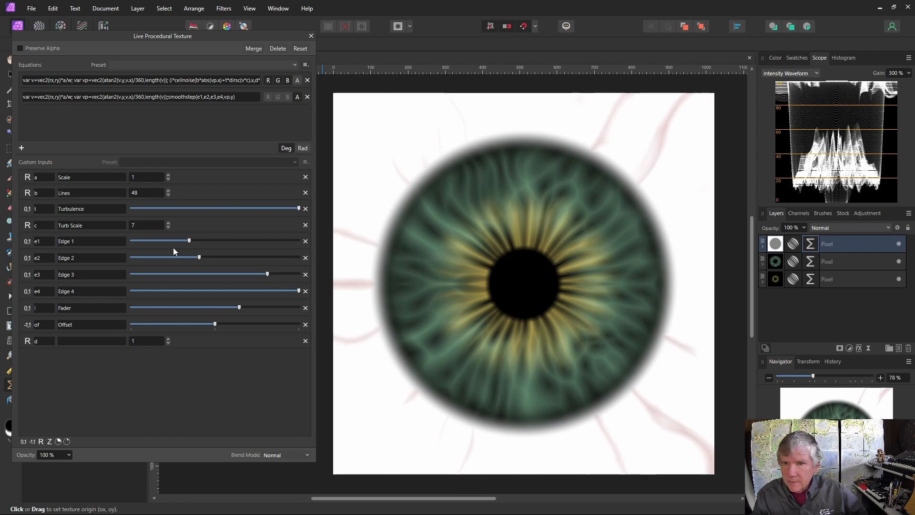
left_click(168, 222)
left_click(168, 223)
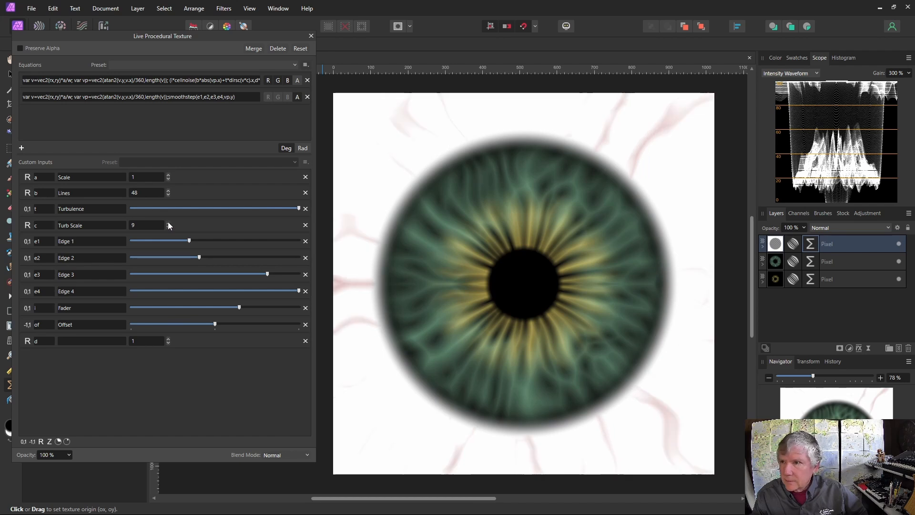
left_click(168, 222)
left_click(168, 223)
left_click(169, 223)
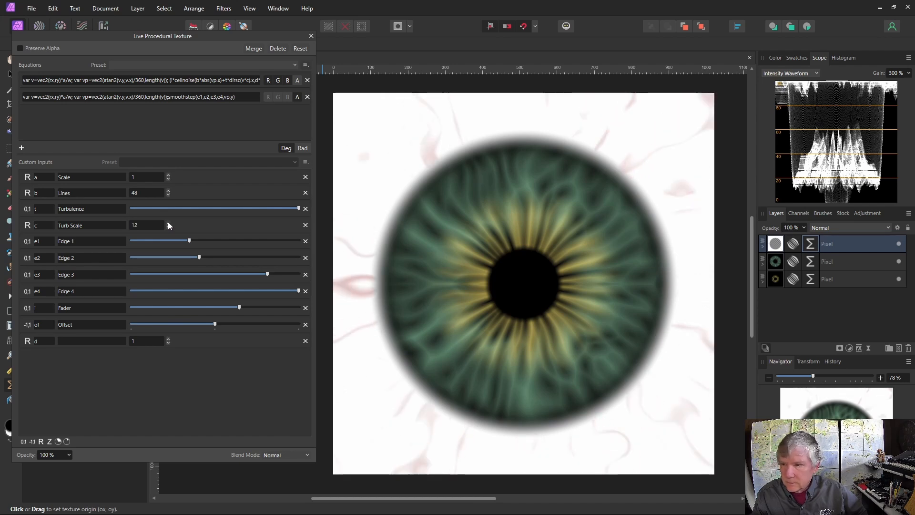
left_click(168, 222)
left_click(168, 222)
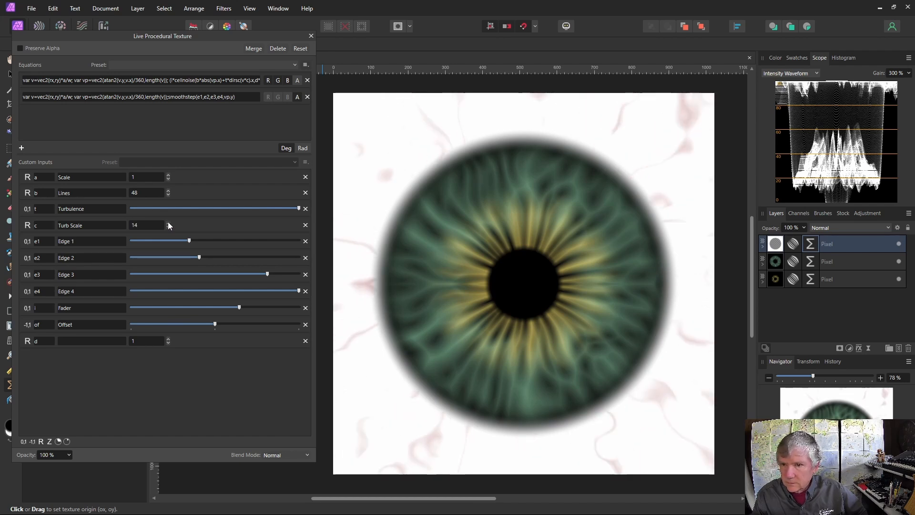
left_click(168, 223)
left_click(169, 227)
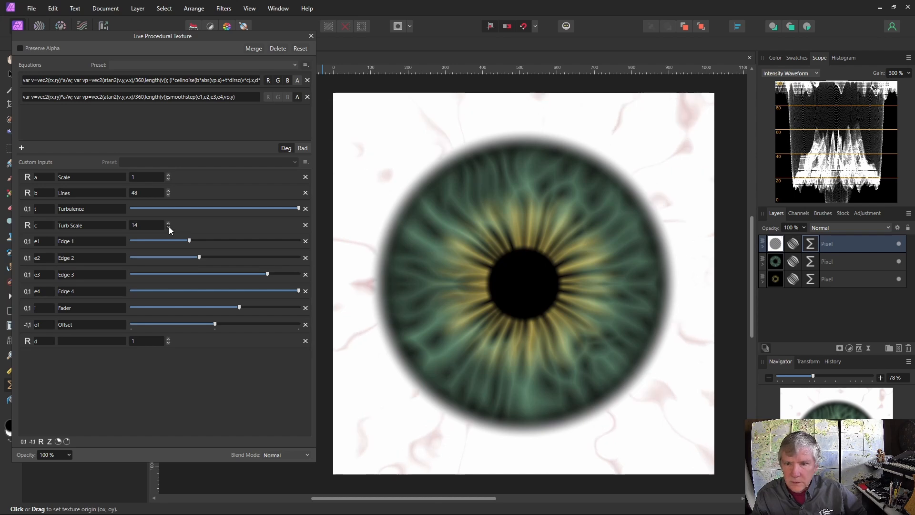
left_click(169, 226)
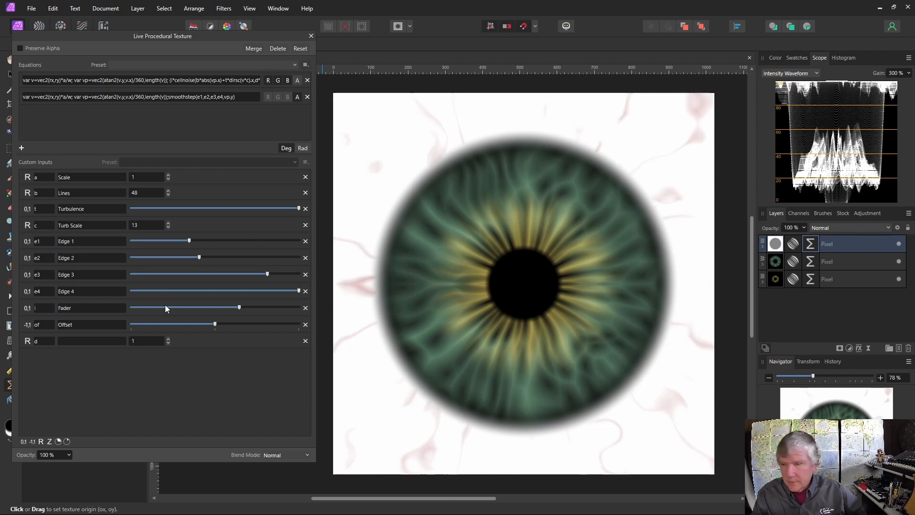
left_click(311, 35)
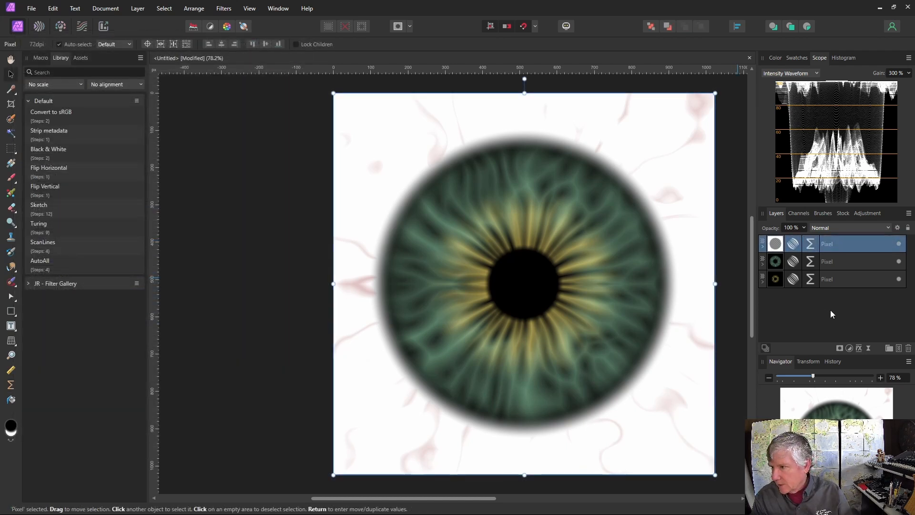
- Add a new pixel layer on top with a live Procedural Texture containing one equation for the R, G and B channels
left_click(898, 348)
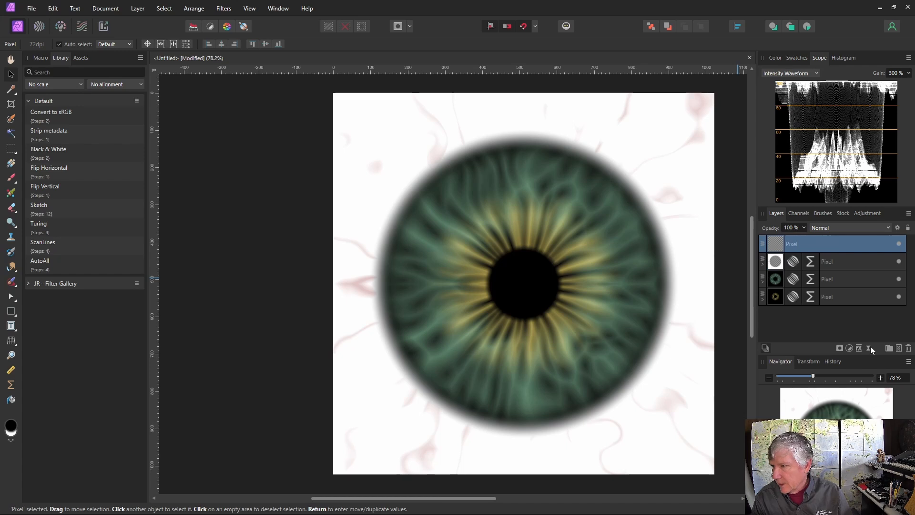
left_click(869, 347)
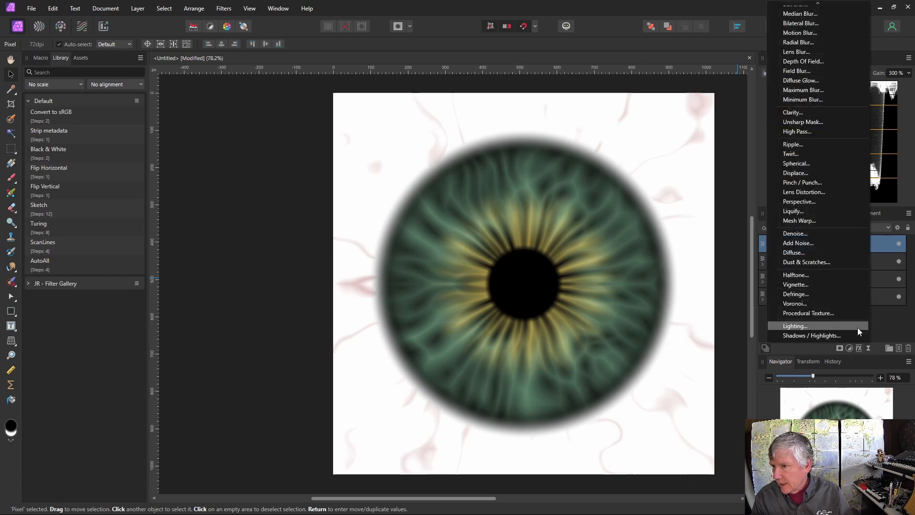
left_click(827, 313)
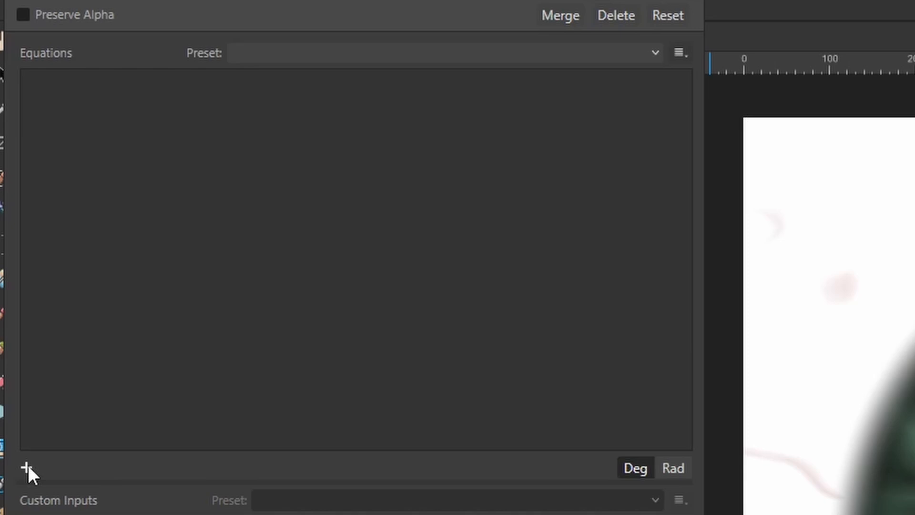
left_click(27, 466)
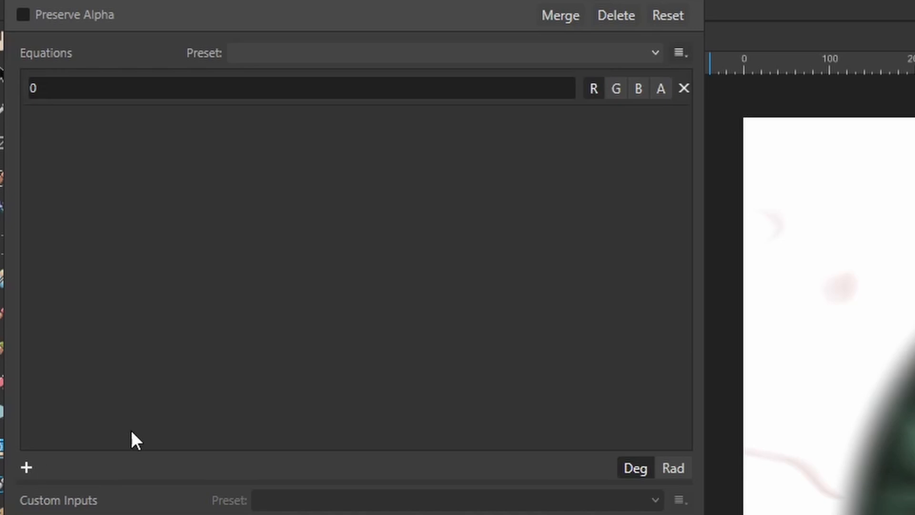
left_click(637, 89)
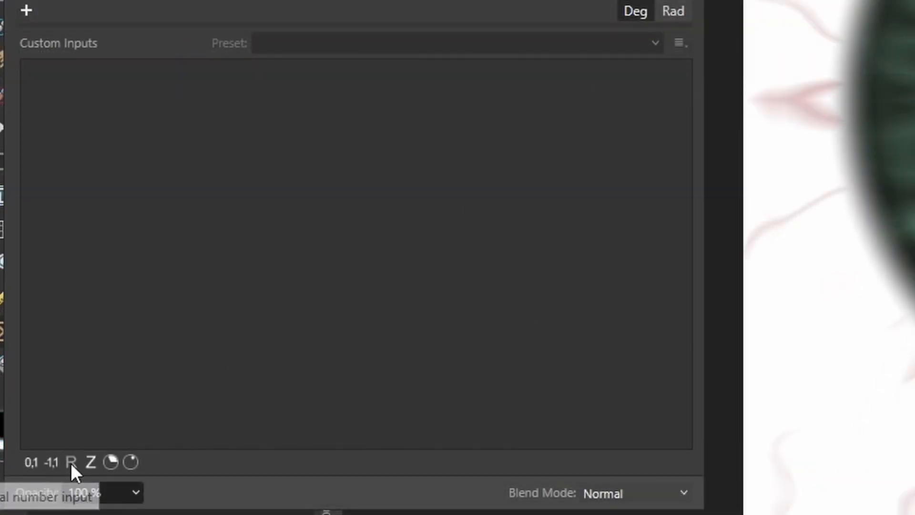
- Add a real-number custom input a to the new texture and set its value to 3
left_click(70, 462)
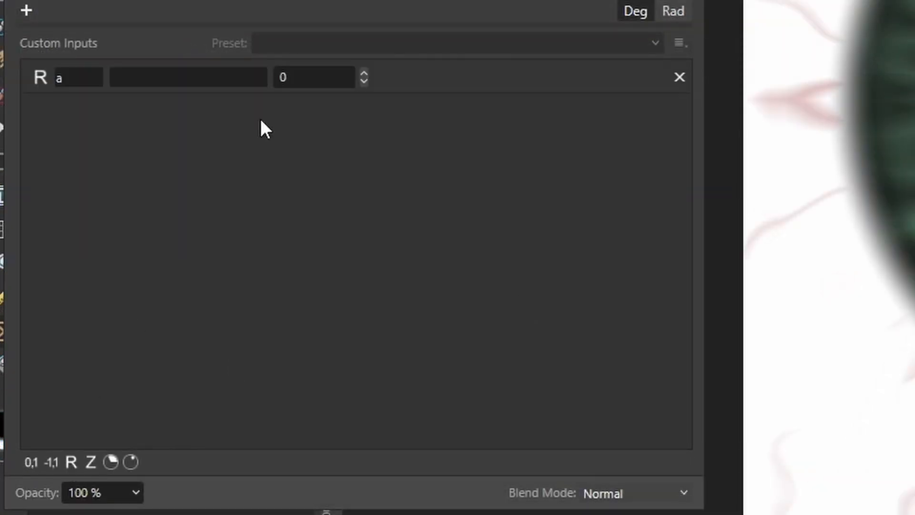
left_click(365, 73)
left_click(366, 73)
left_click(366, 73)
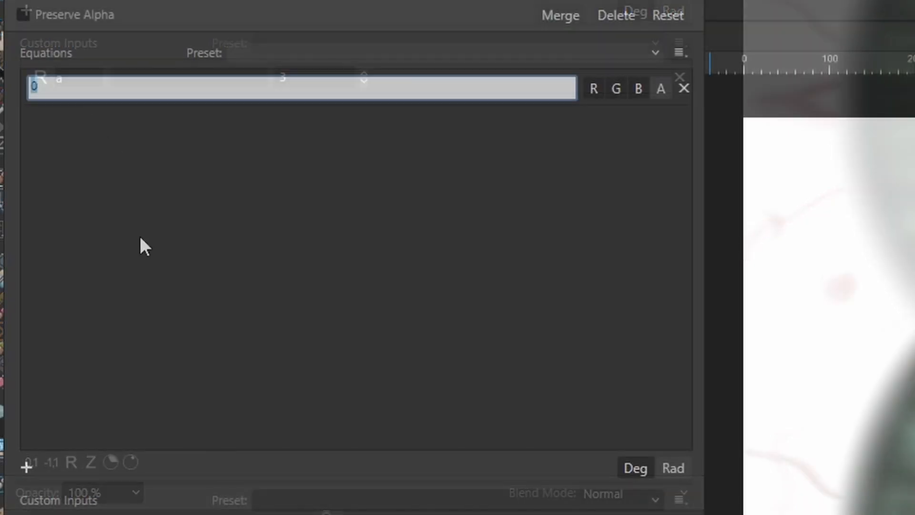
- Enter var v=vec2(rx,ry)*a/w as the equation of the new procedural texture
type("var")
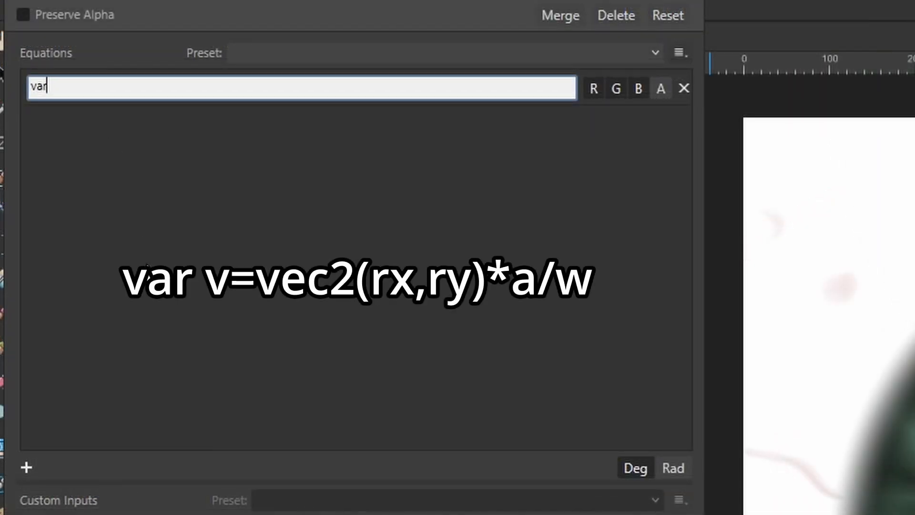
type(" v=vec2(rx,ry)")
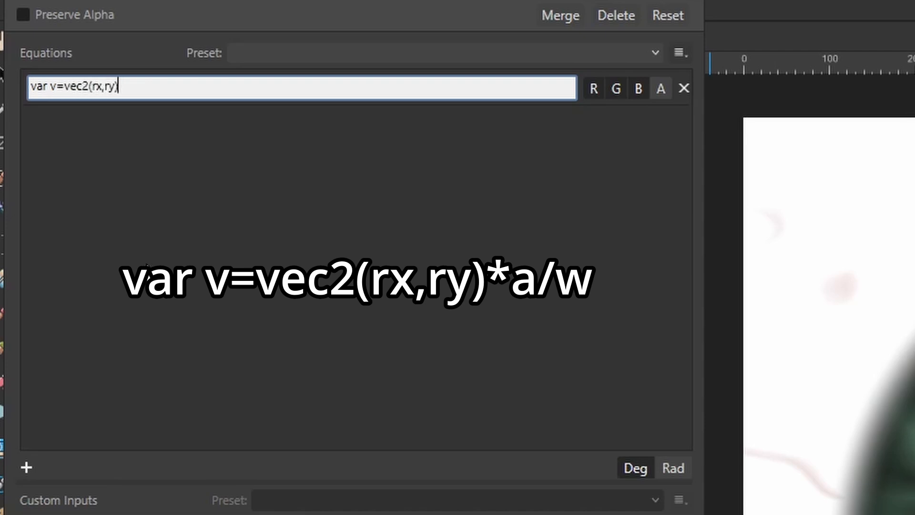
type("*a/w")
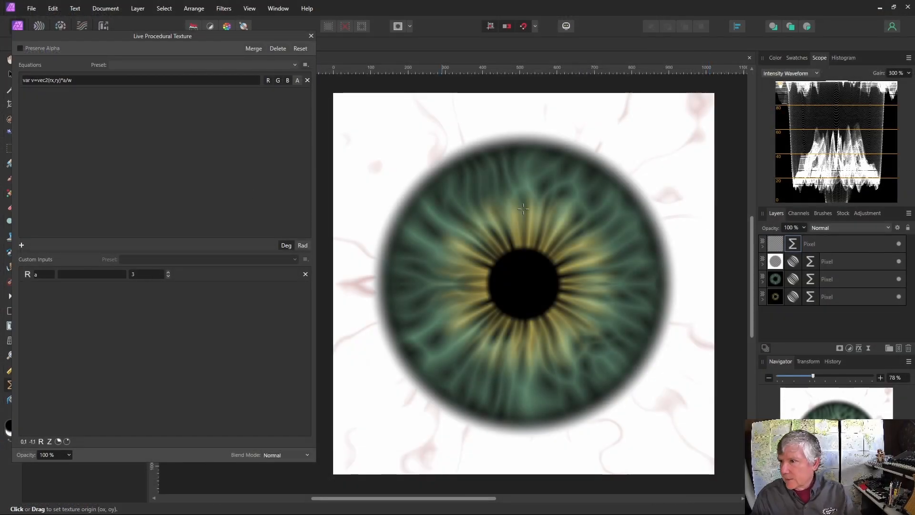
- Flood-fill the new top Pixel layer so its procedural texture renders, and return to the Move tool
left_click(827, 243)
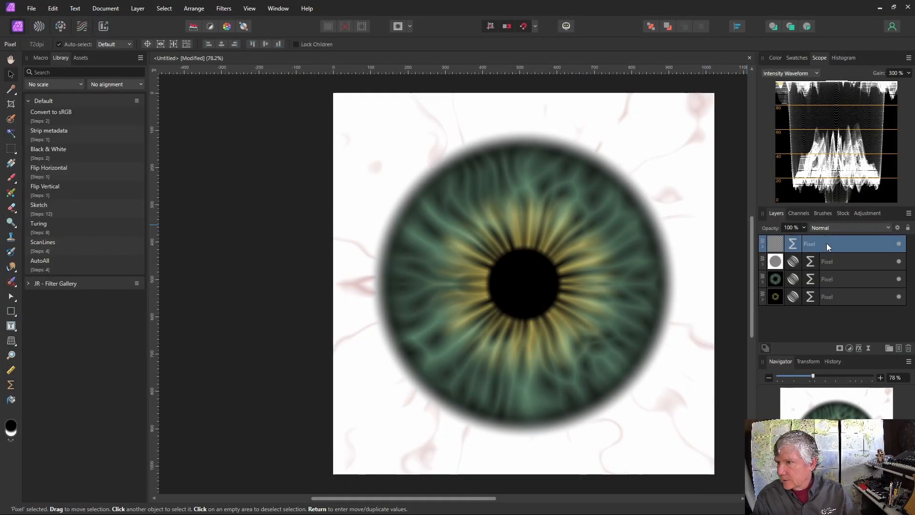
left_click(10, 399)
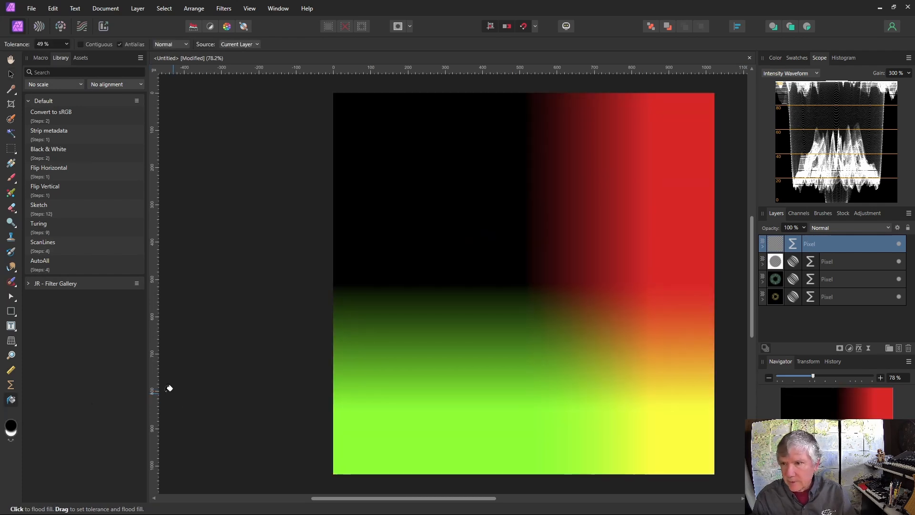
left_click(10, 74)
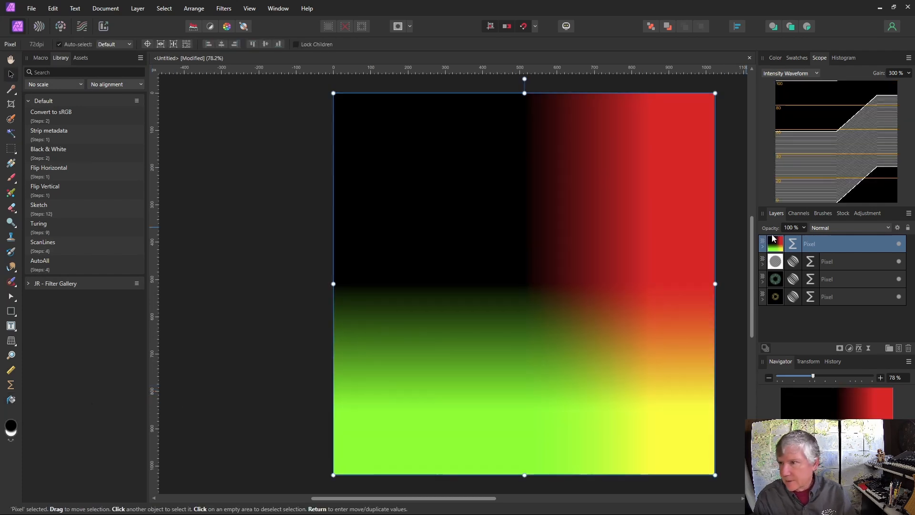
- Extend the top layer's procedural texture equation to var v=vec2(rx,ry)*a/w; smoothstep(e1,e2,length(v))
left_click(801, 247)
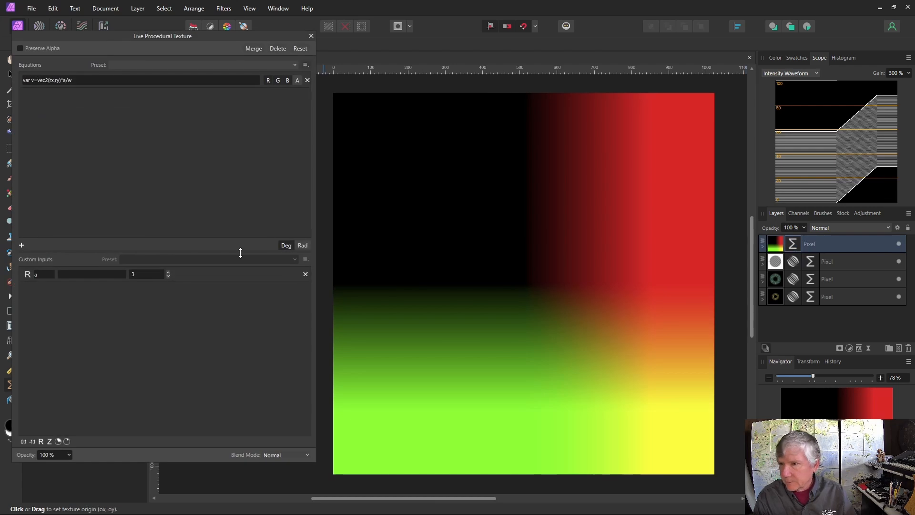
left_click(79, 80)
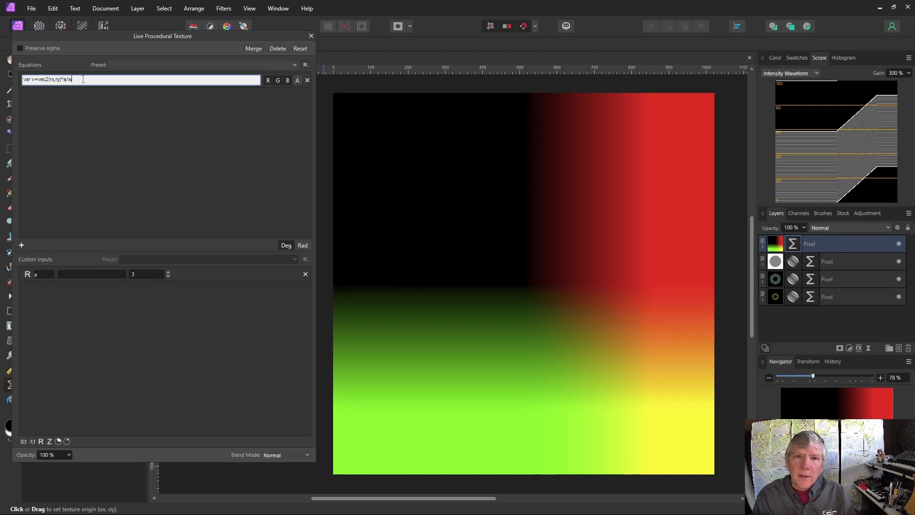
type(";")
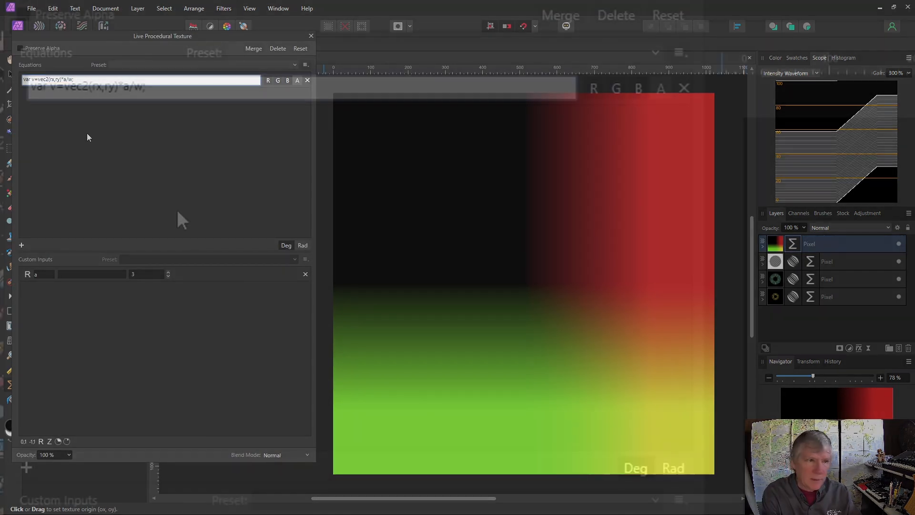
type(" smoothstep")
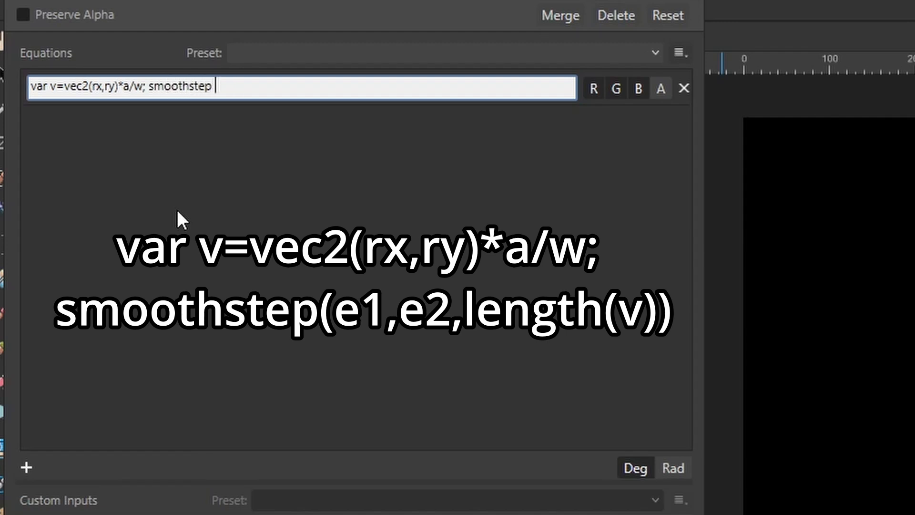
type("(e1,e2,length(v);")
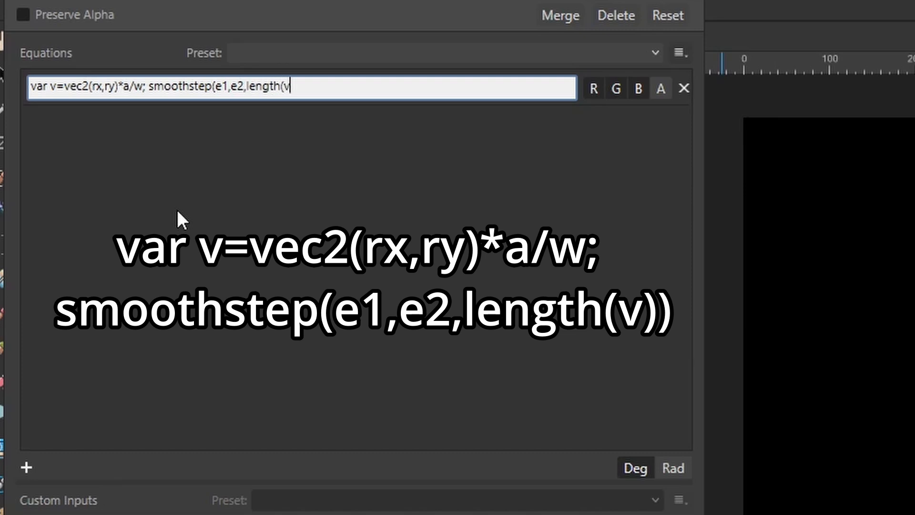
key("Return")
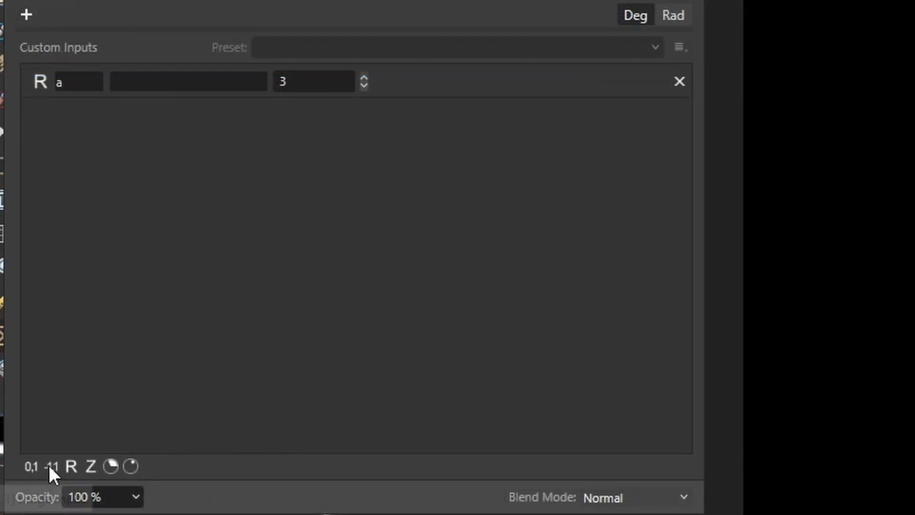
- Add two 0-to-1 custom inputs to the texture and name them e1 and e2
double_click(81, 119)
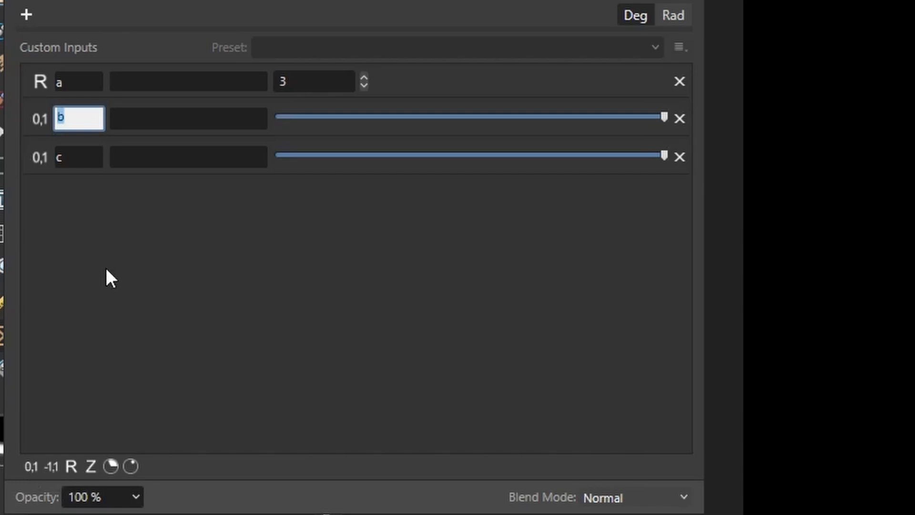
type("e1")
double_click(76, 162)
type("e2")
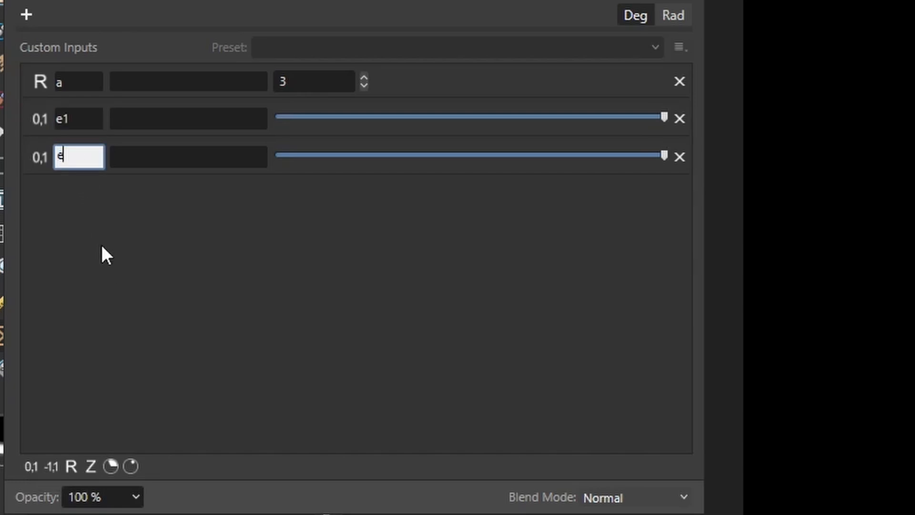
- Describe the custom inputs: Scale for a, Edge 1 for e1 and Edge2 for e2
left_click(173, 82)
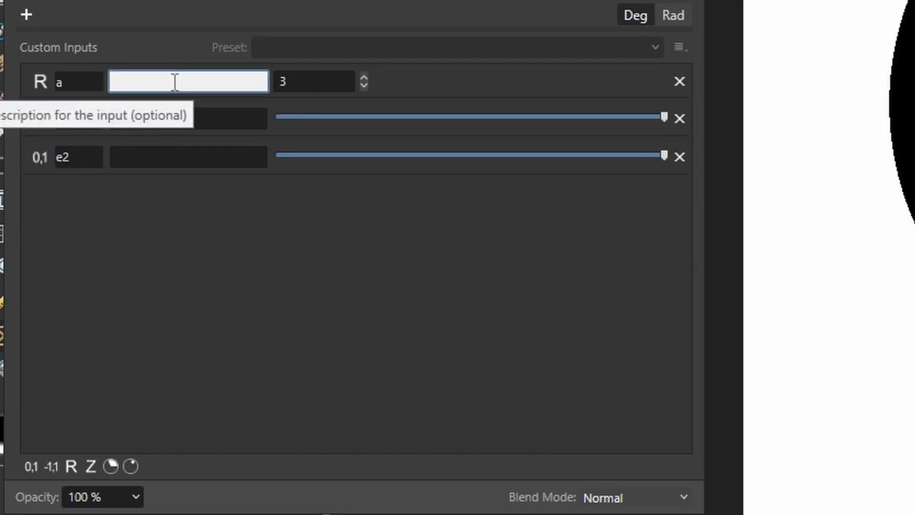
type("Ska")
type("le")
key("BackSpace")
key("BackSpace")
key("BackSpace")
key("BackSpace")
type("cale")
left_click(187, 123)
type("E")
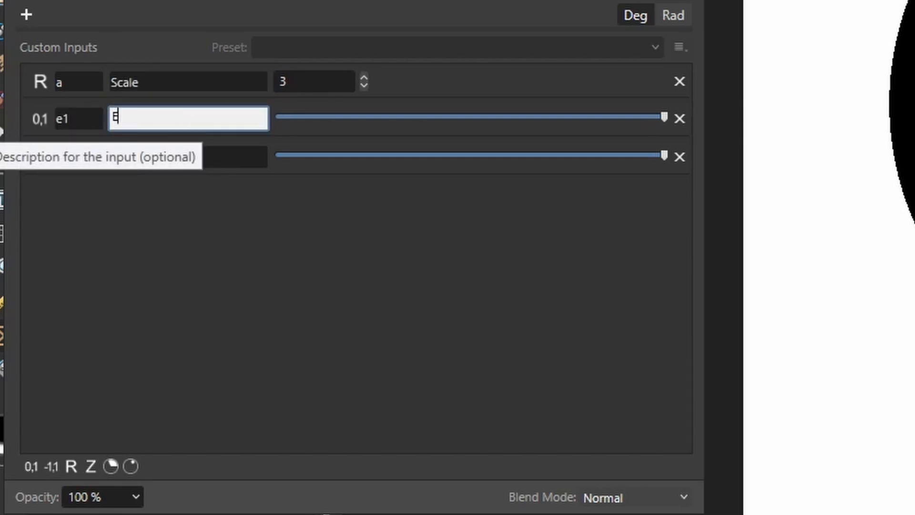
type("dge 1")
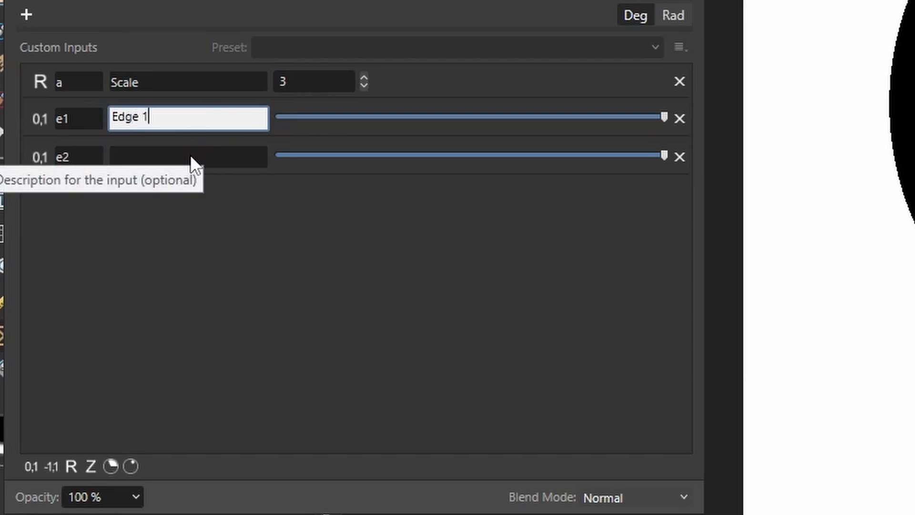
left_click(192, 156)
type("Edge2")
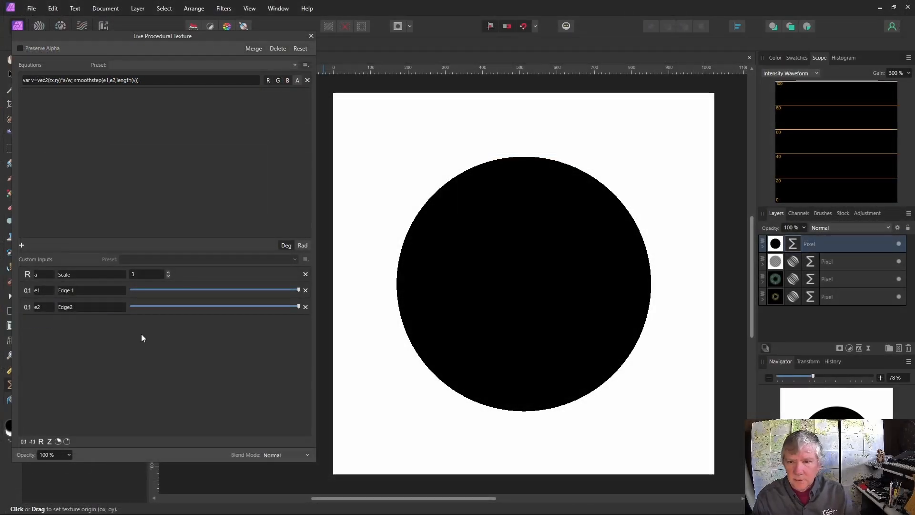
- Lower Edge 1 and Edge2 to nearby low values, with Edge 1 slightly smaller, for a small soft-edged central circle
left_click_drag(299, 290, 162, 294)
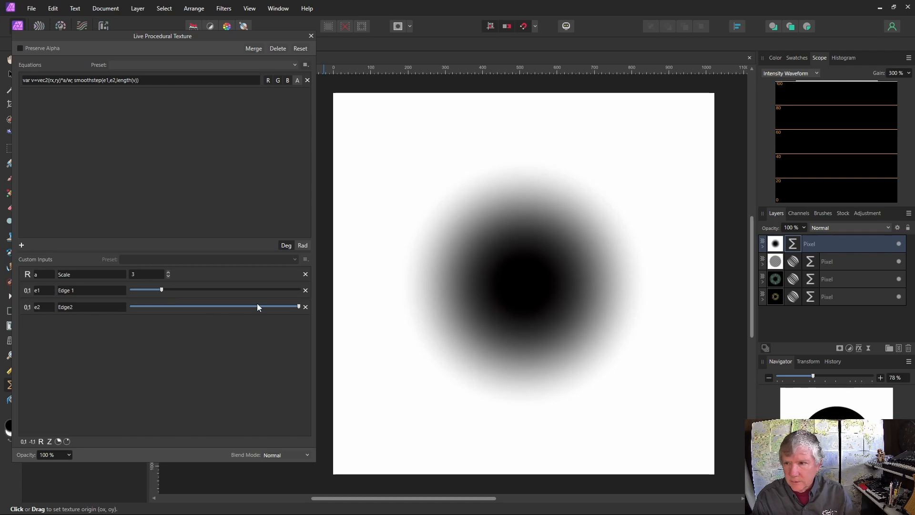
left_click_drag(299, 306, 173, 306)
left_click_drag(161, 289, 167, 306)
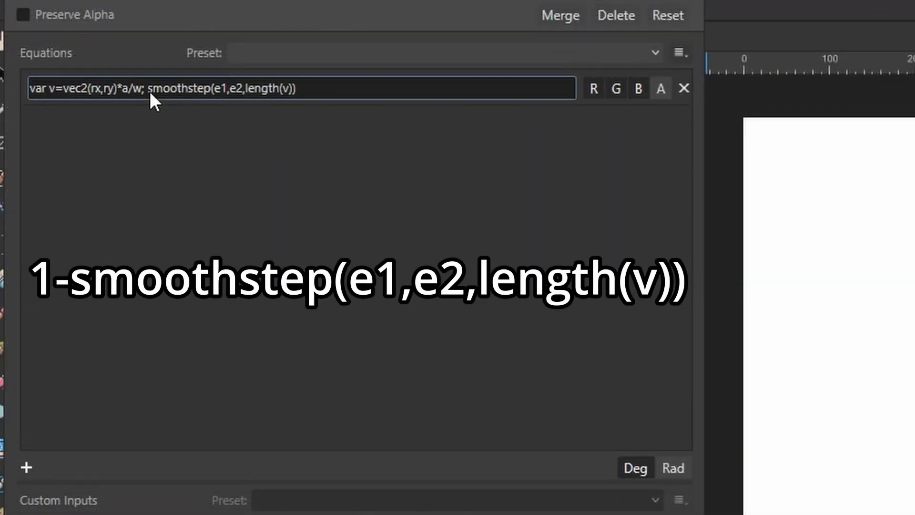
- Invert the circle by inserting 1- before smoothstep in the texture equation
left_click(149, 91)
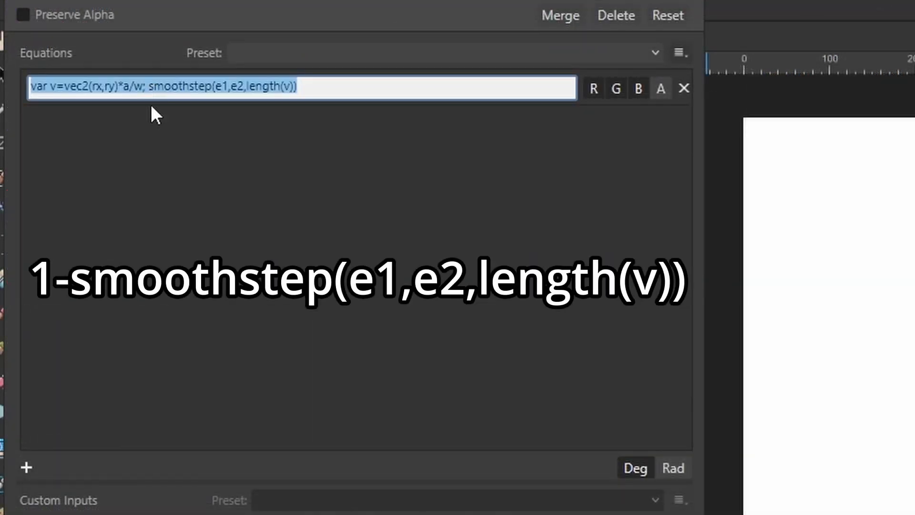
left_click(156, 101)
type("1-")
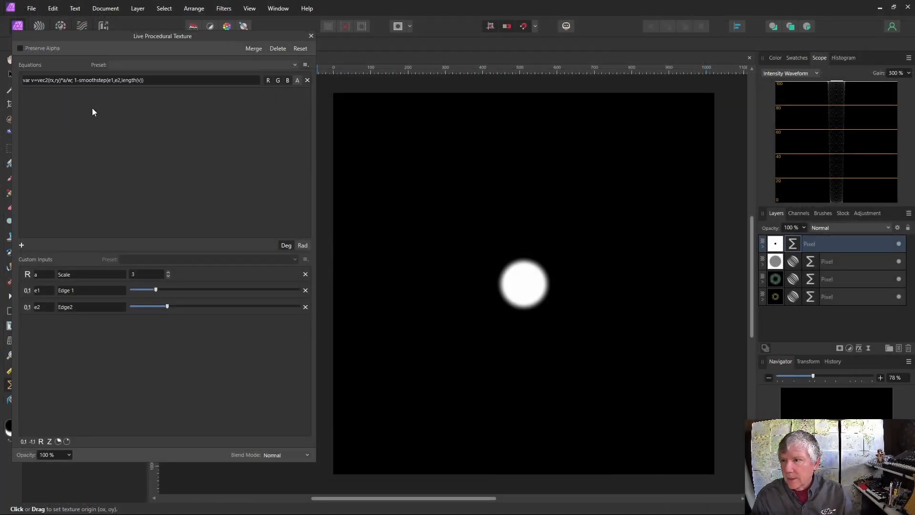
- Set the top Pixel layer's blend mode to Screen
left_click(845, 244)
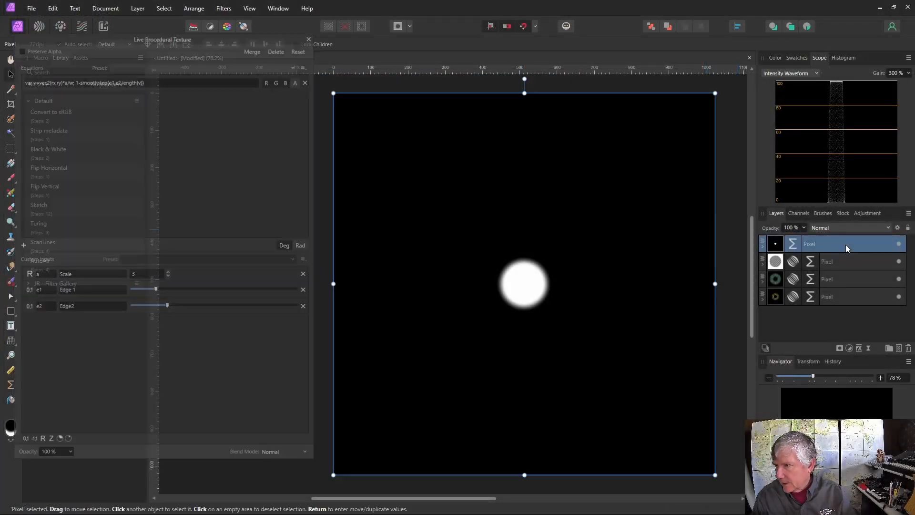
left_click(857, 225)
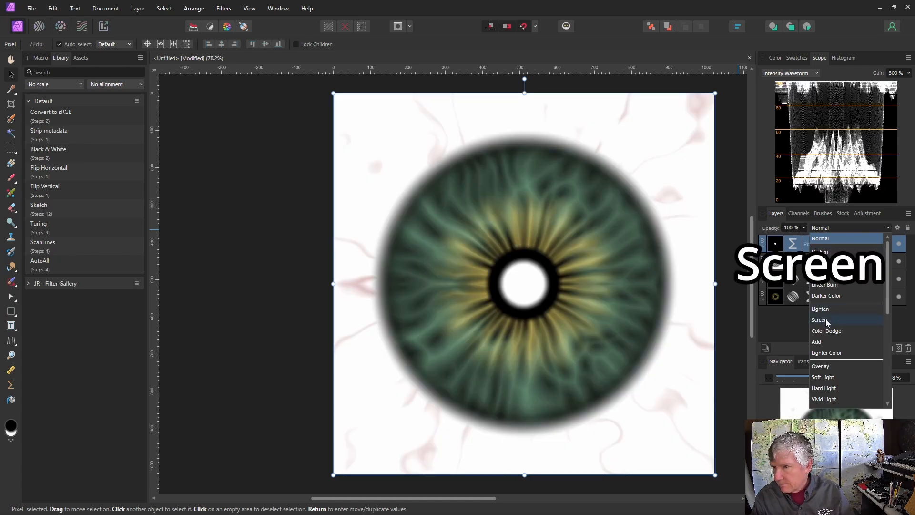
left_click(825, 319)
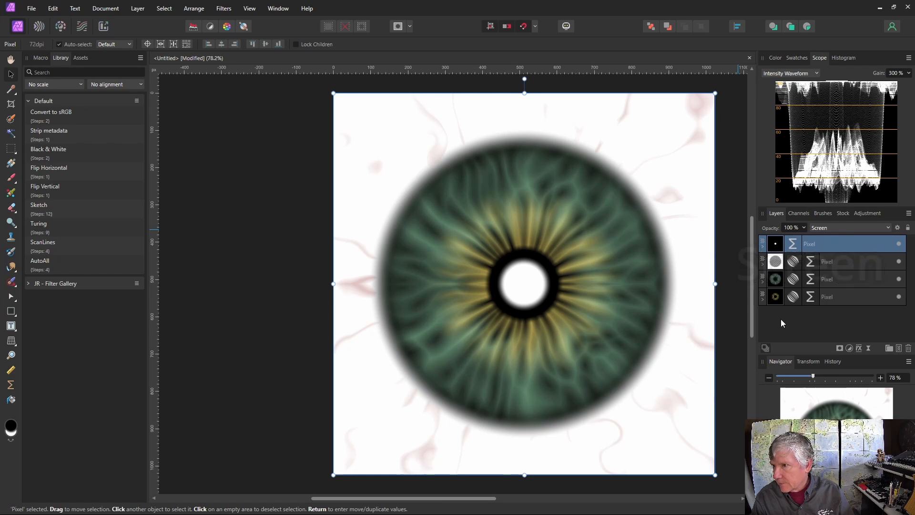
- Move the white highlight's texture origin to the pupil's upper-left edge and soften its rim by widening the gap between Edge 1 and Edge2
left_click(794, 244)
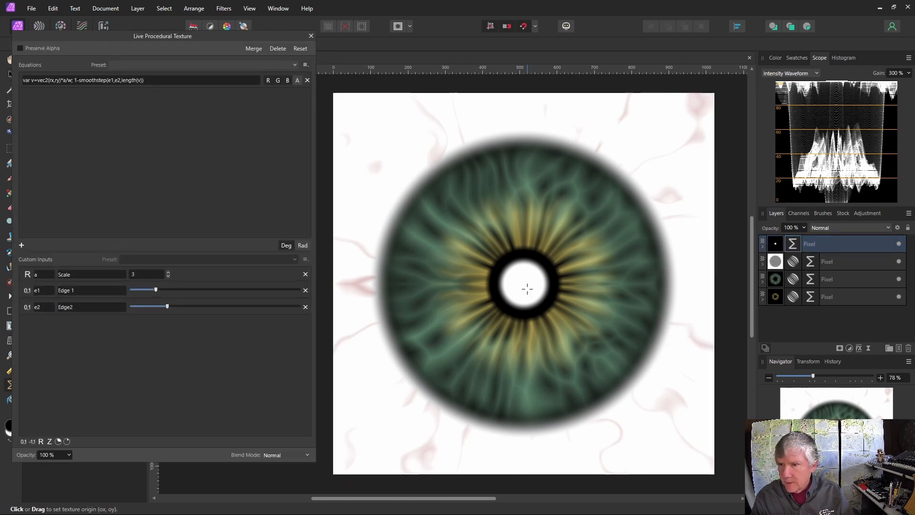
left_click_drag(527, 288, 493, 247)
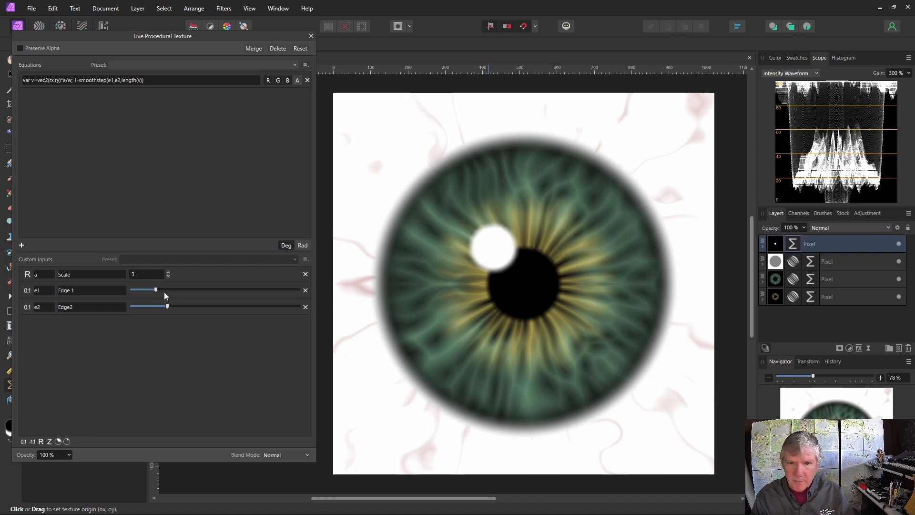
mouse_move(167, 306)
left_mouse_down()
mouse_move(195, 307)
mouse_move(152, 290)
mouse_move(174, 308)
left_mouse_up()
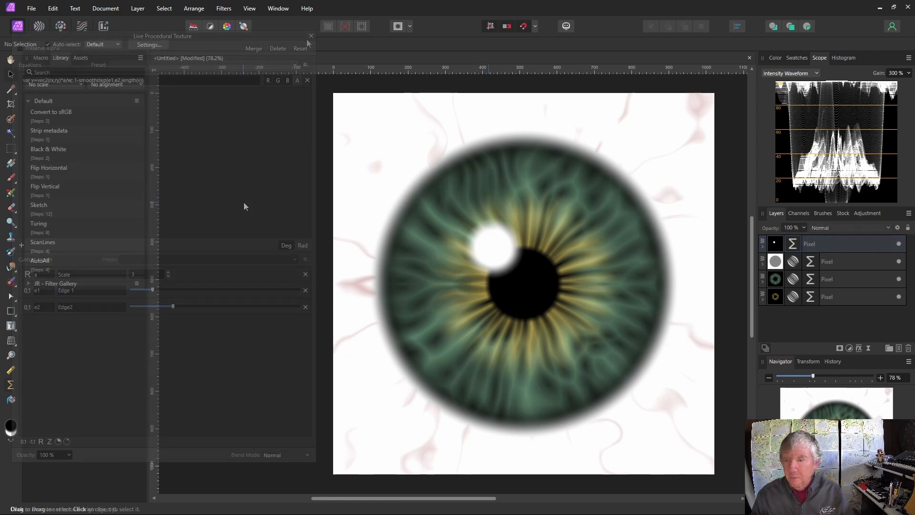